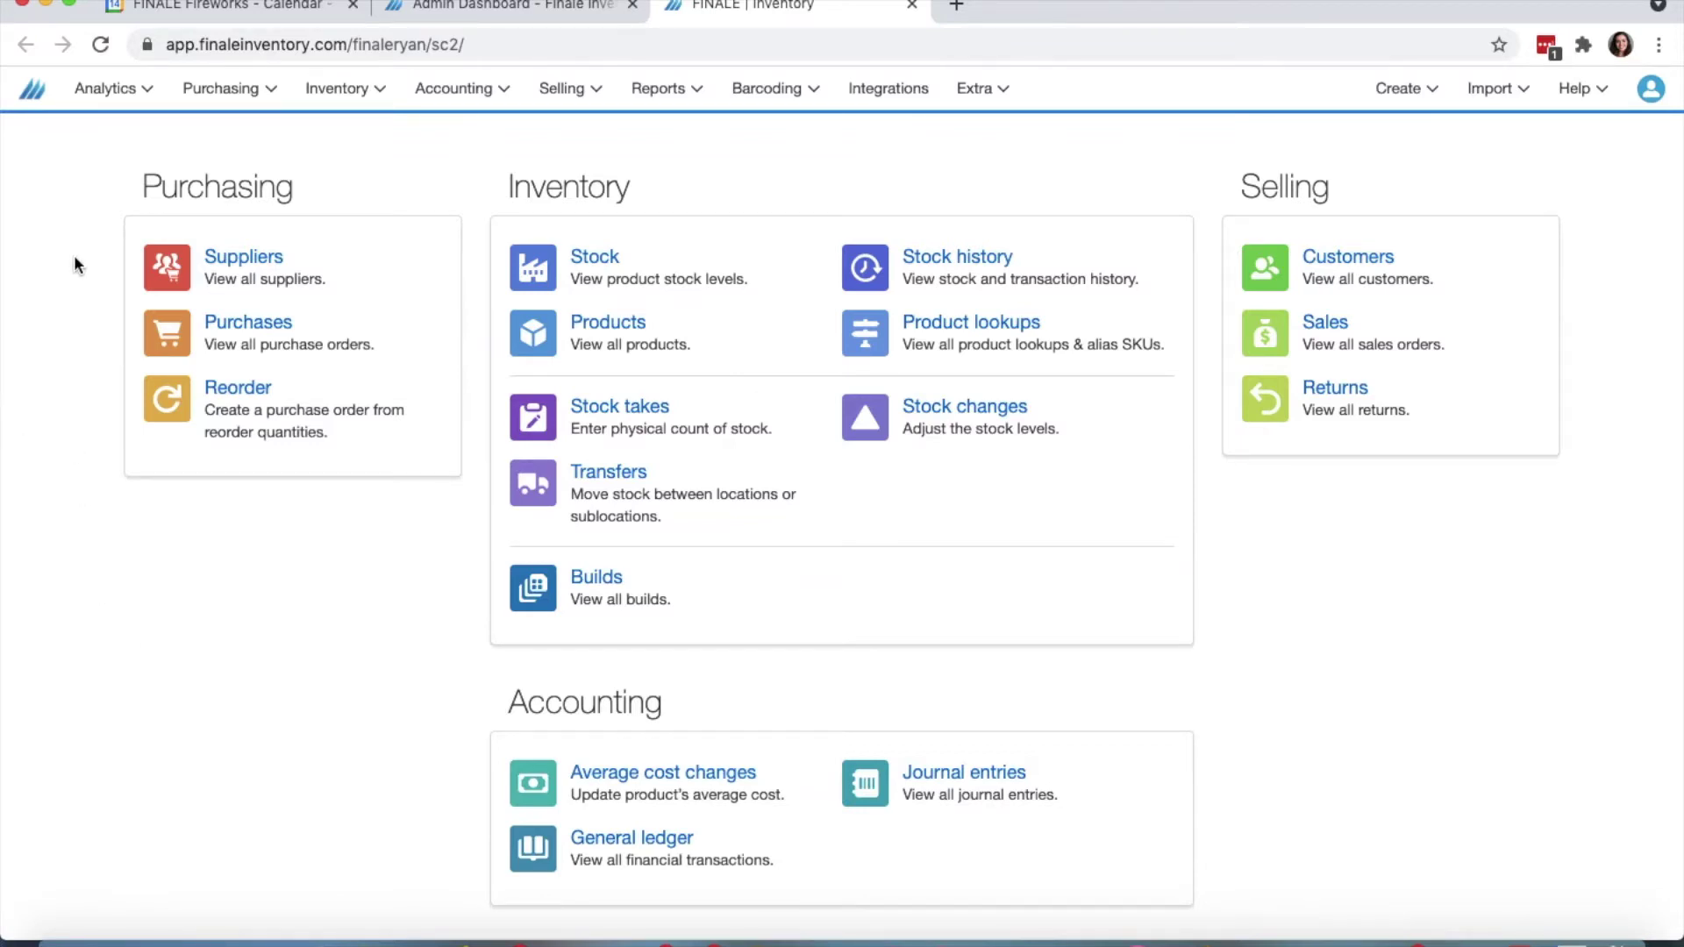
Show the Analytics dropdown from the top navigation bar on the home page
{"action": "mouse_move", "coordinate": [168, 102]}
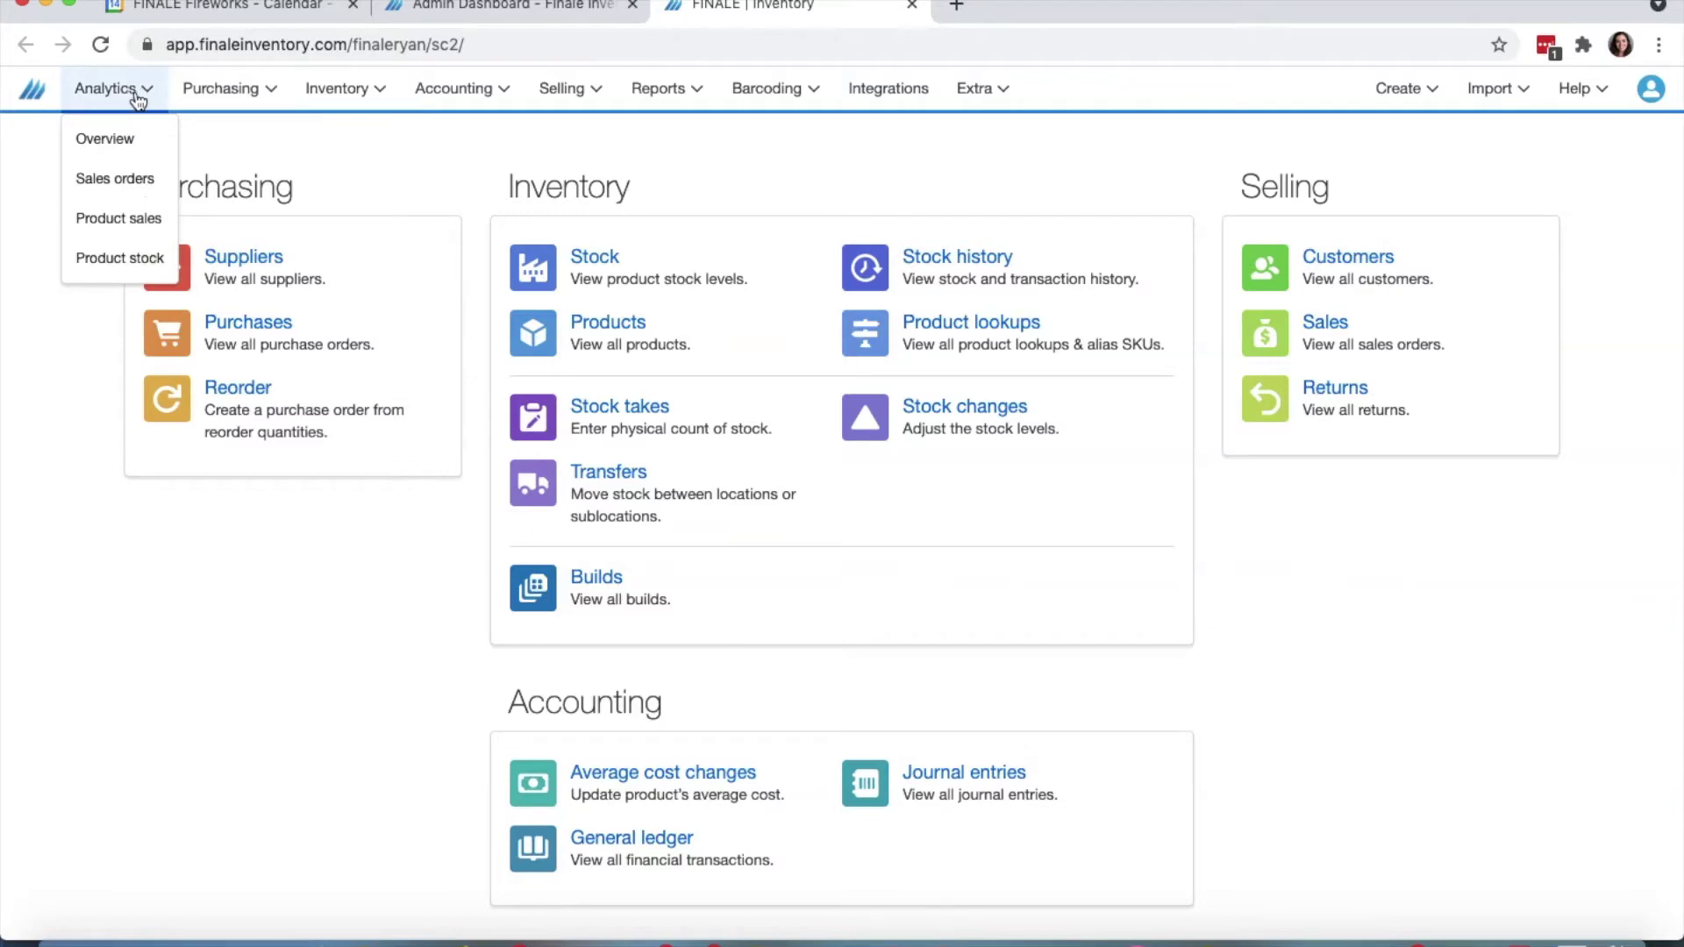
Open the Analytics Overview dashboard and view the Date range presets without changing them
{"action": "left_click", "coordinate": [128, 145]}
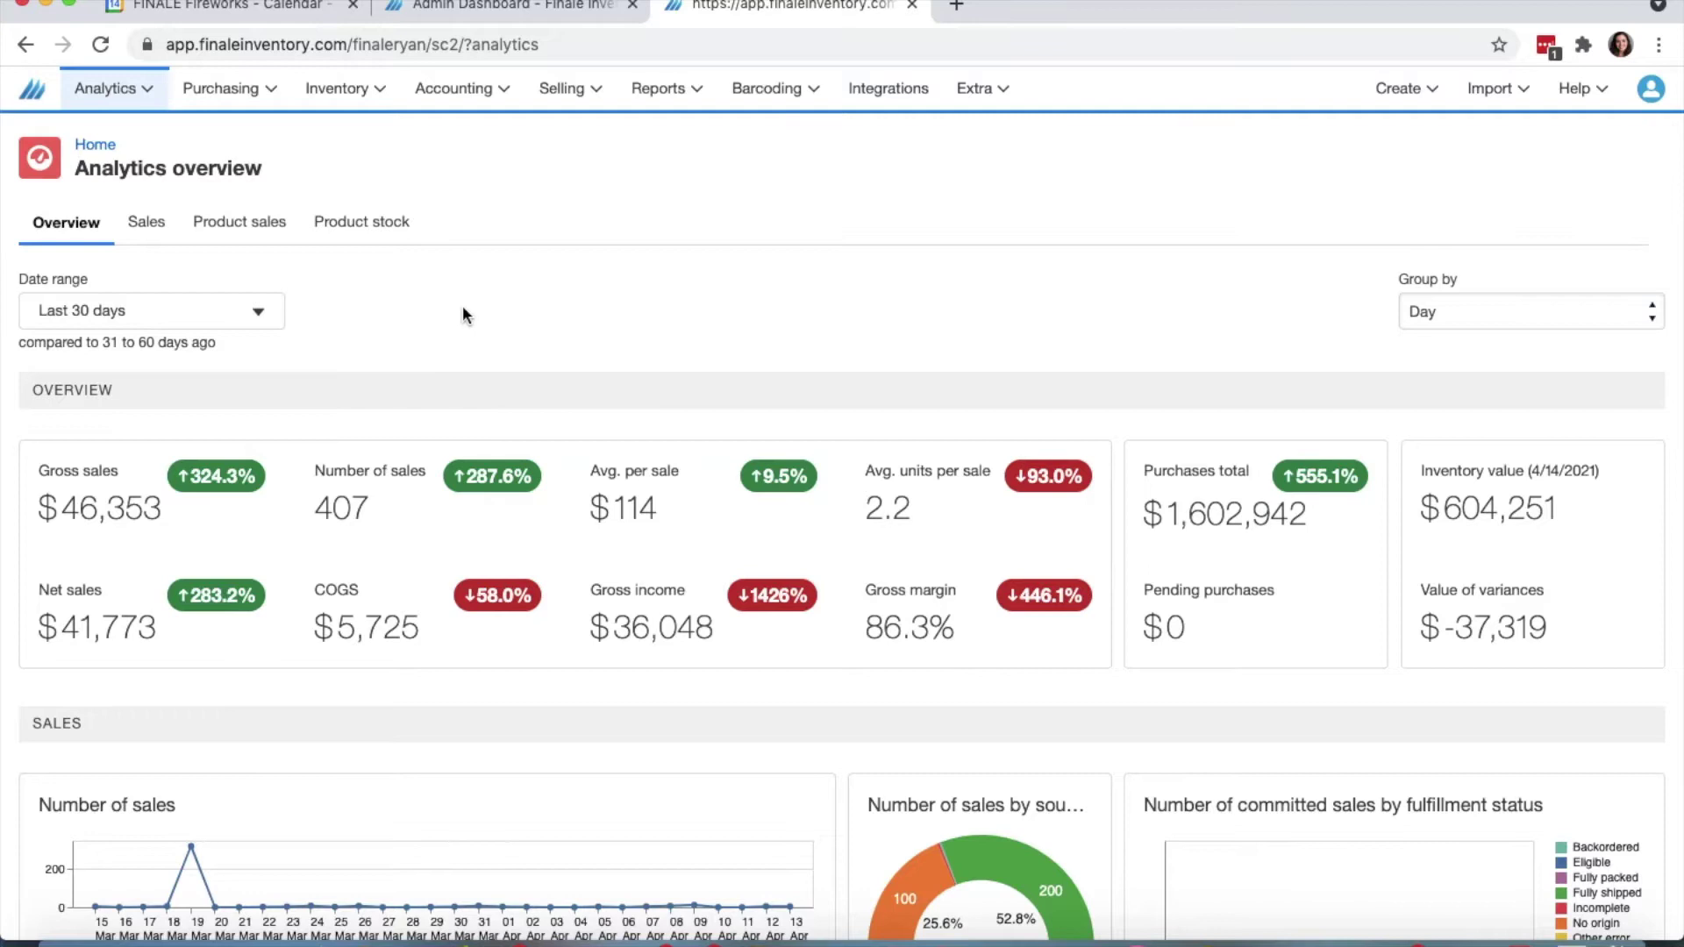
{"action": "scroll", "coordinate": [463, 314], "scroll_direction": "down", "scroll_amount": 1}
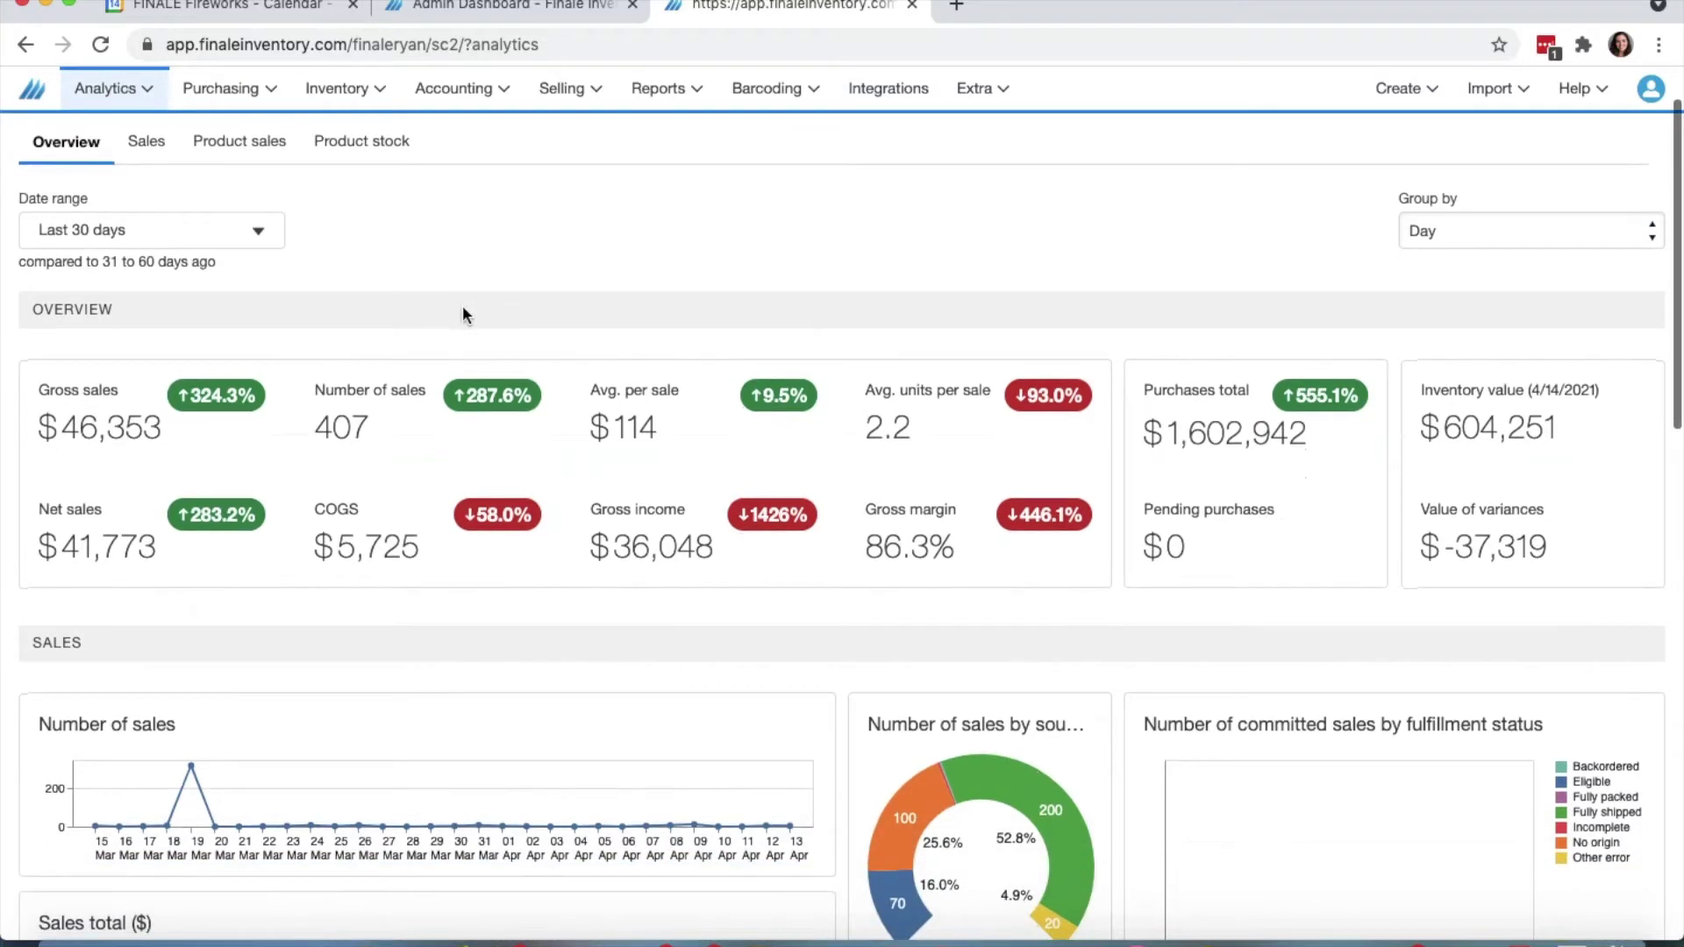
{"action": "left_click", "coordinate": [203, 237]}
{"action": "left_click", "coordinate": [512, 231]}
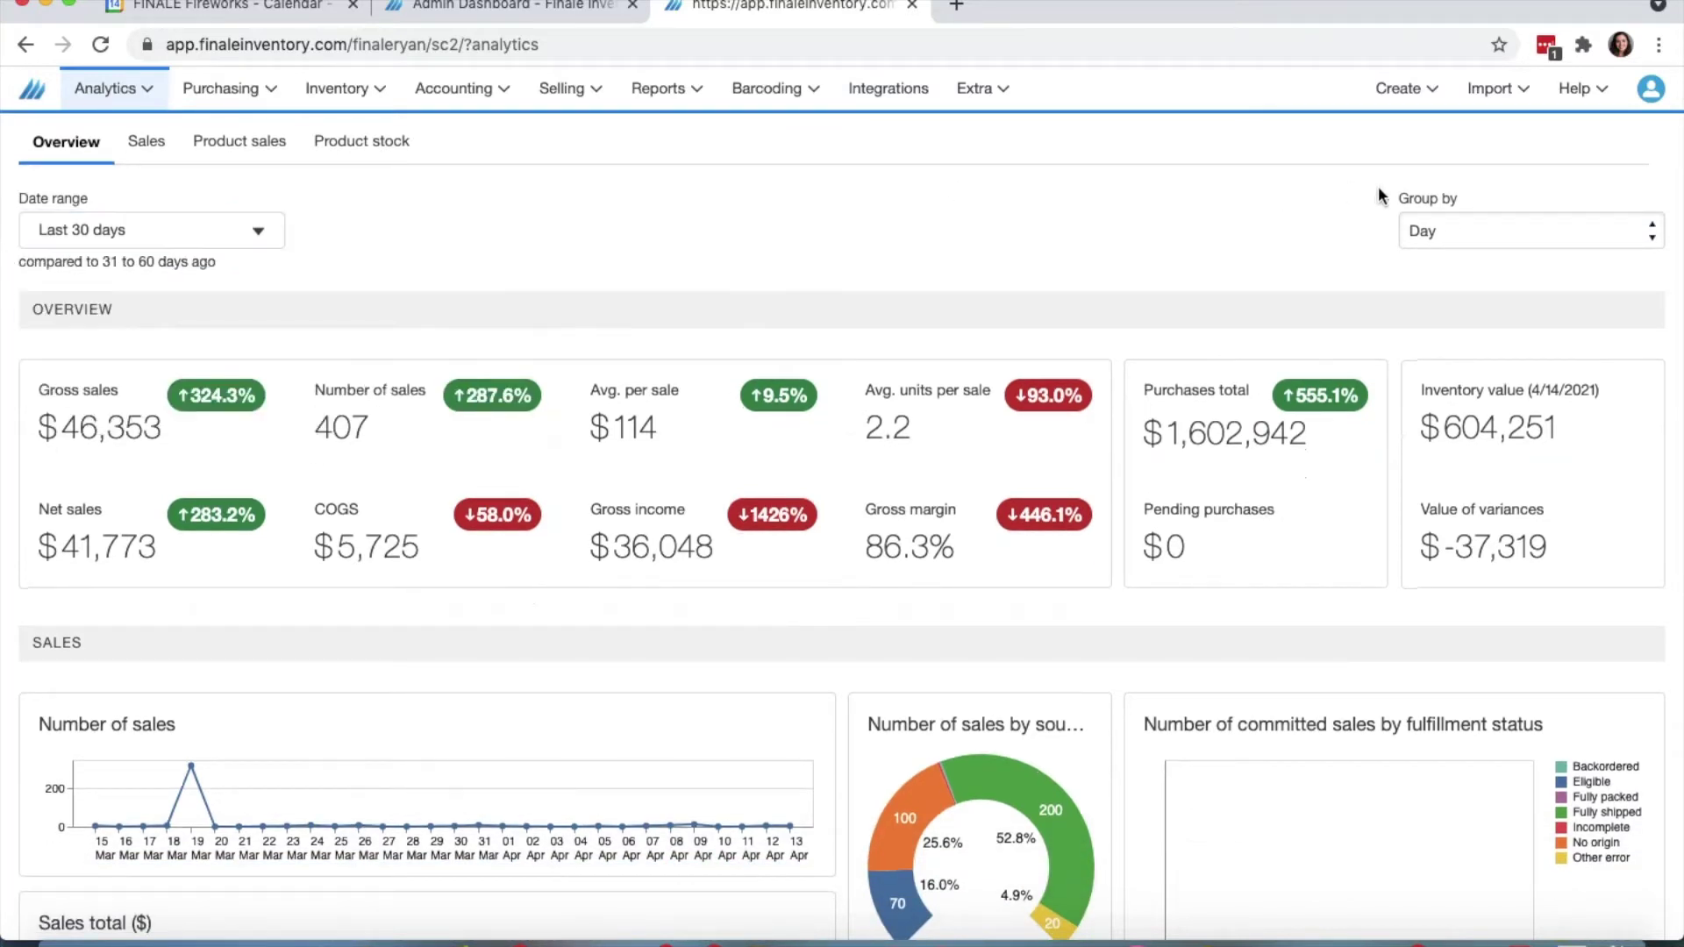
{"action": "scroll", "coordinate": [778, 225], "scroll_direction": "up", "scroll_amount": 1}
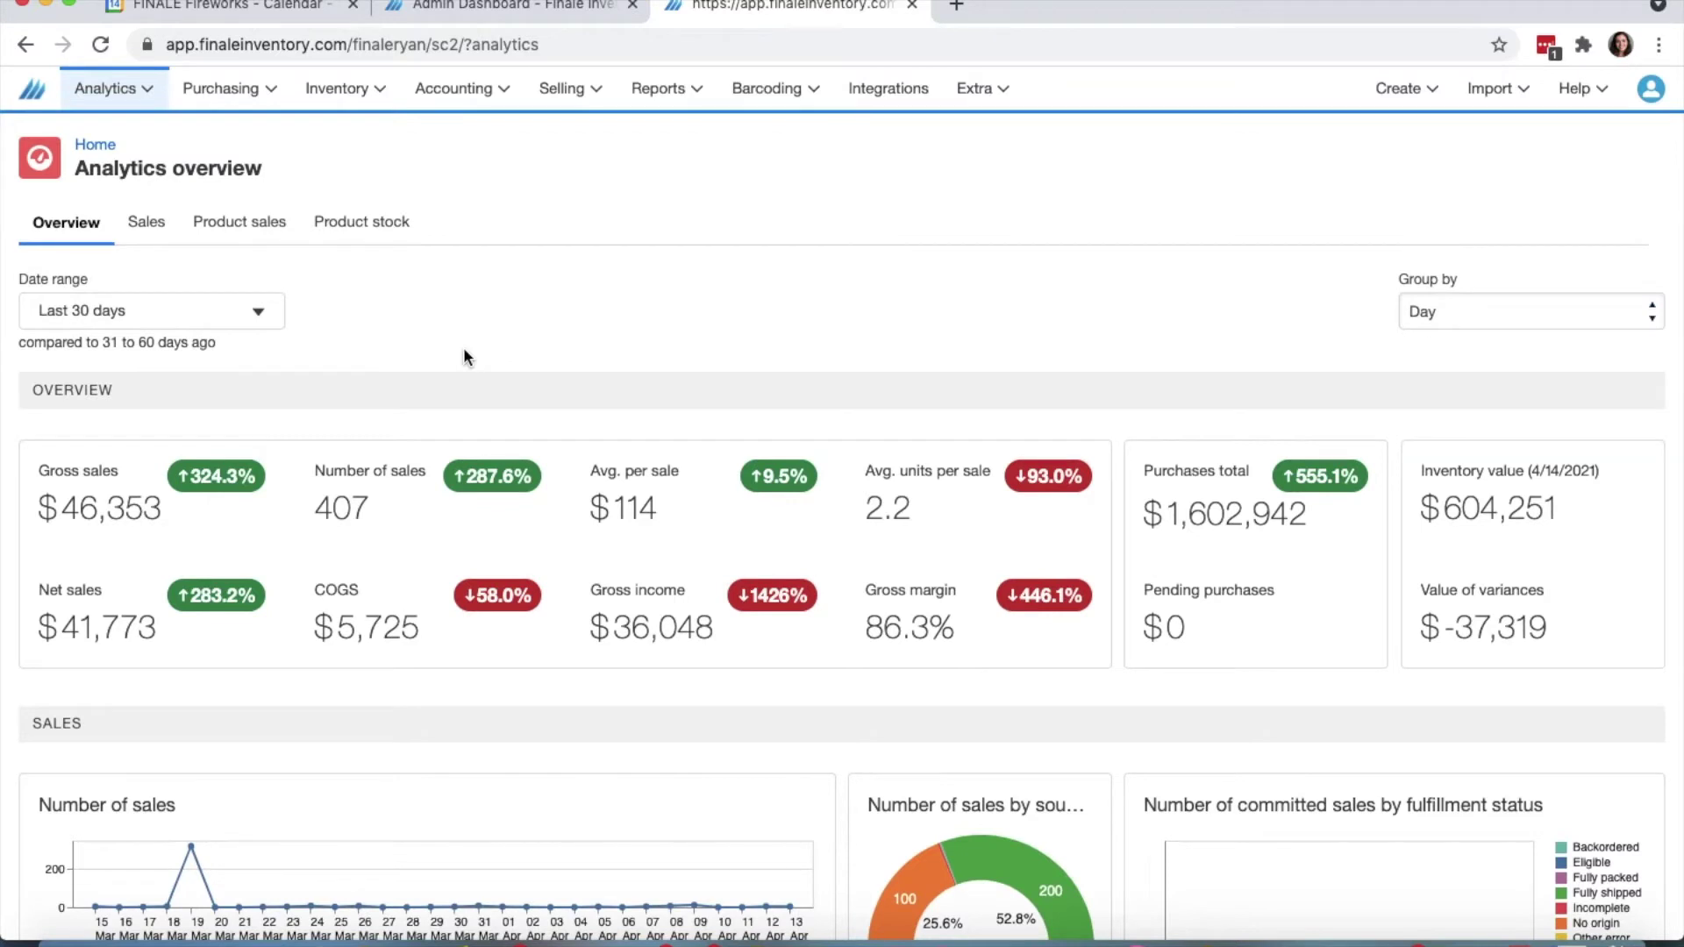
Set the overview Date range to Last 90 days and Group by to Week (Sun-Sat)
{"action": "left_click", "coordinate": [259, 314]}
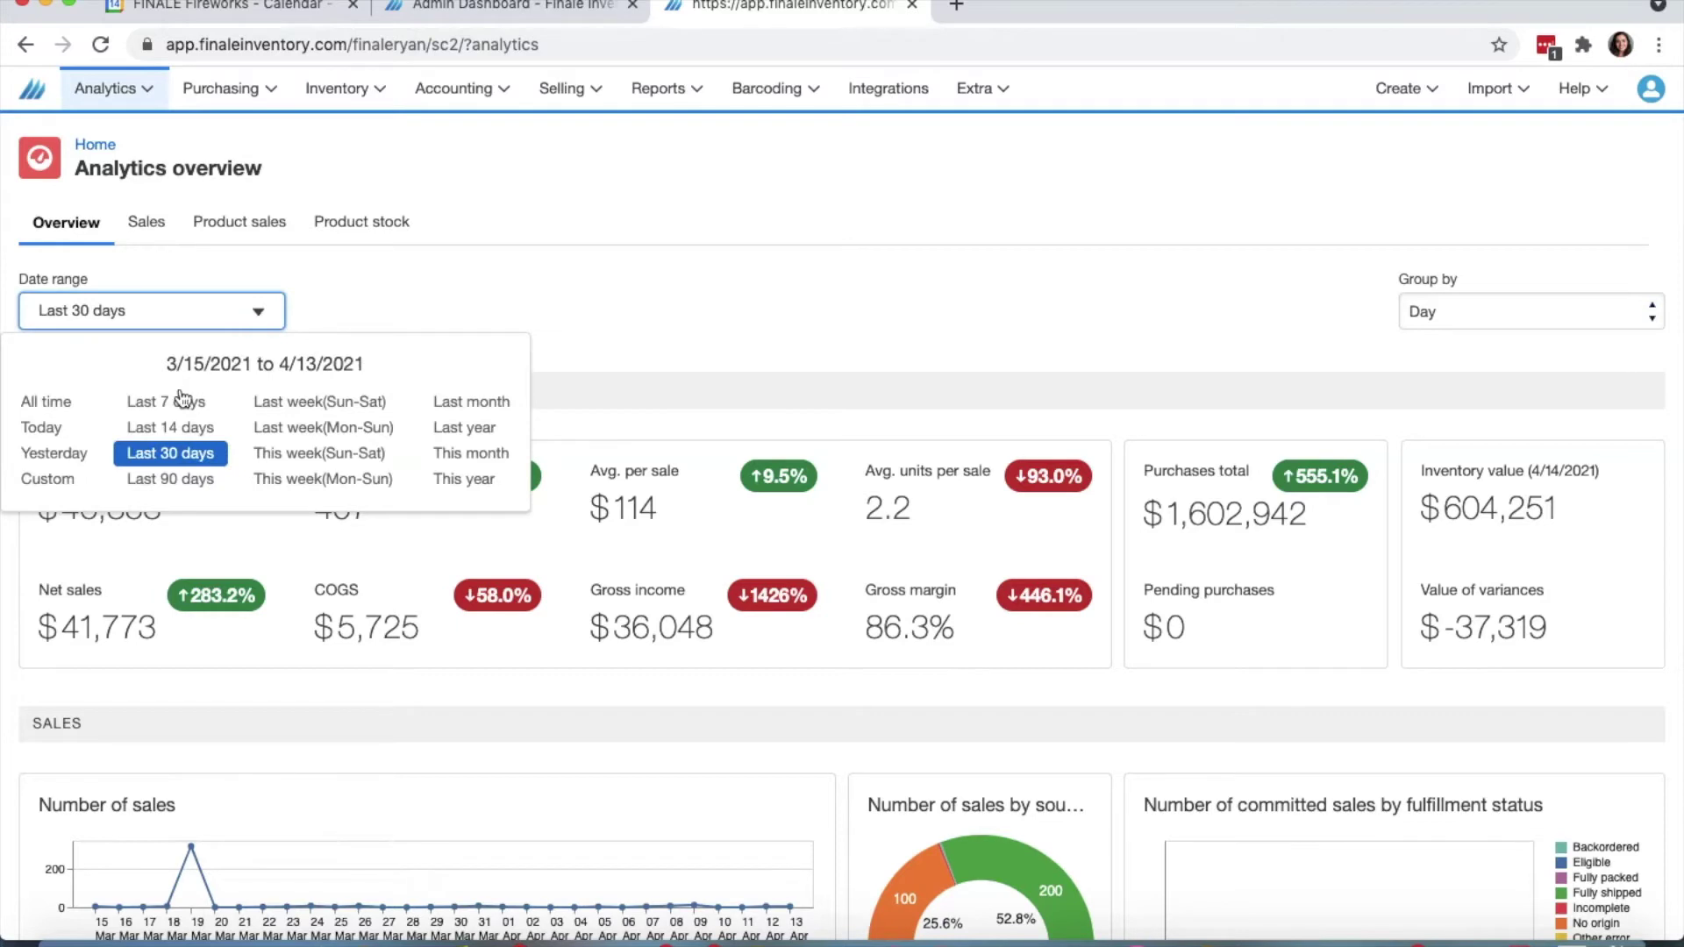
{"action": "left_click", "coordinate": [180, 488]}
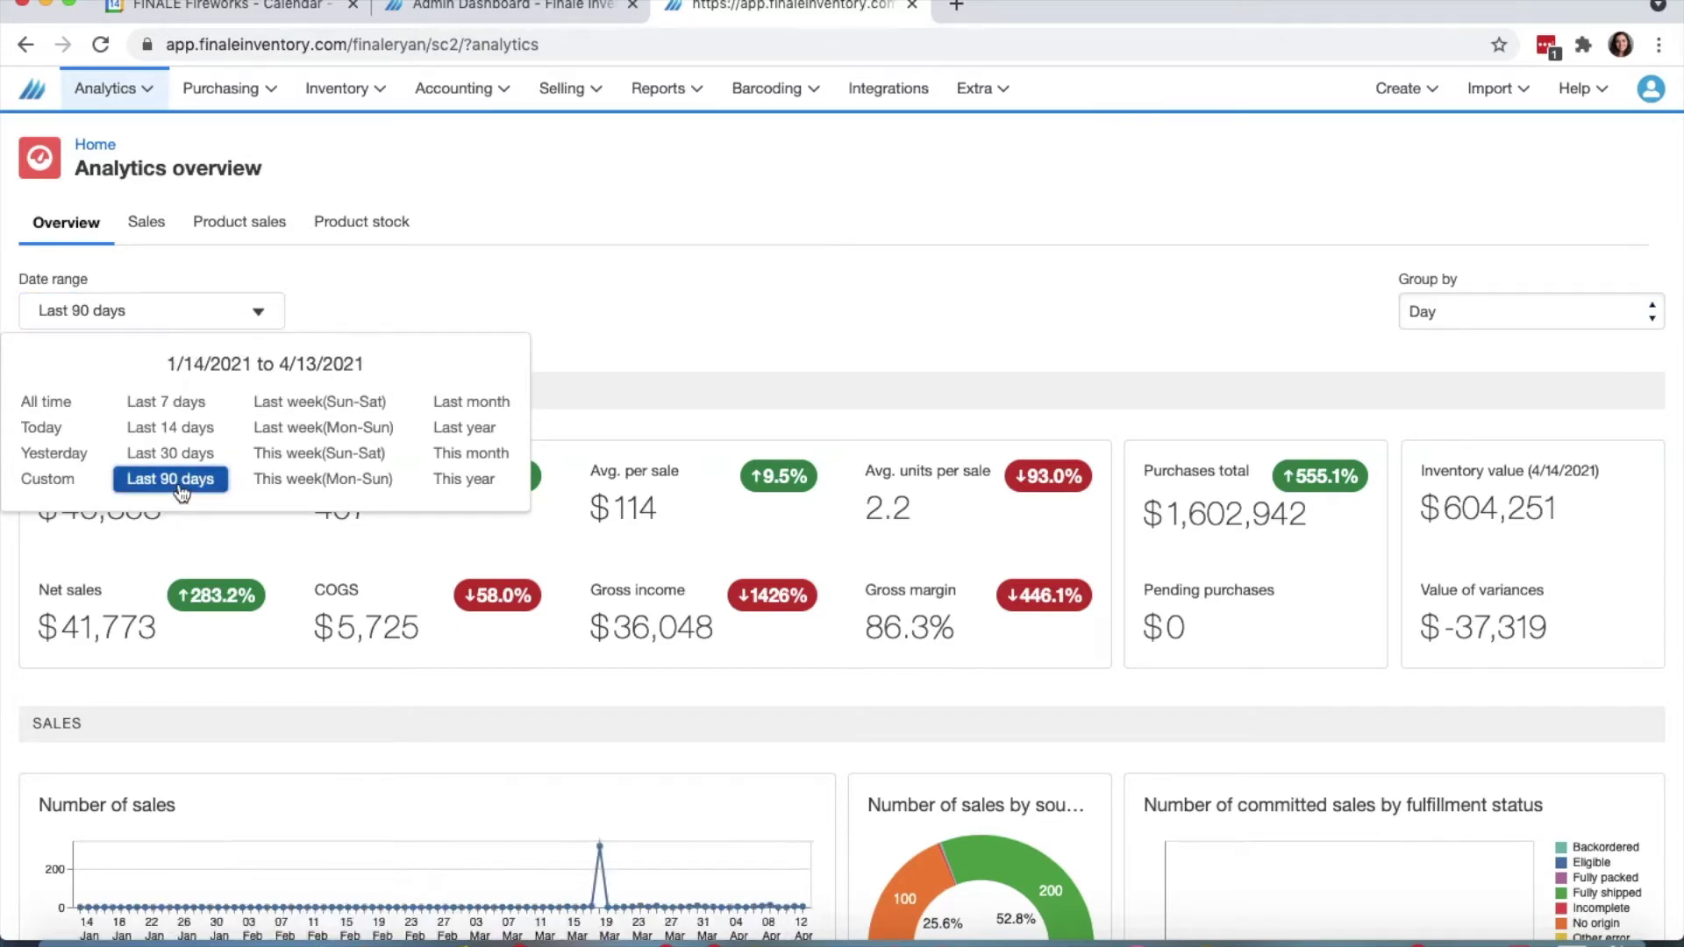
{"action": "left_click", "coordinate": [719, 286]}
{"action": "left_click", "coordinate": [1481, 312]}
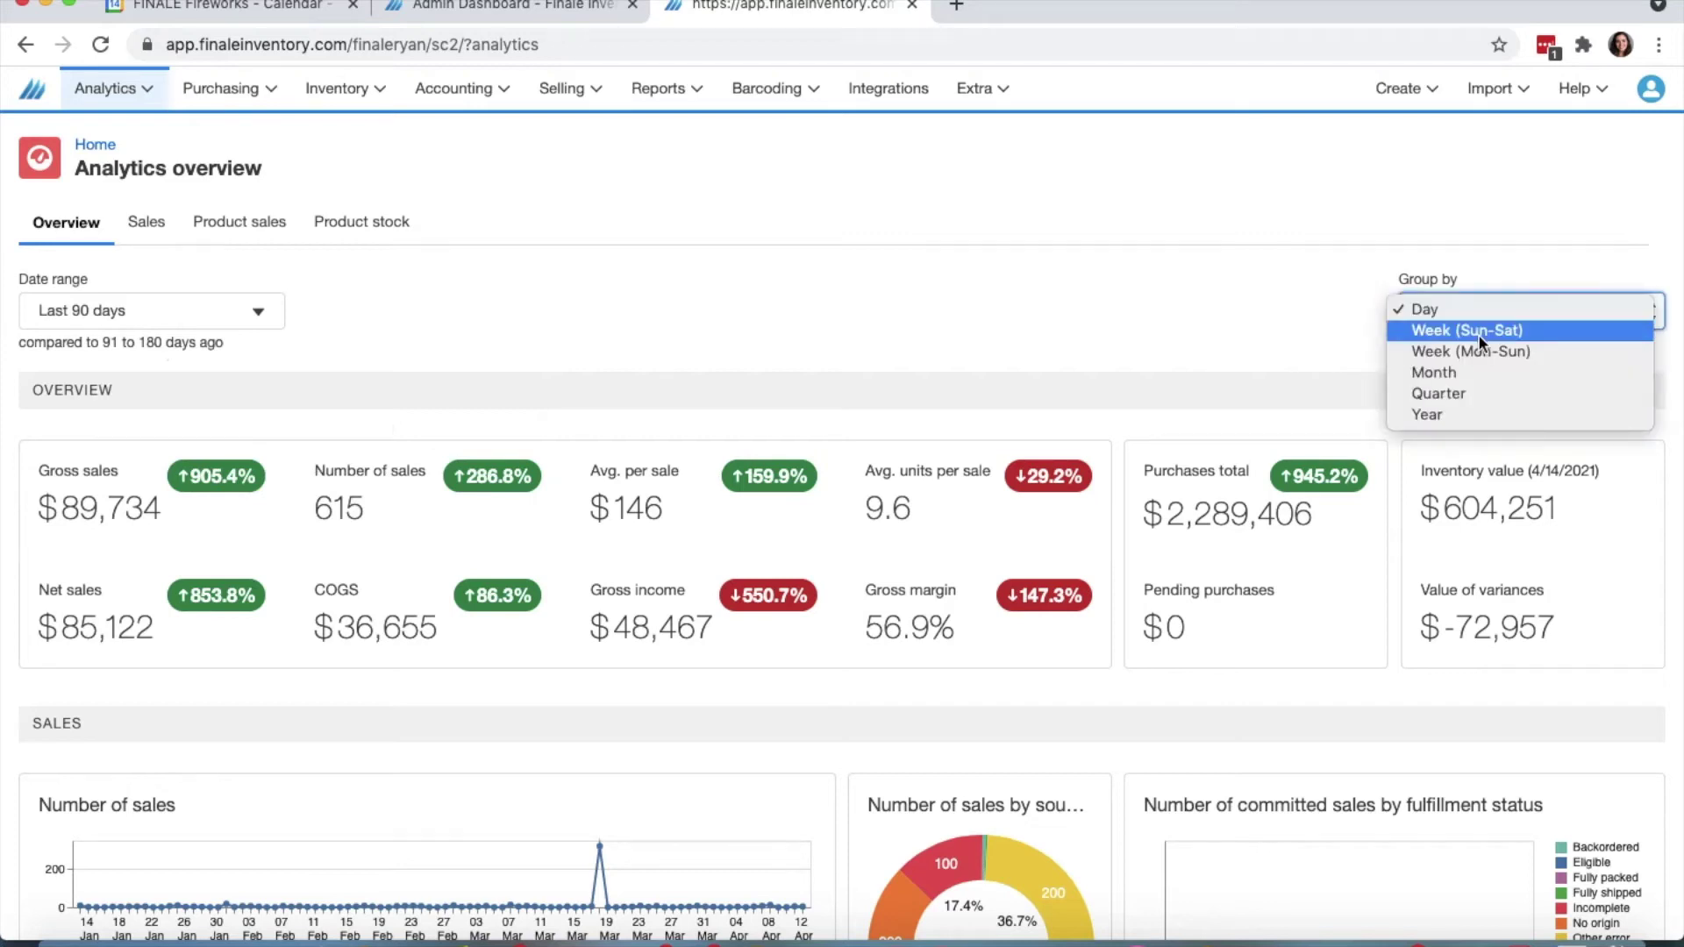
{"action": "left_click", "coordinate": [1477, 333]}
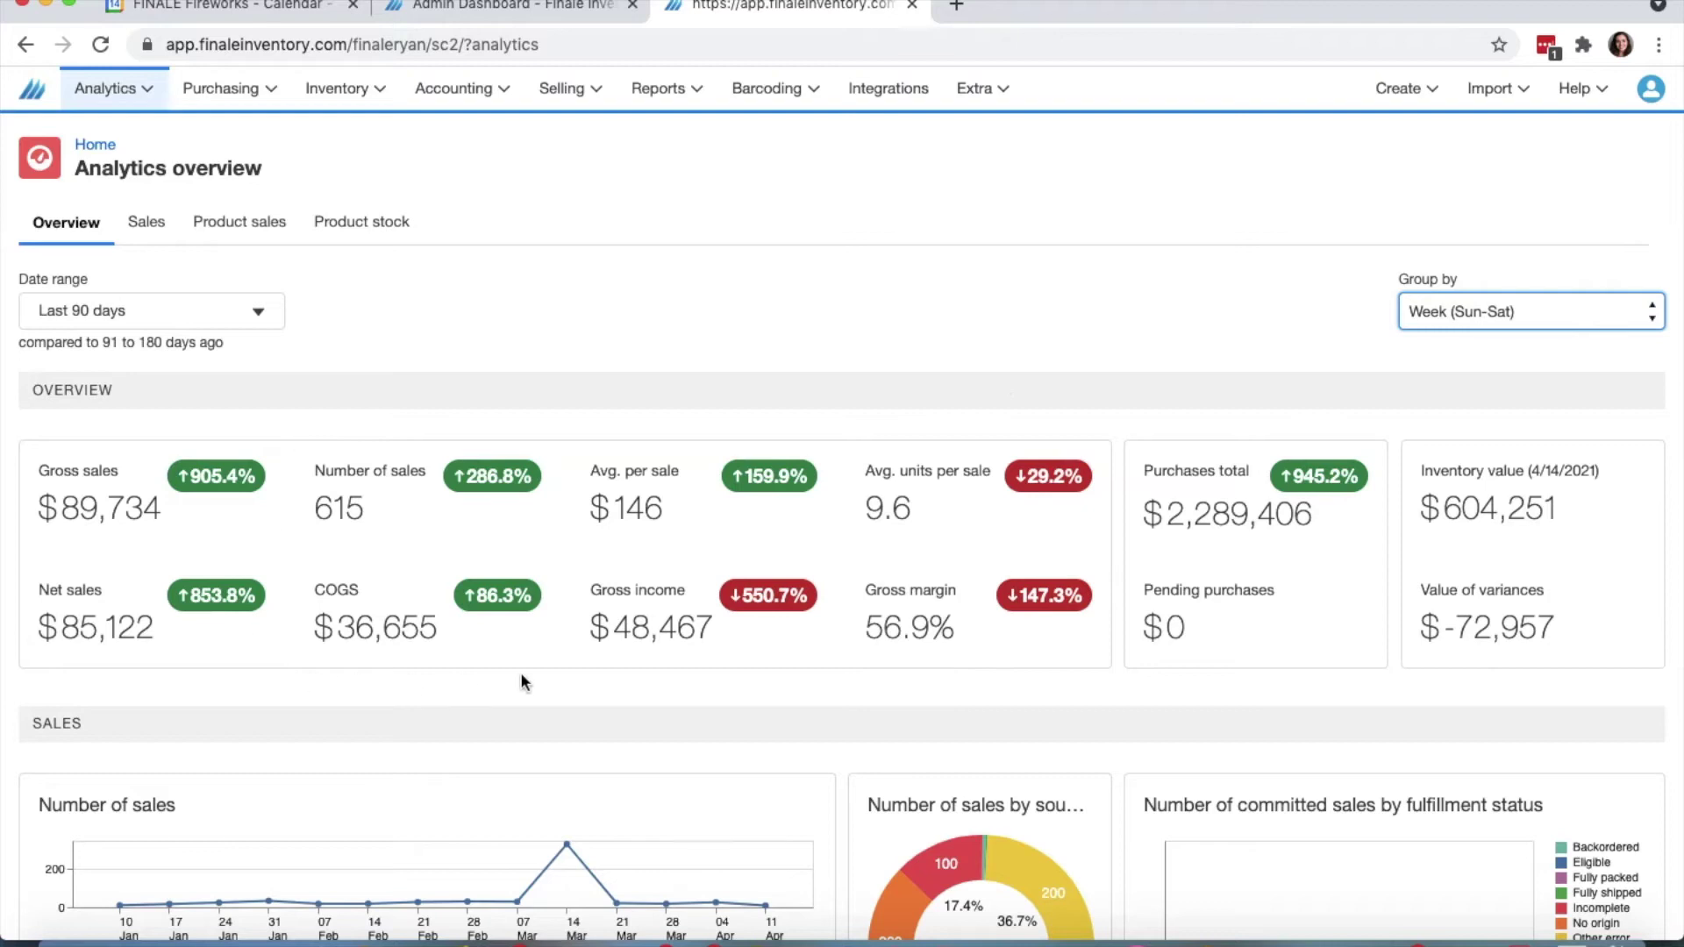
Scroll down through the weekly 90-day charts and back up to the top
{"action": "scroll", "coordinate": [521, 681], "scroll_direction": "down", "scroll_amount": 3}
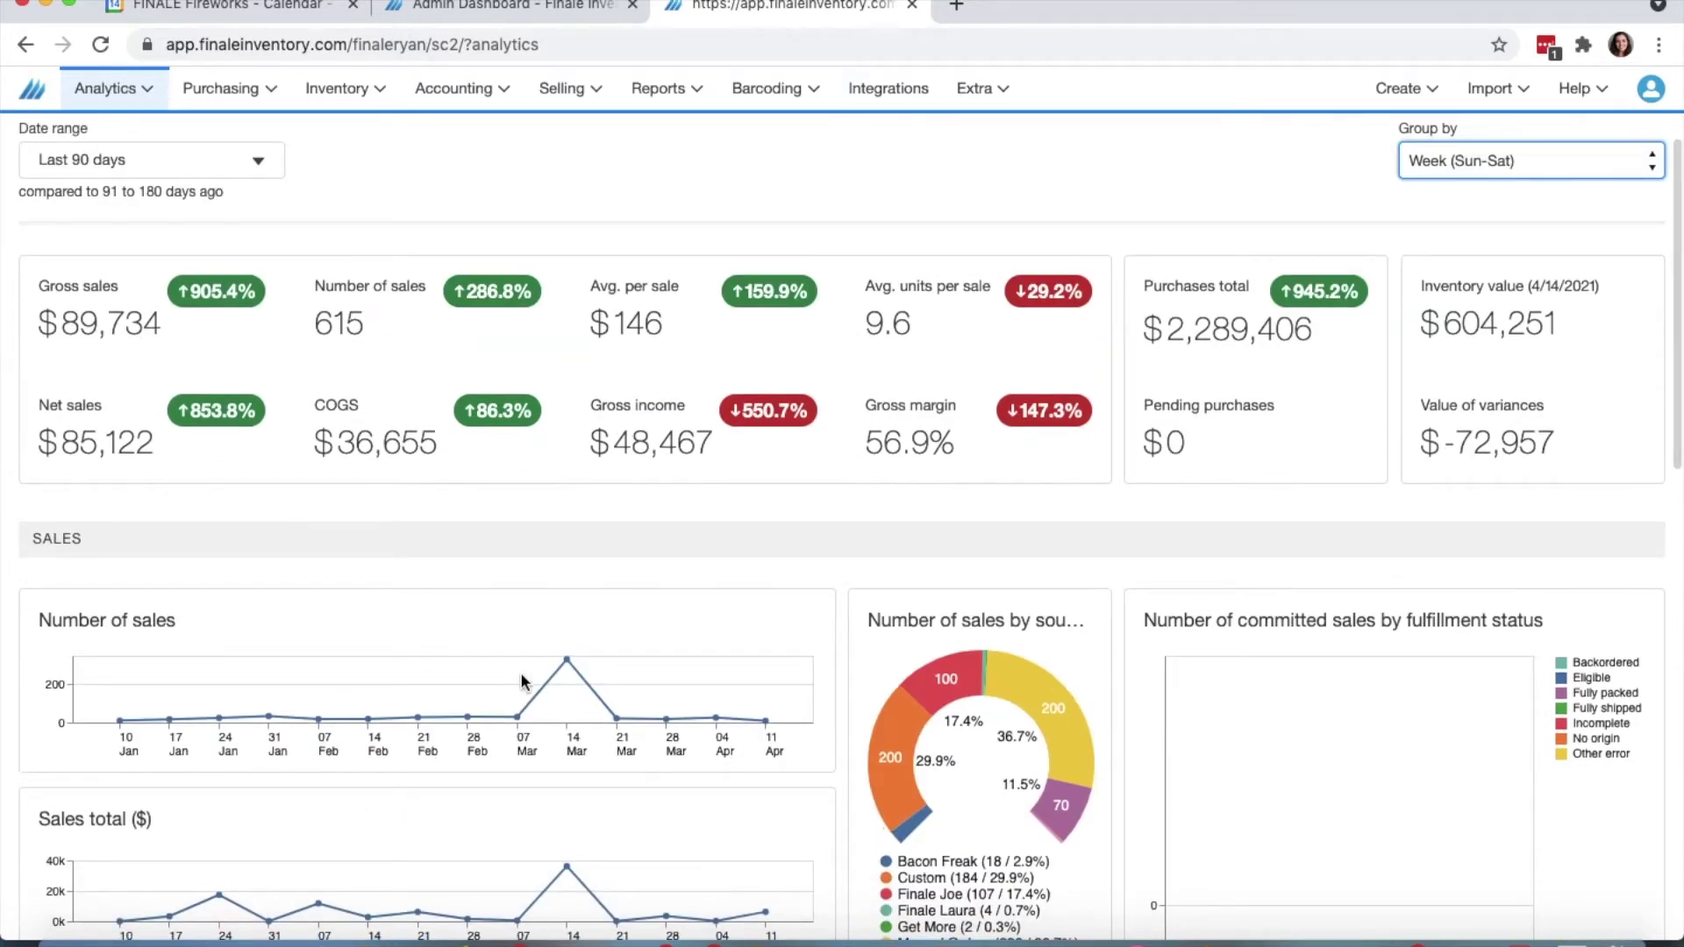
{"action": "scroll", "coordinate": [521, 681], "scroll_direction": "down", "scroll_amount": 2}
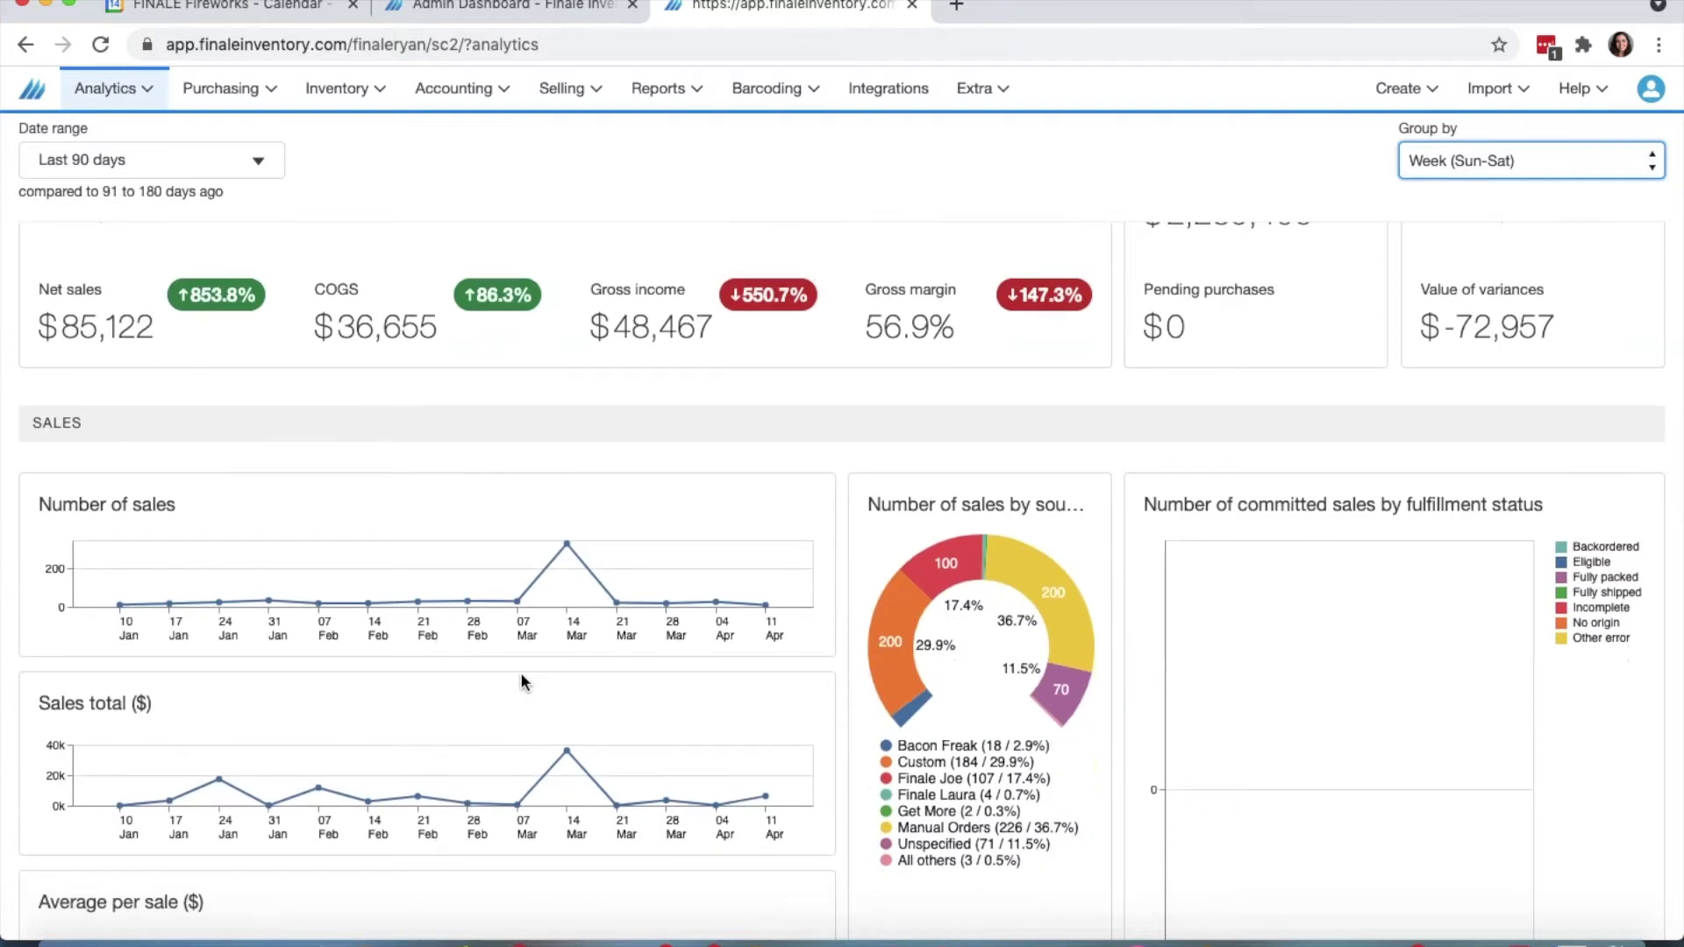
{"action": "scroll", "coordinate": [521, 681], "scroll_direction": "down", "scroll_amount": 3}
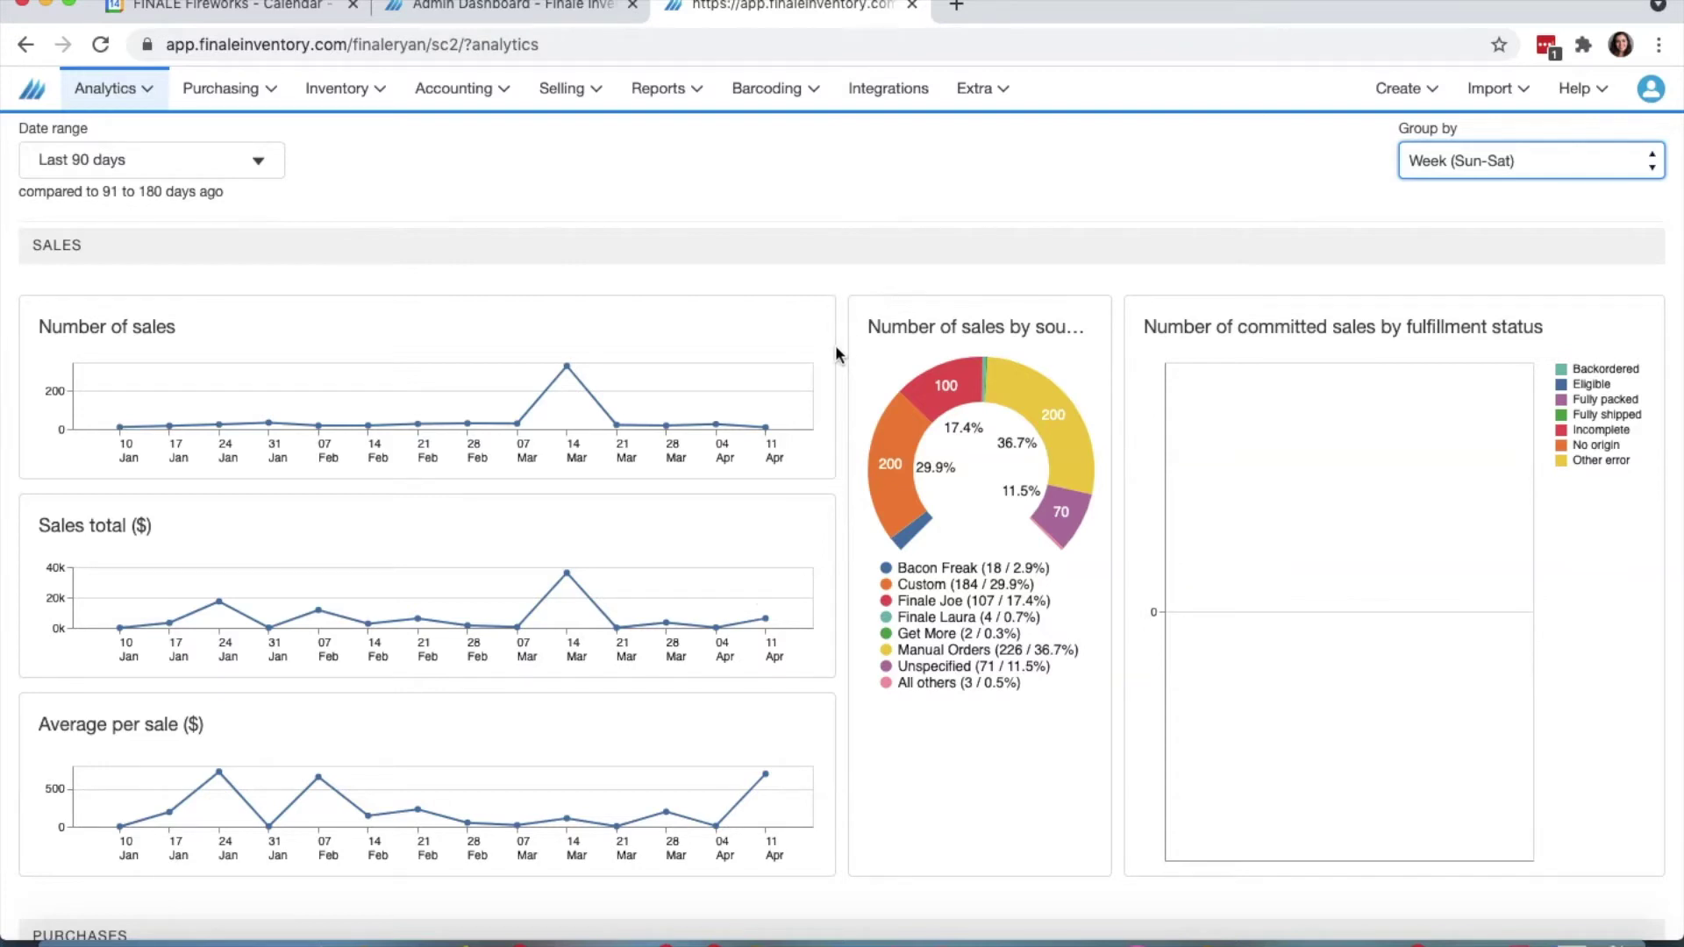
{"action": "scroll", "coordinate": [836, 351], "scroll_direction": "down", "scroll_amount": 3}
{"action": "scroll", "coordinate": [836, 349], "scroll_direction": "down", "scroll_amount": 5}
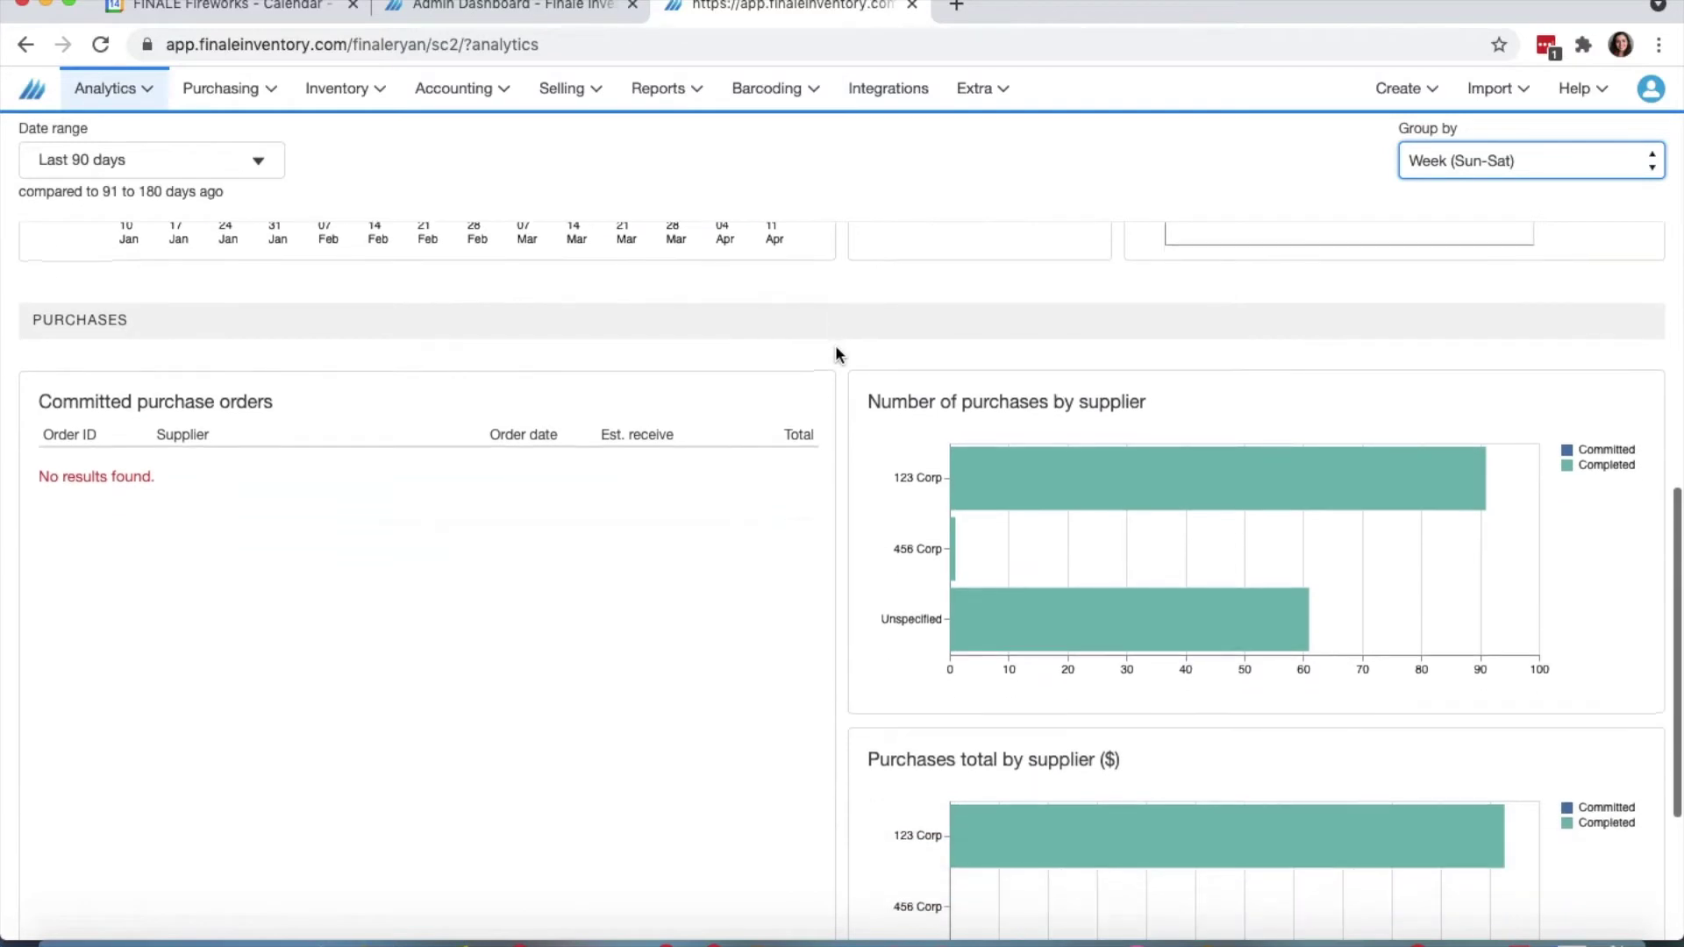
{"action": "scroll", "coordinate": [836, 351], "scroll_direction": "down", "scroll_amount": 2}
{"action": "scroll", "coordinate": [835, 351], "scroll_direction": "down", "scroll_amount": 2}
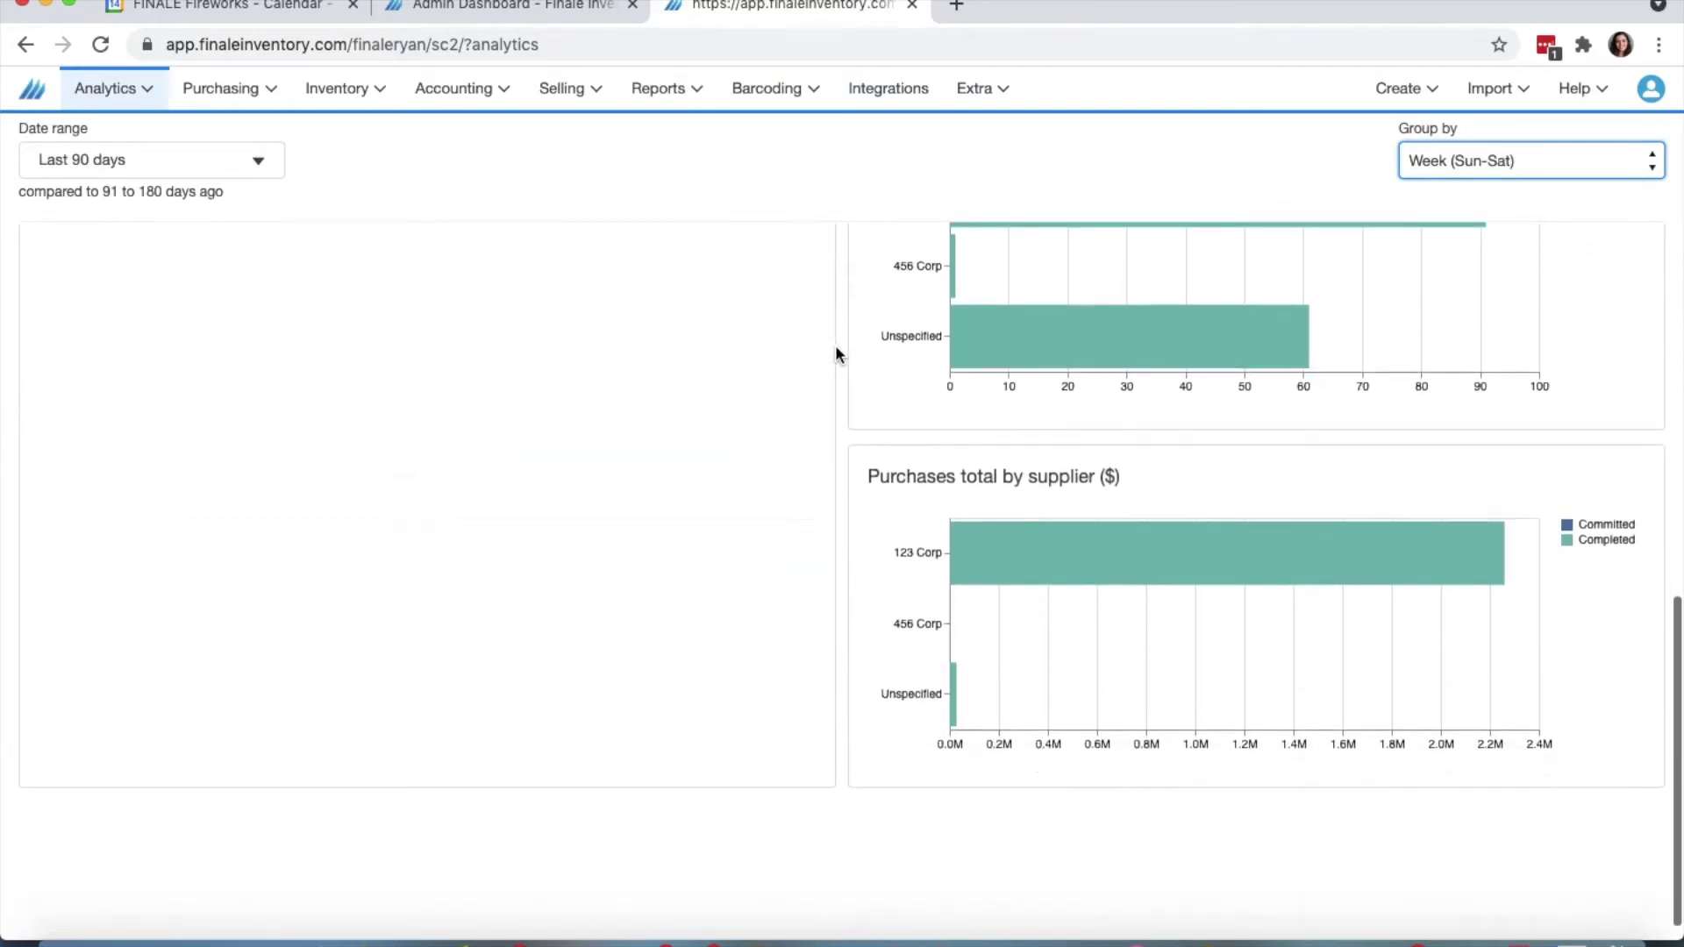
{"action": "scroll", "coordinate": [841, 445], "scroll_direction": "up", "scroll_amount": 6}
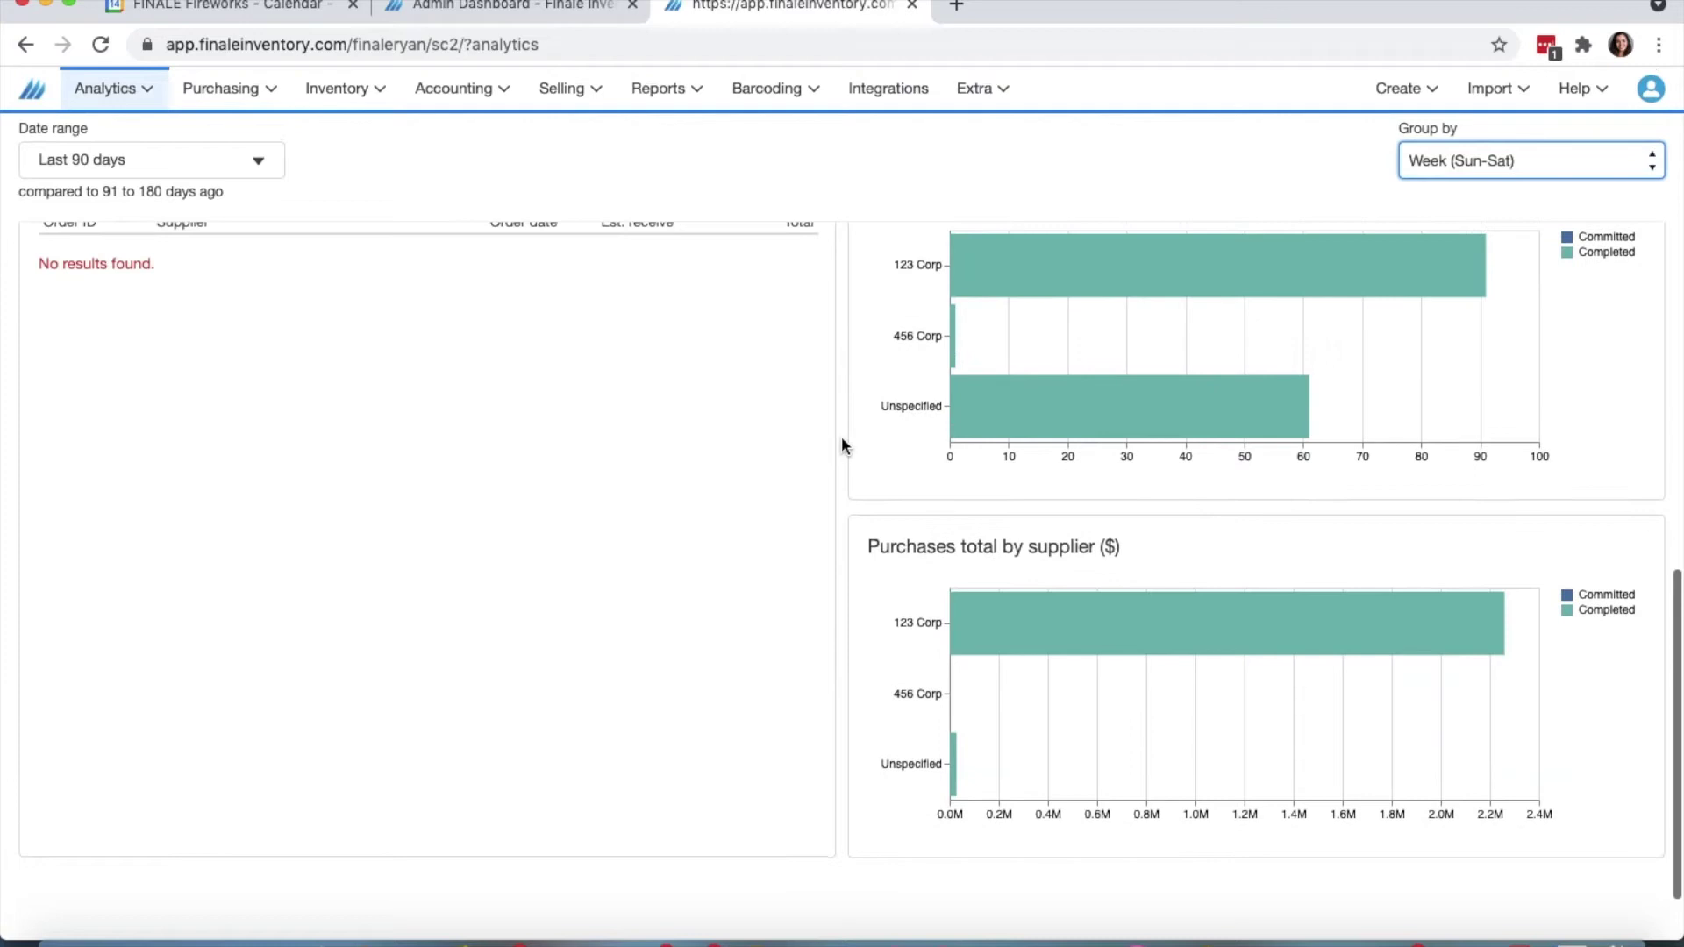
{"action": "scroll", "coordinate": [842, 448], "scroll_direction": "up", "scroll_amount": 8}
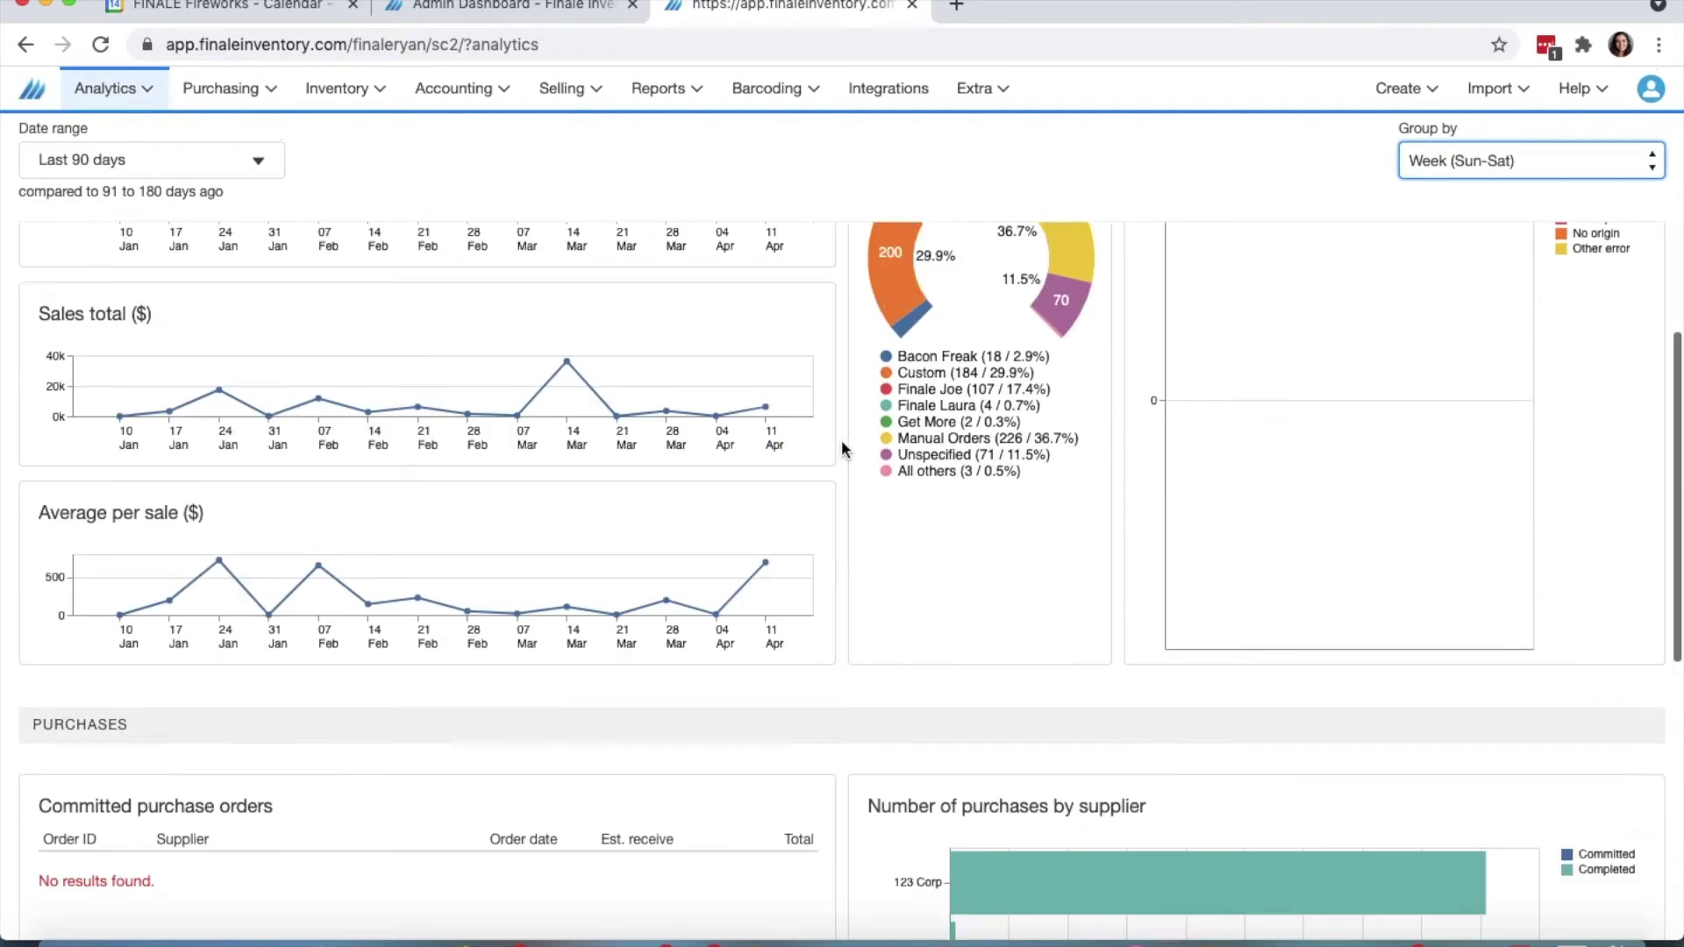
{"action": "scroll", "coordinate": [840, 449], "scroll_direction": "up", "scroll_amount": 2}
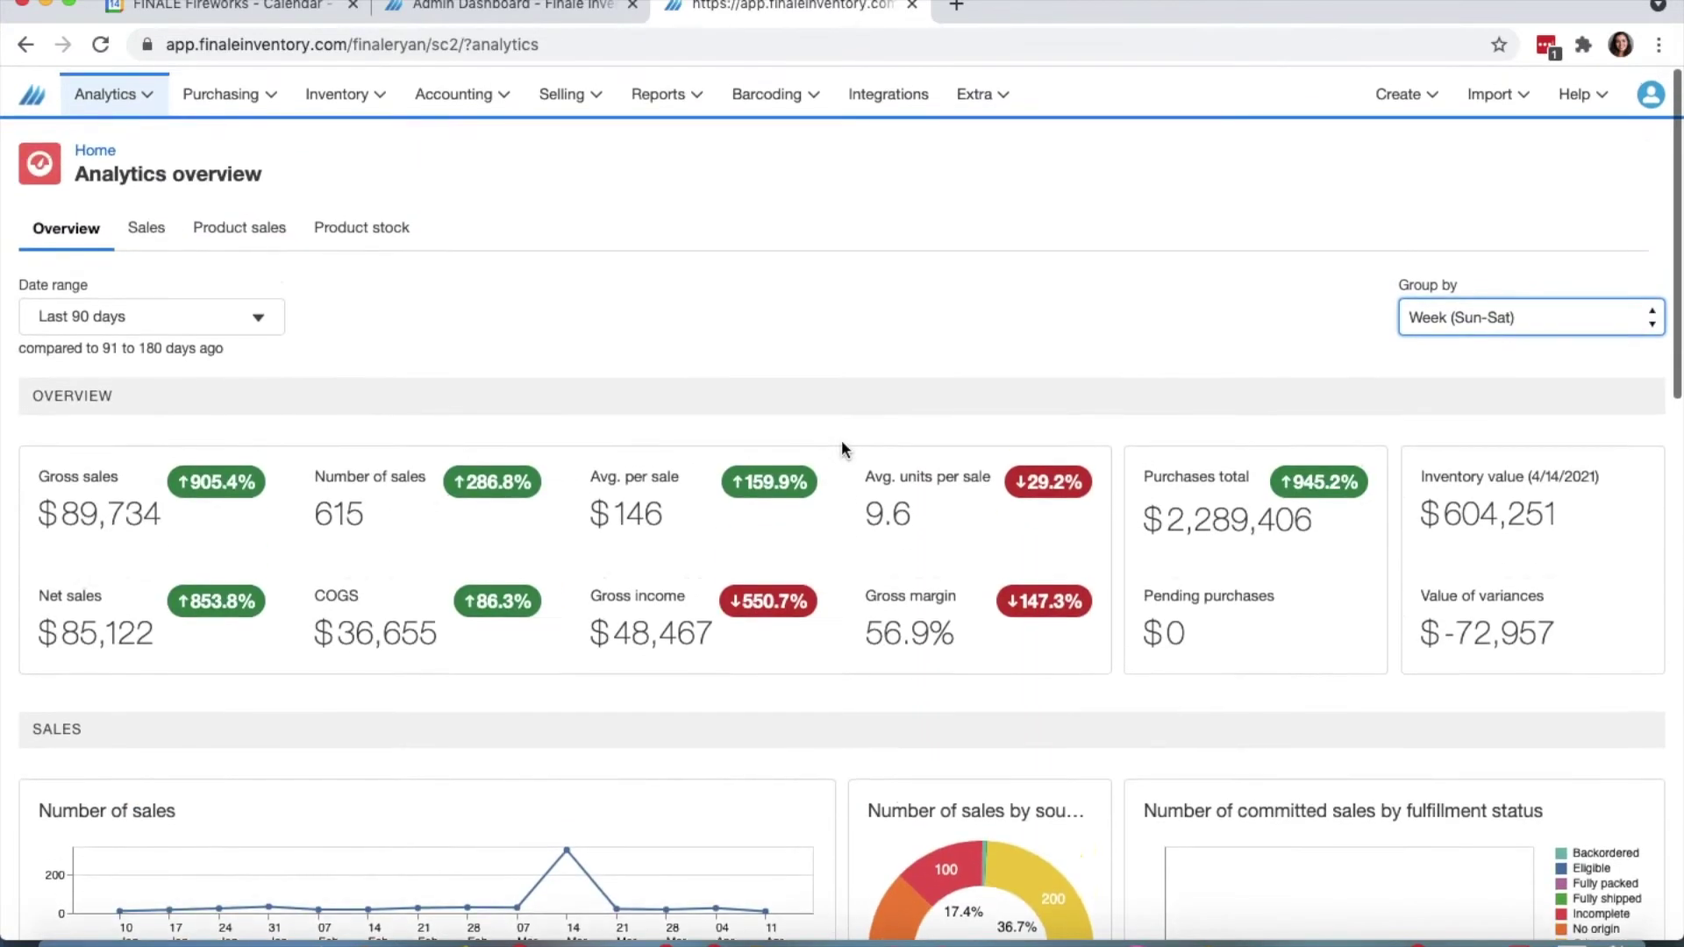
Open the Sales dashboard, view the More: 1 extra filters, then scroll down the charts
{"action": "left_click", "coordinate": [141, 236]}
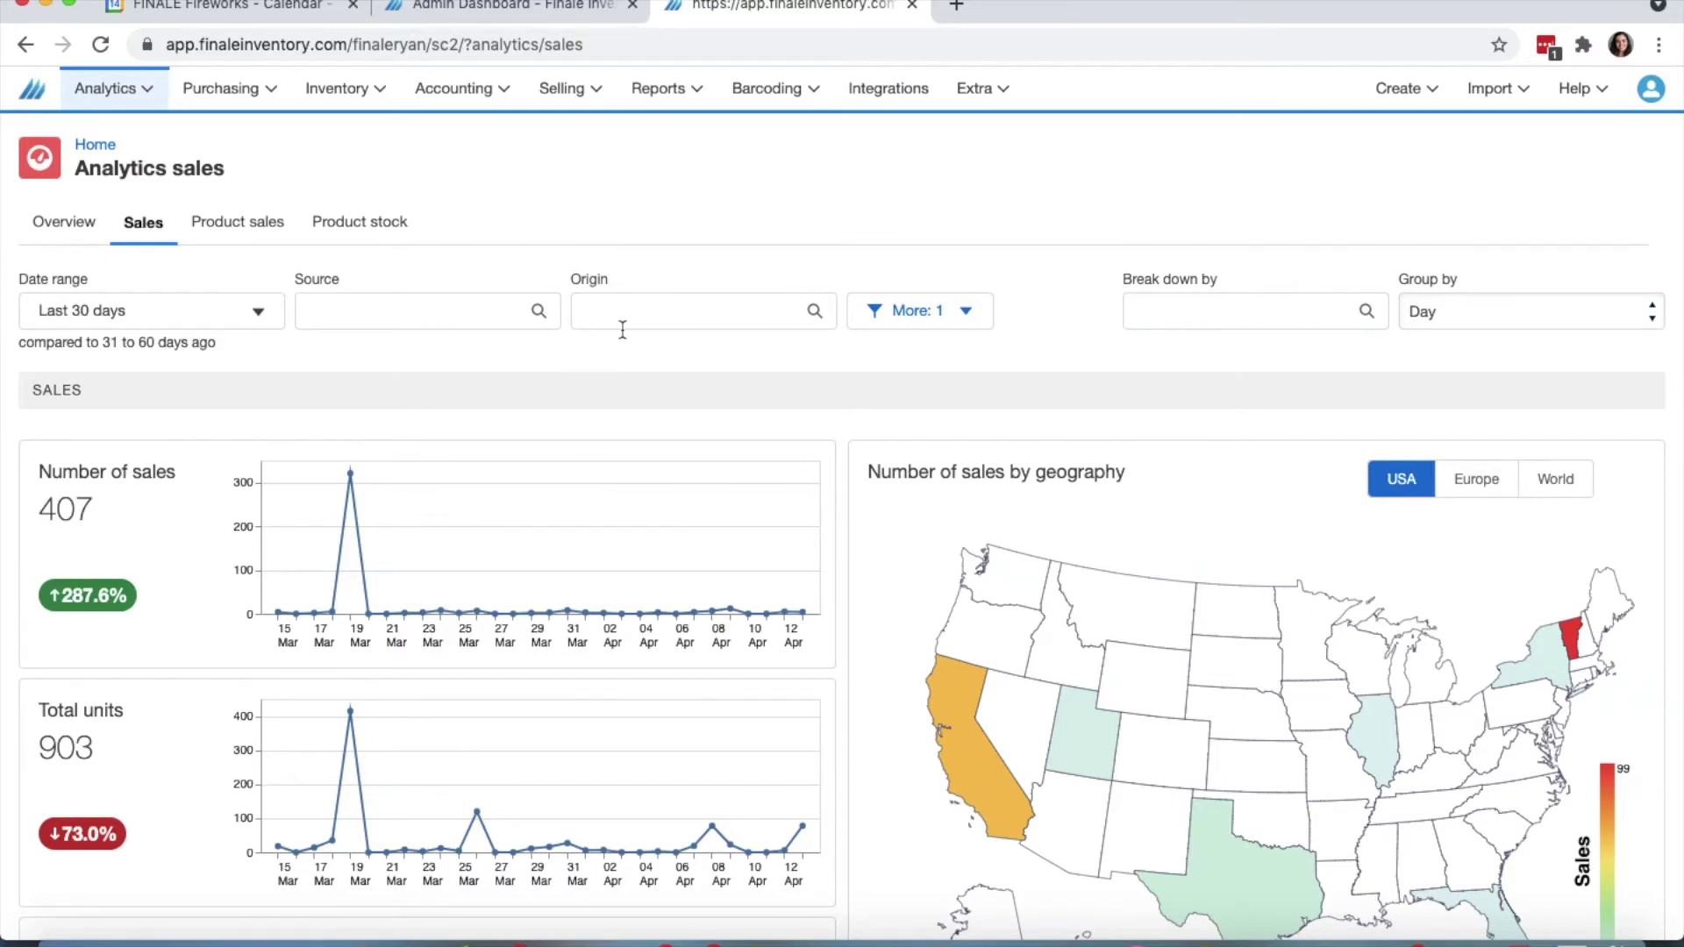
{"action": "left_click", "coordinate": [960, 314]}
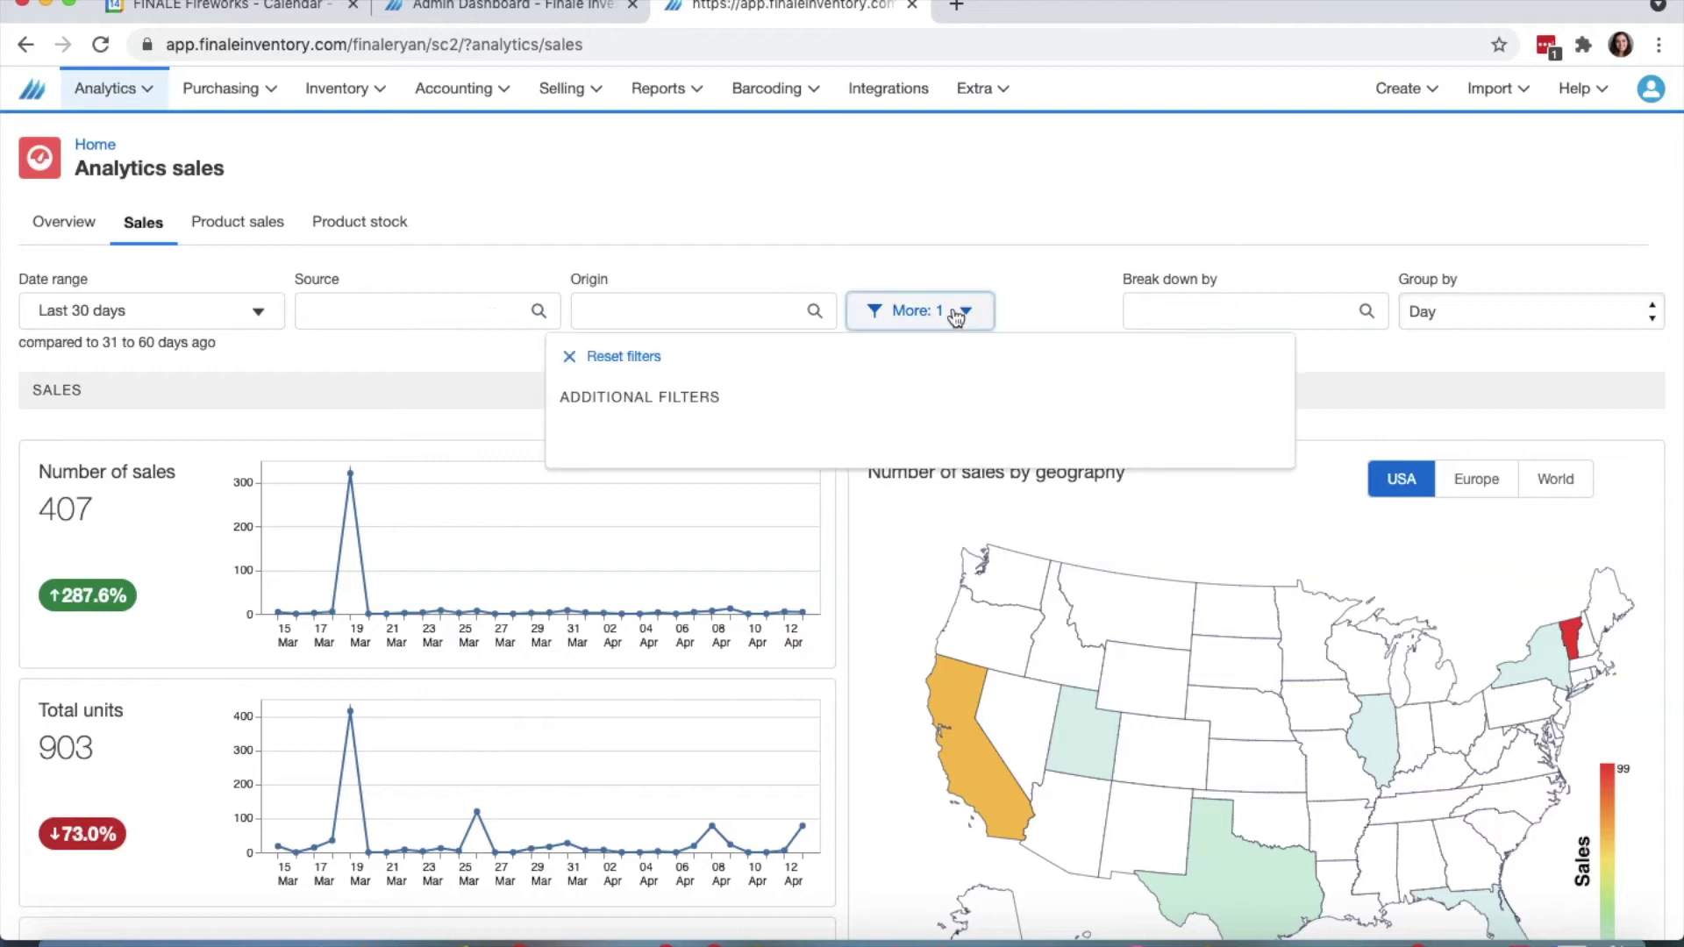
{"action": "left_click", "coordinate": [1048, 167]}
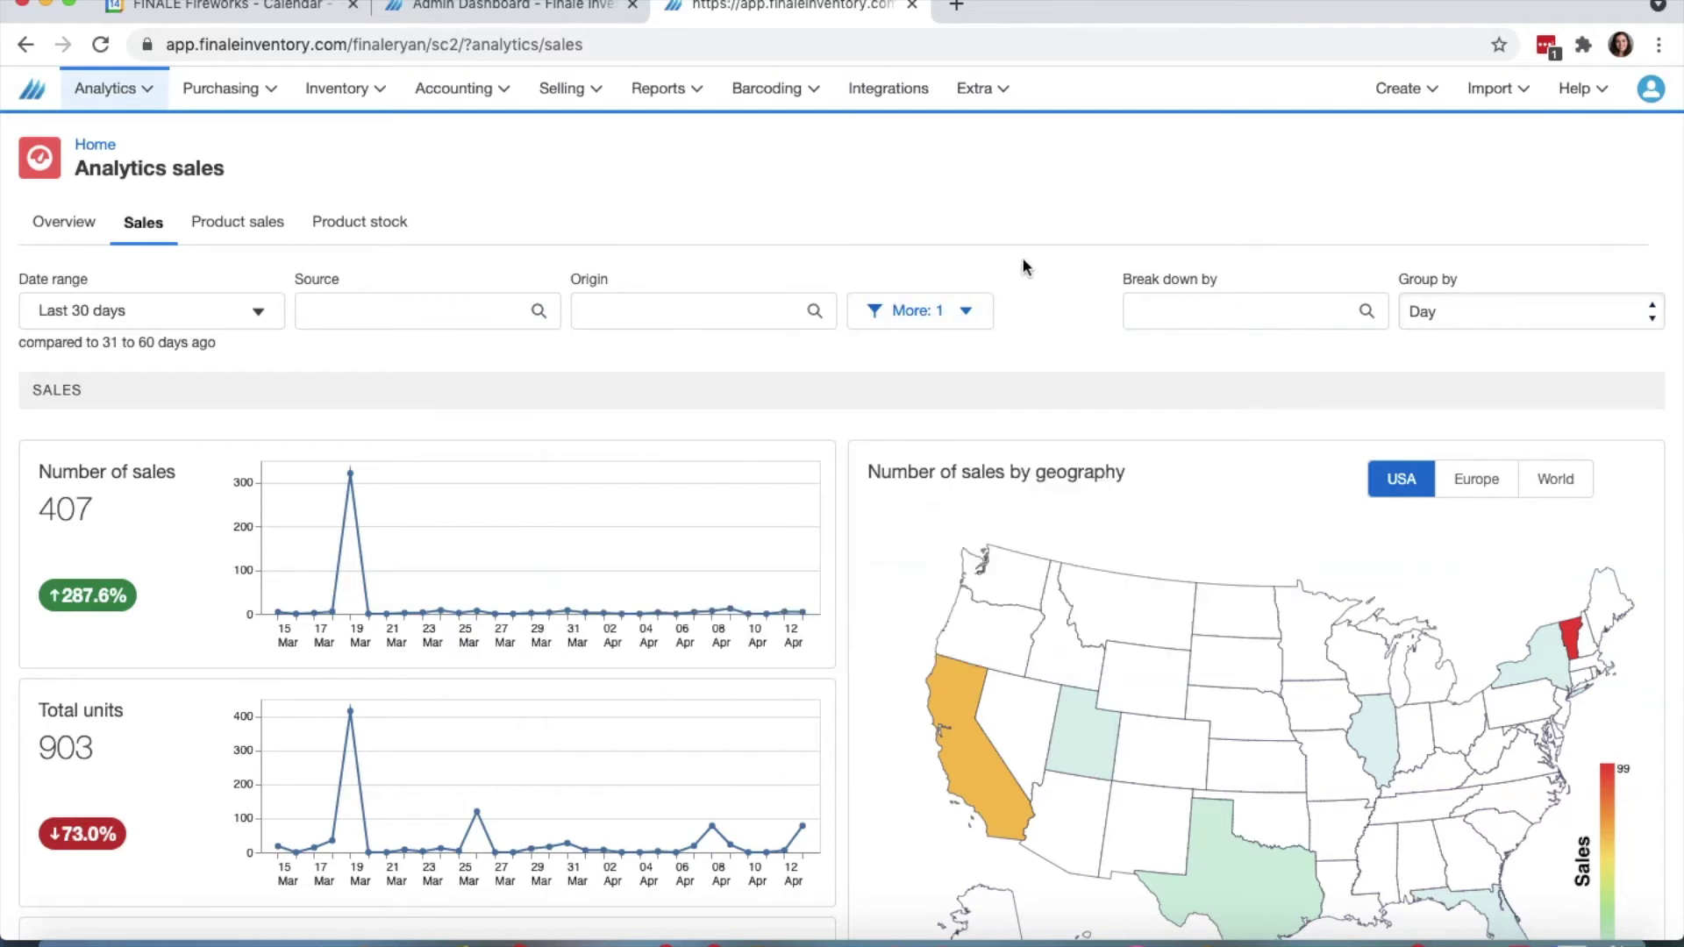
{"action": "scroll", "coordinate": [1023, 263], "scroll_direction": "down", "scroll_amount": 2}
{"action": "scroll", "coordinate": [956, 364], "scroll_direction": "down", "scroll_amount": 2}
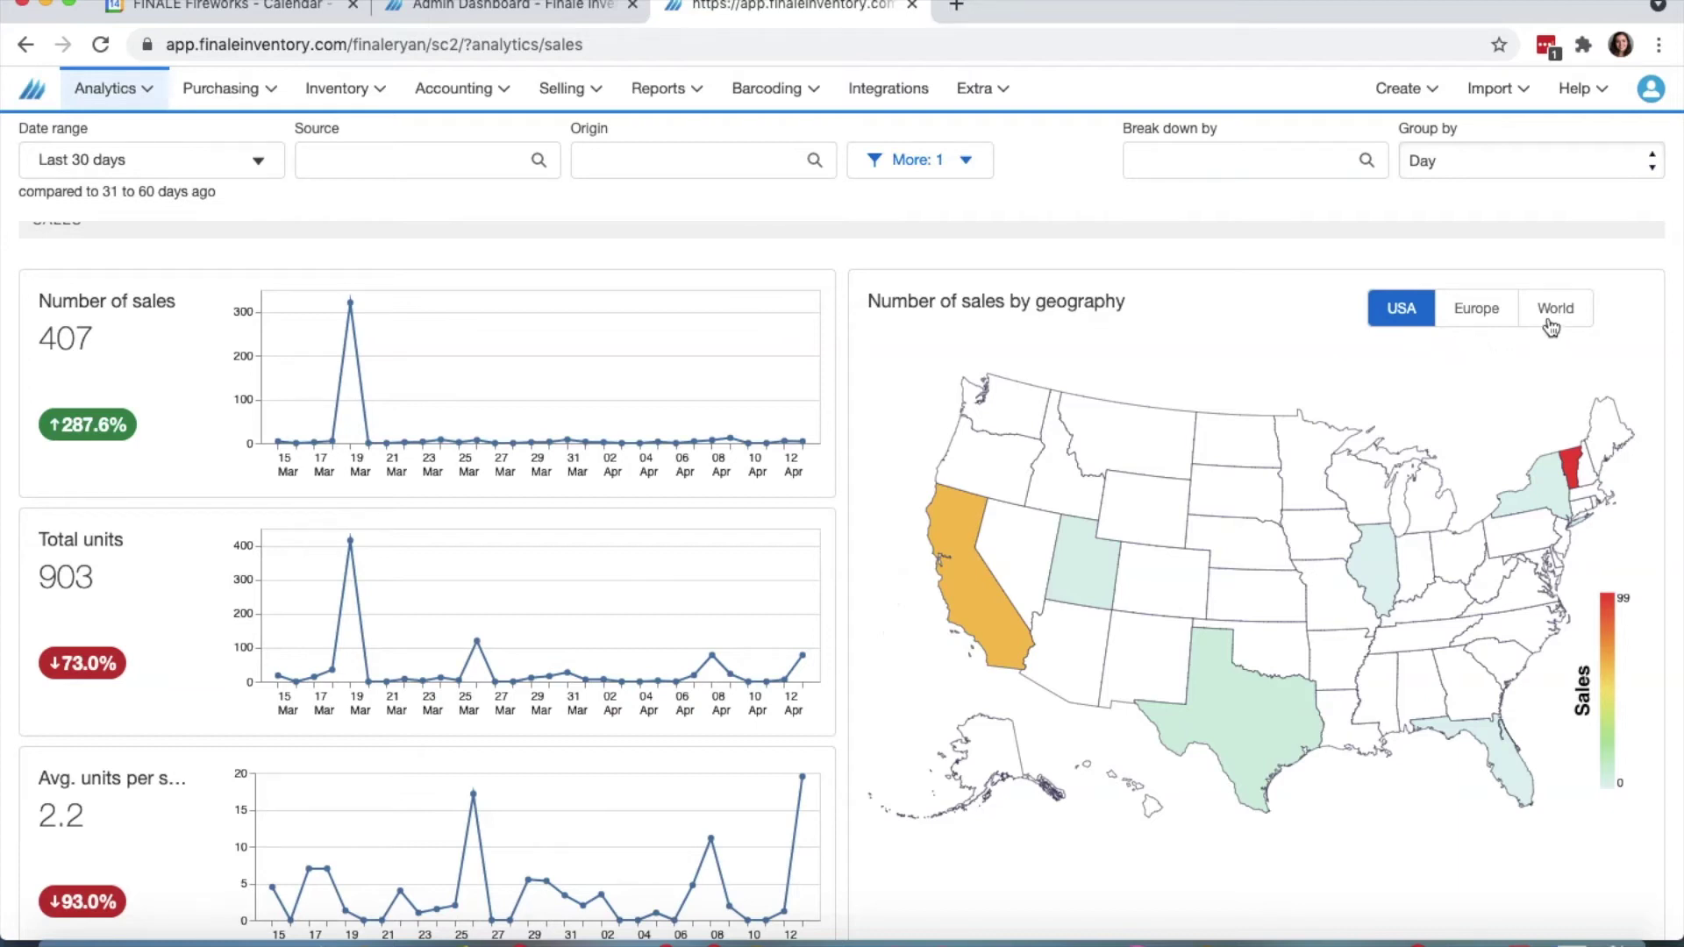
Switch the Number of sales by geography map to World, then browse the Financials charts
{"action": "left_click", "coordinate": [1551, 326]}
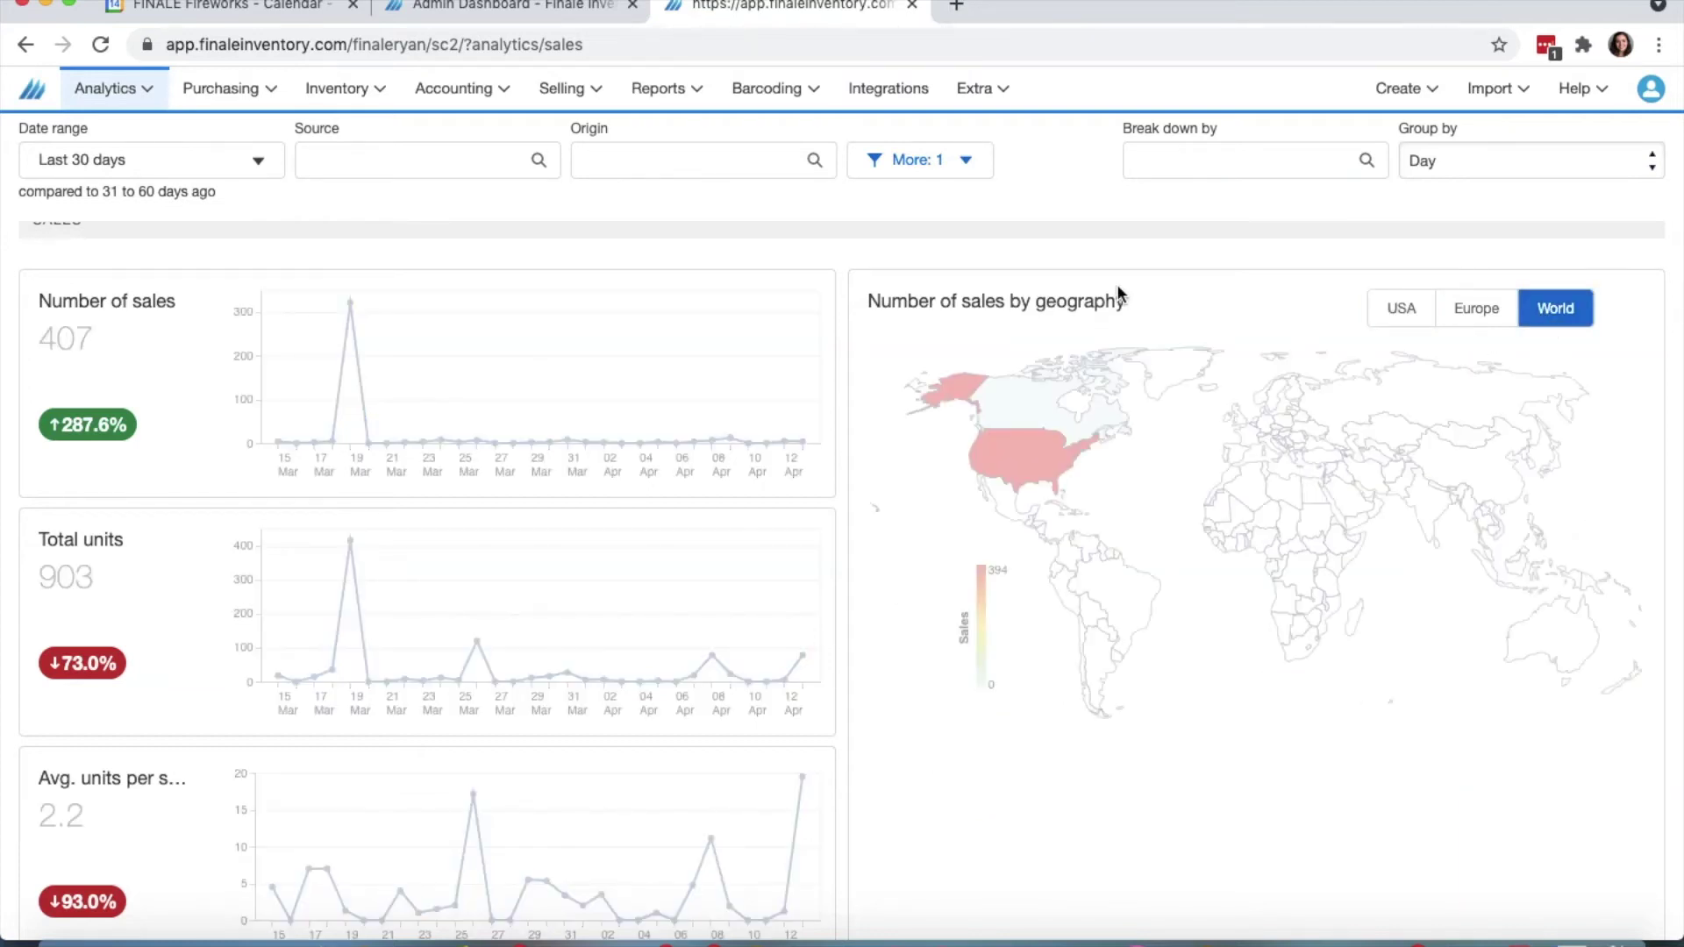
{"action": "scroll", "coordinate": [1121, 289], "scroll_direction": "down", "scroll_amount": 2}
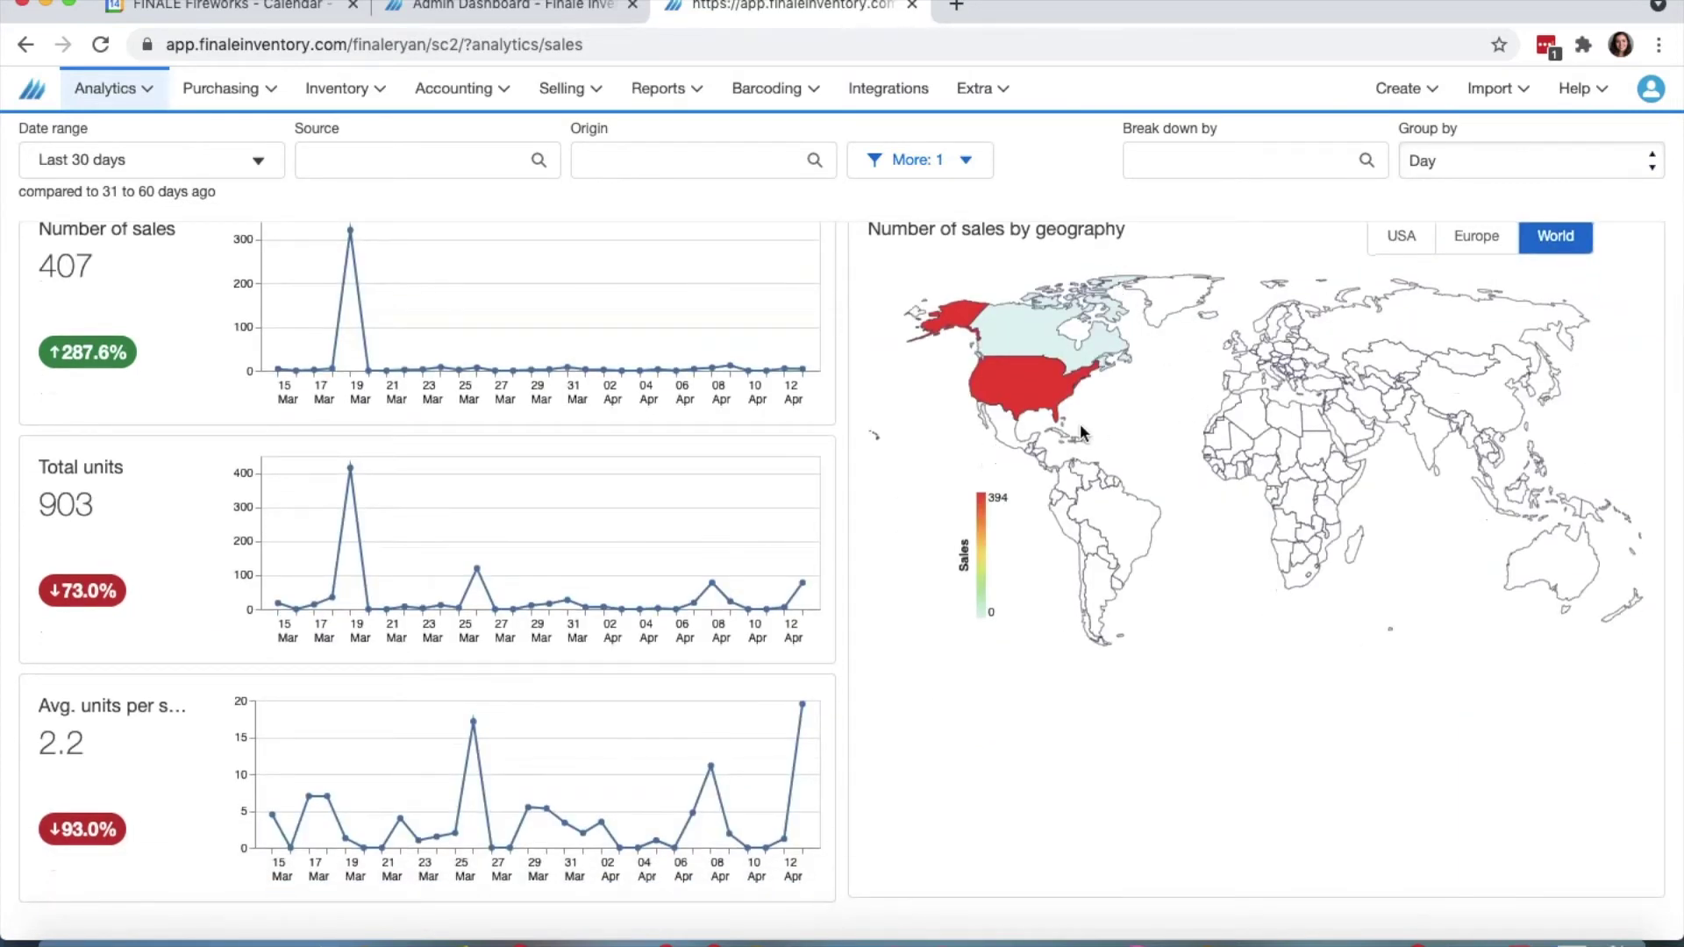
{"action": "mouse_move", "coordinate": [1035, 326]}
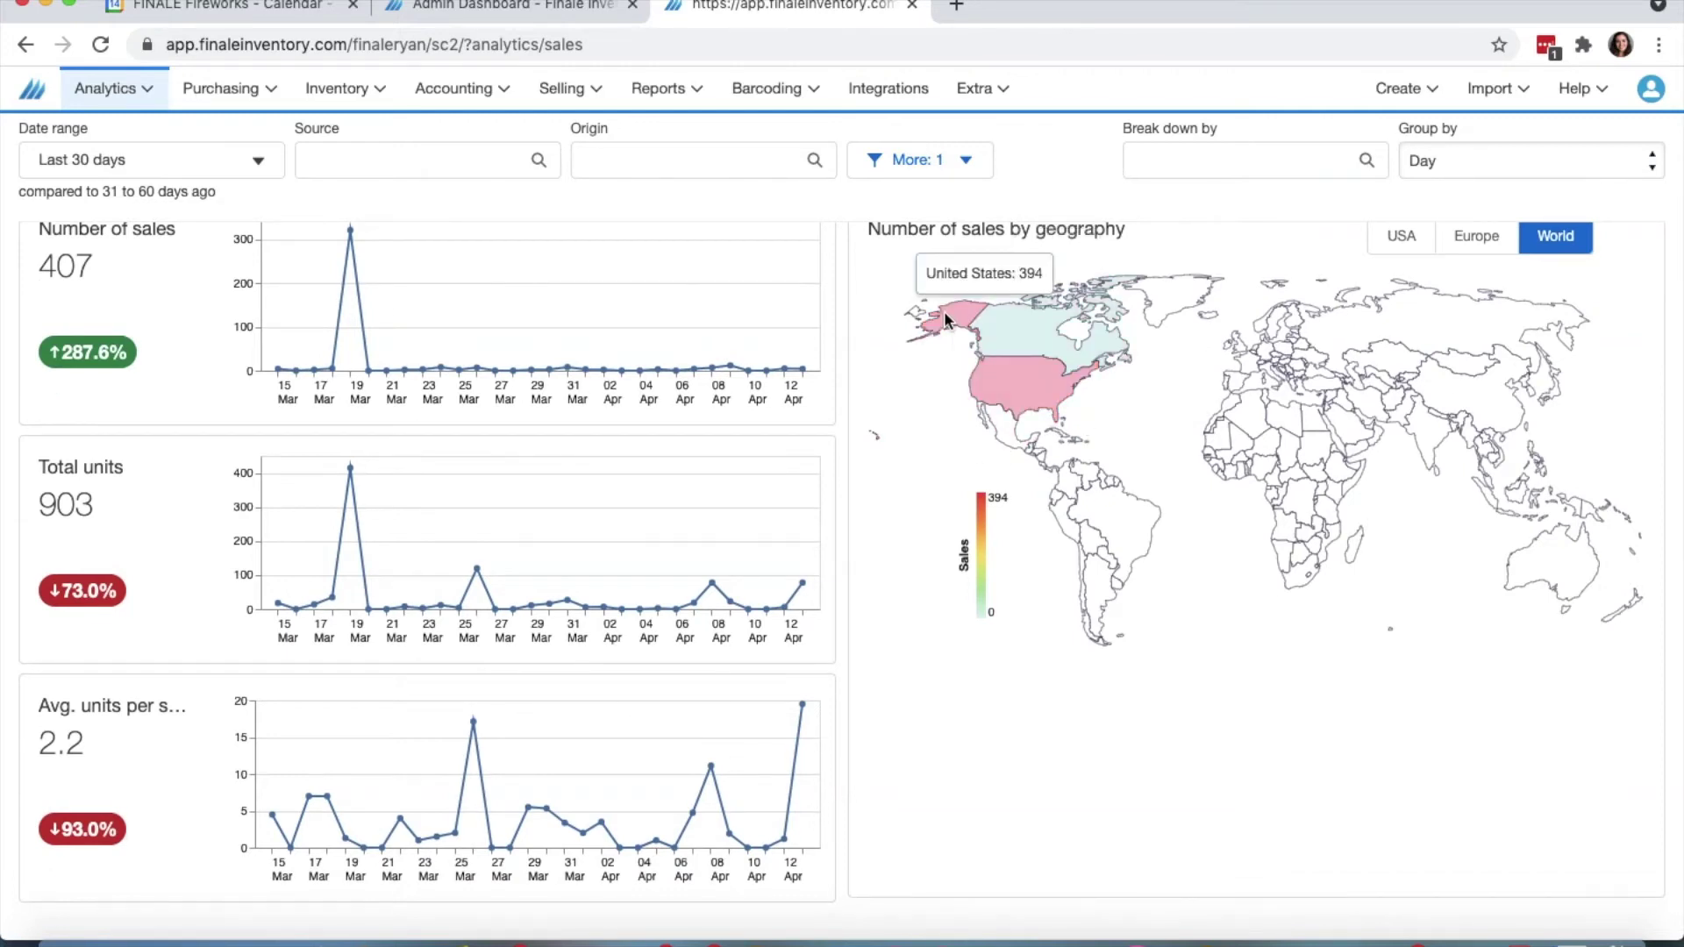
{"action": "scroll", "coordinate": [898, 520], "scroll_direction": "up", "scroll_amount": 2}
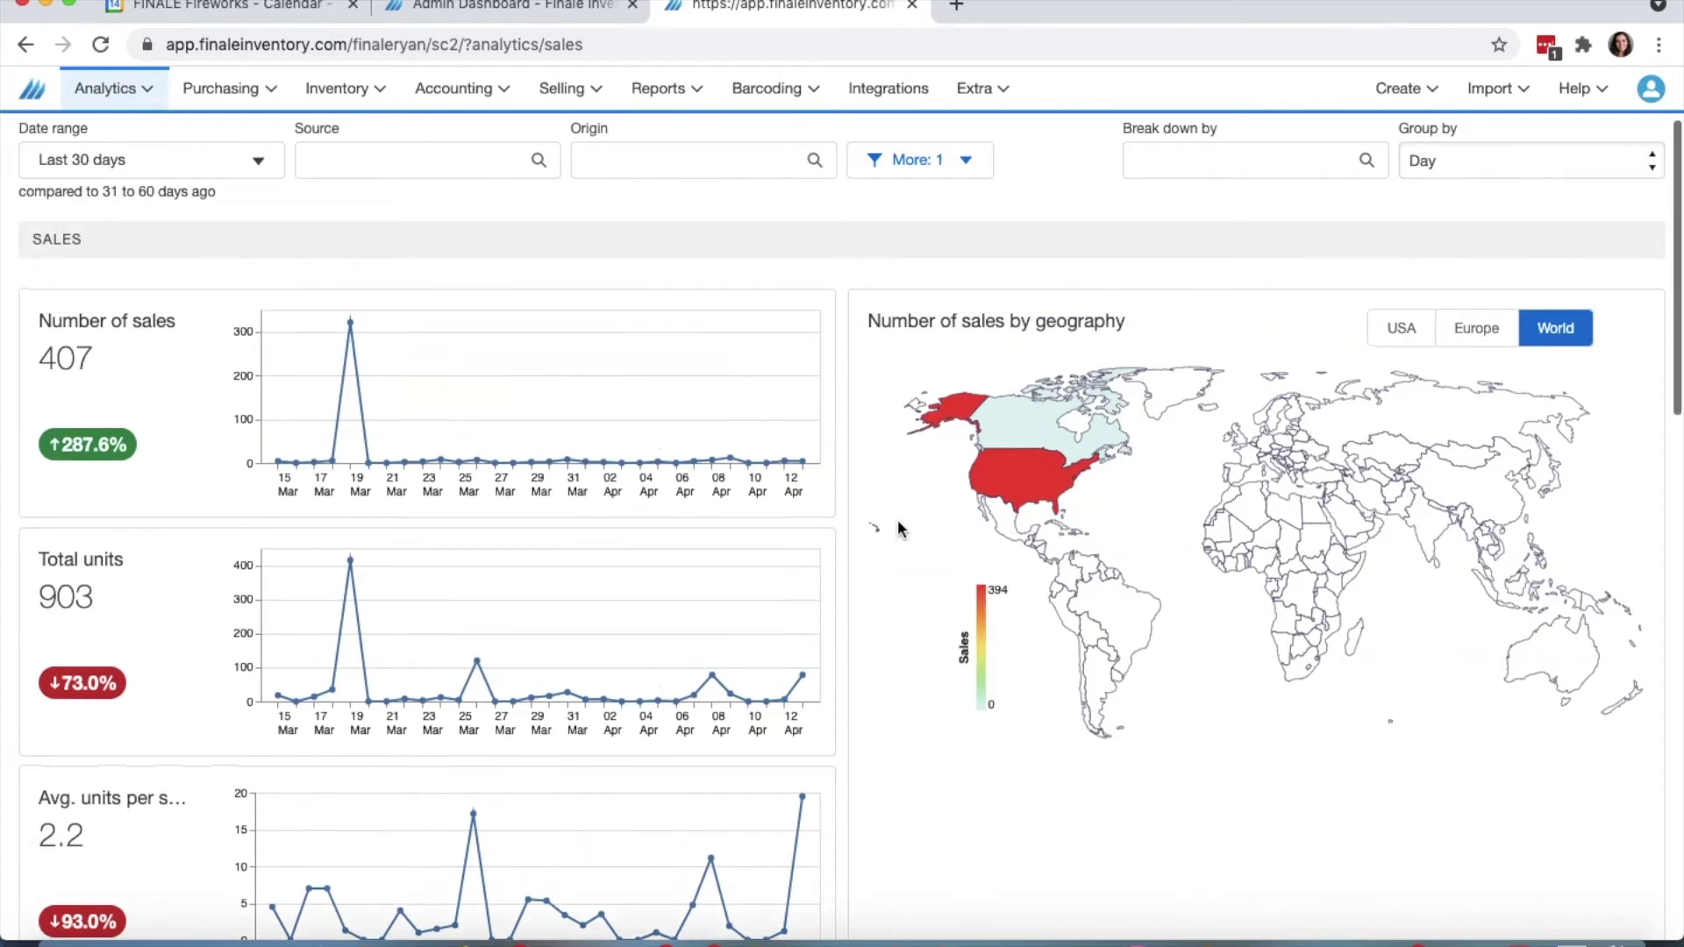
{"action": "scroll", "coordinate": [915, 625], "scroll_direction": "down", "scroll_amount": 3}
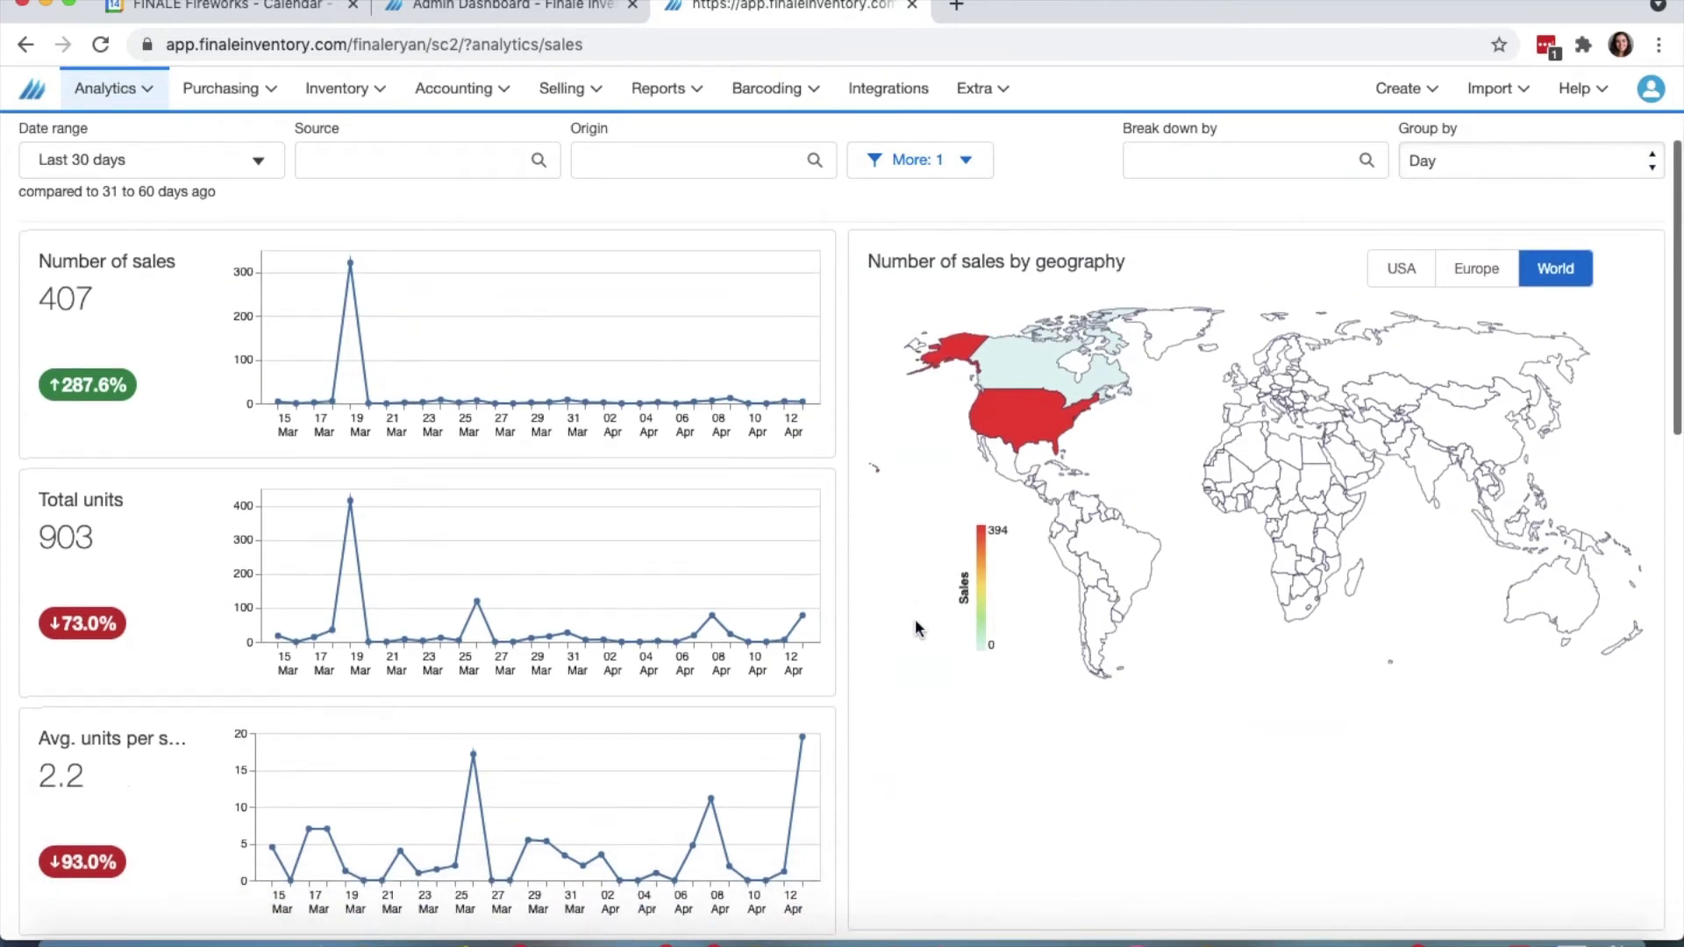
{"action": "scroll", "coordinate": [915, 627], "scroll_direction": "down", "scroll_amount": 10}
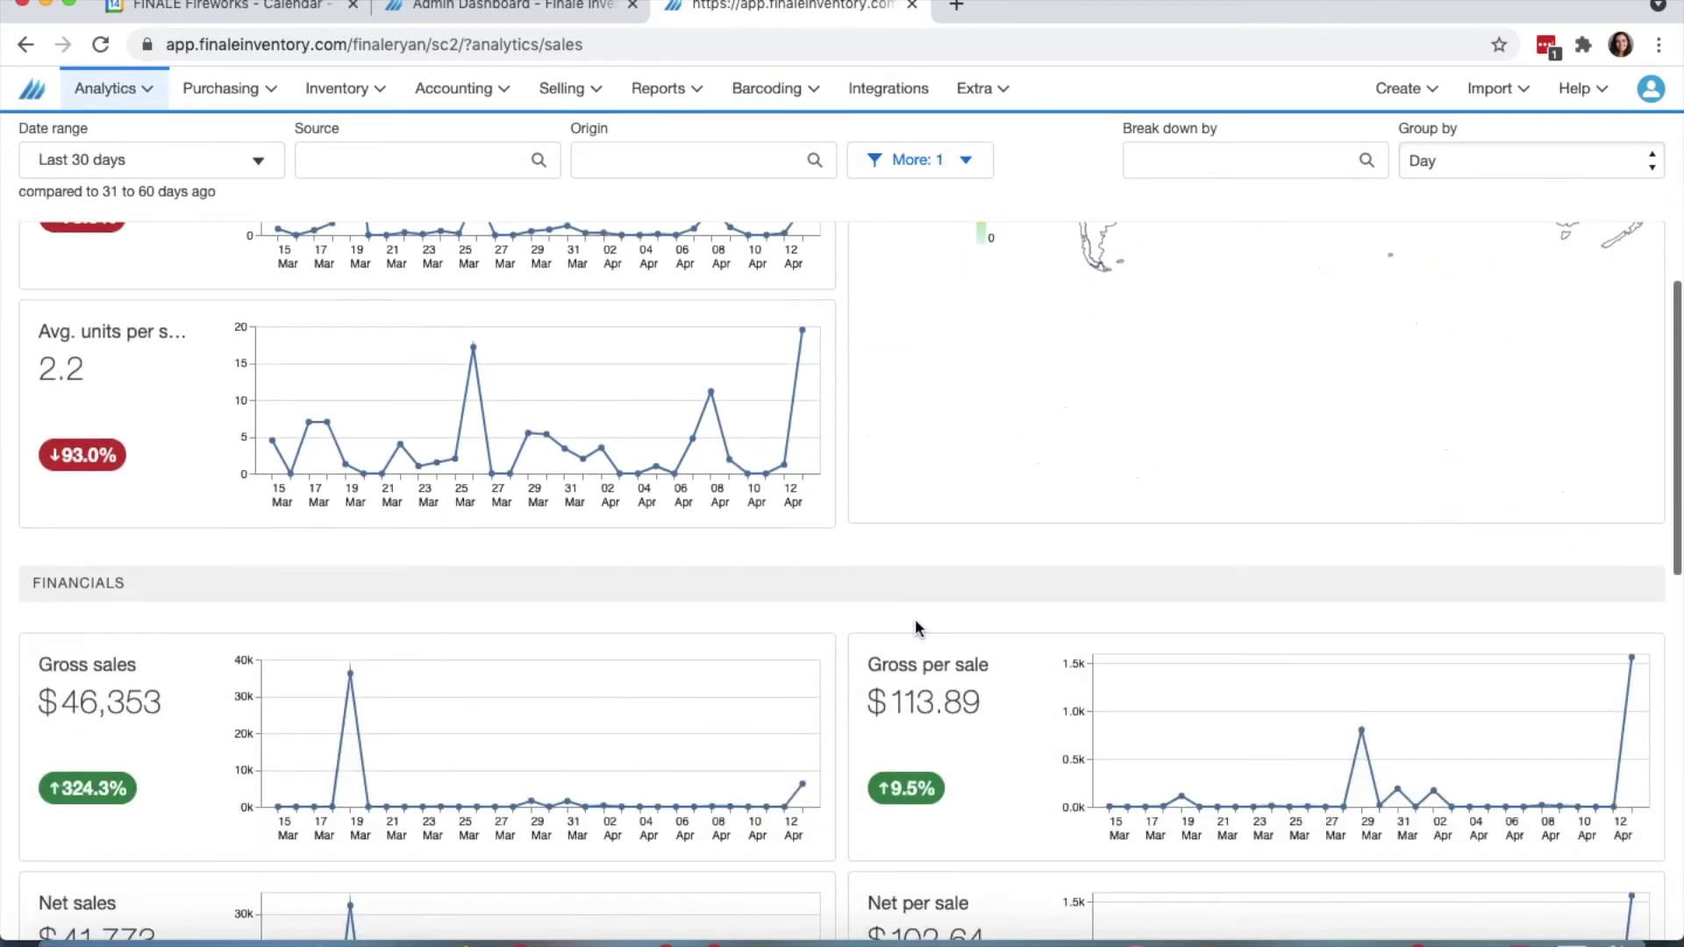
{"action": "scroll", "coordinate": [864, 653], "scroll_direction": "down", "scroll_amount": 7}
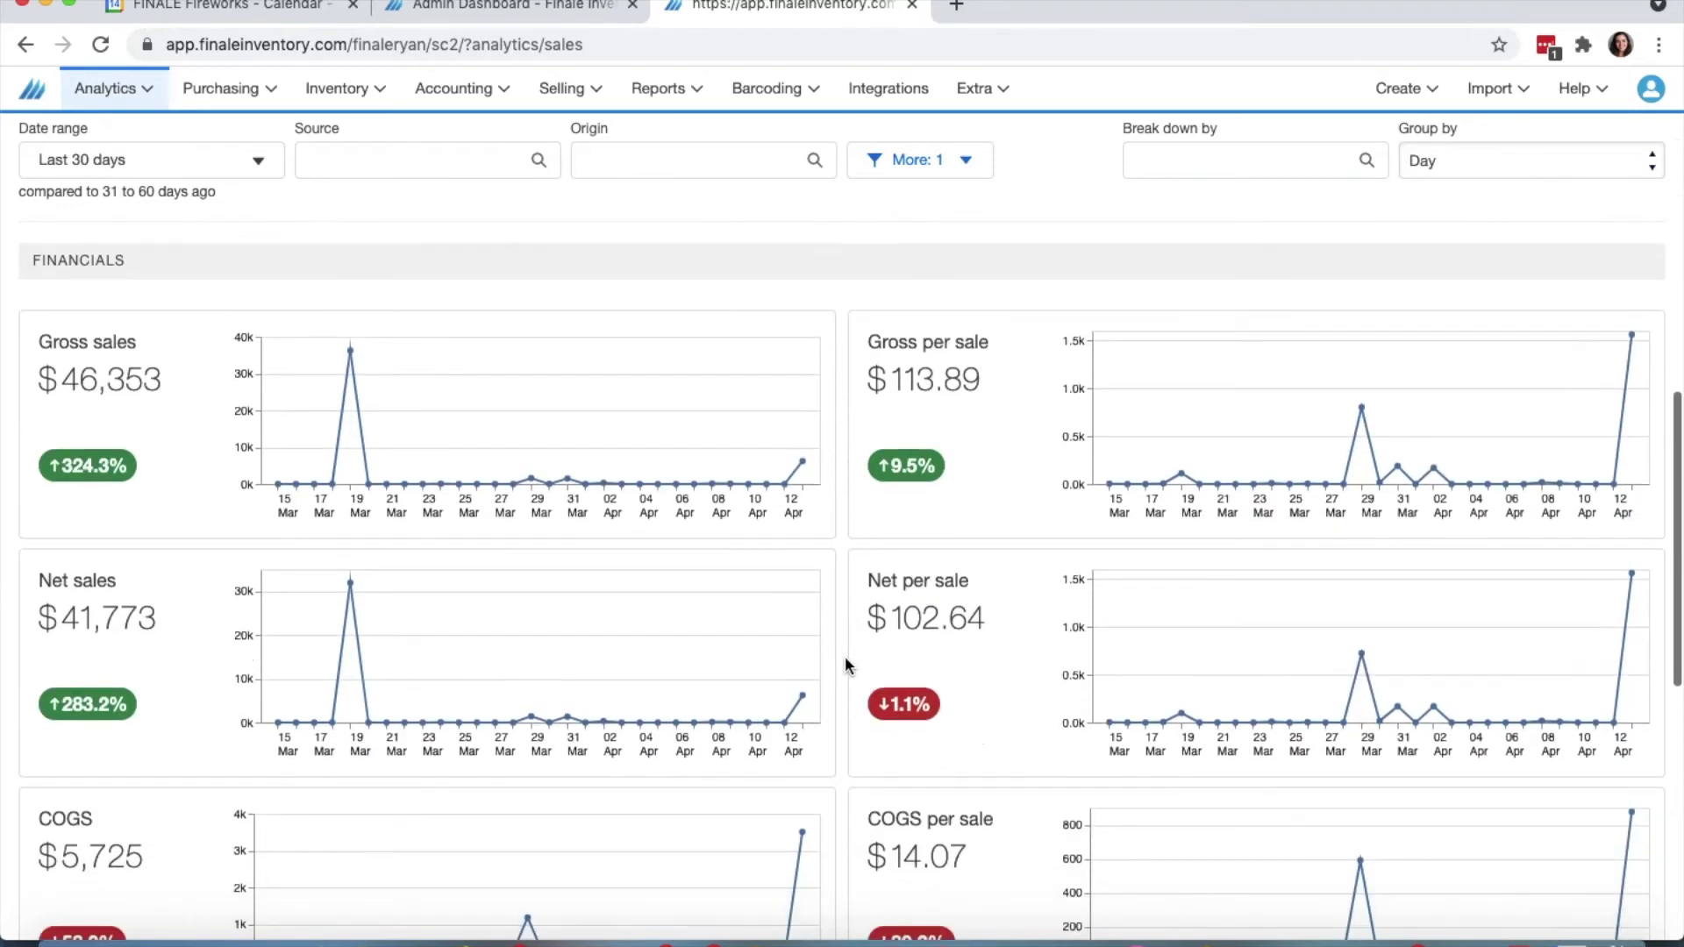
{"action": "scroll", "coordinate": [848, 664], "scroll_direction": "down", "scroll_amount": 10}
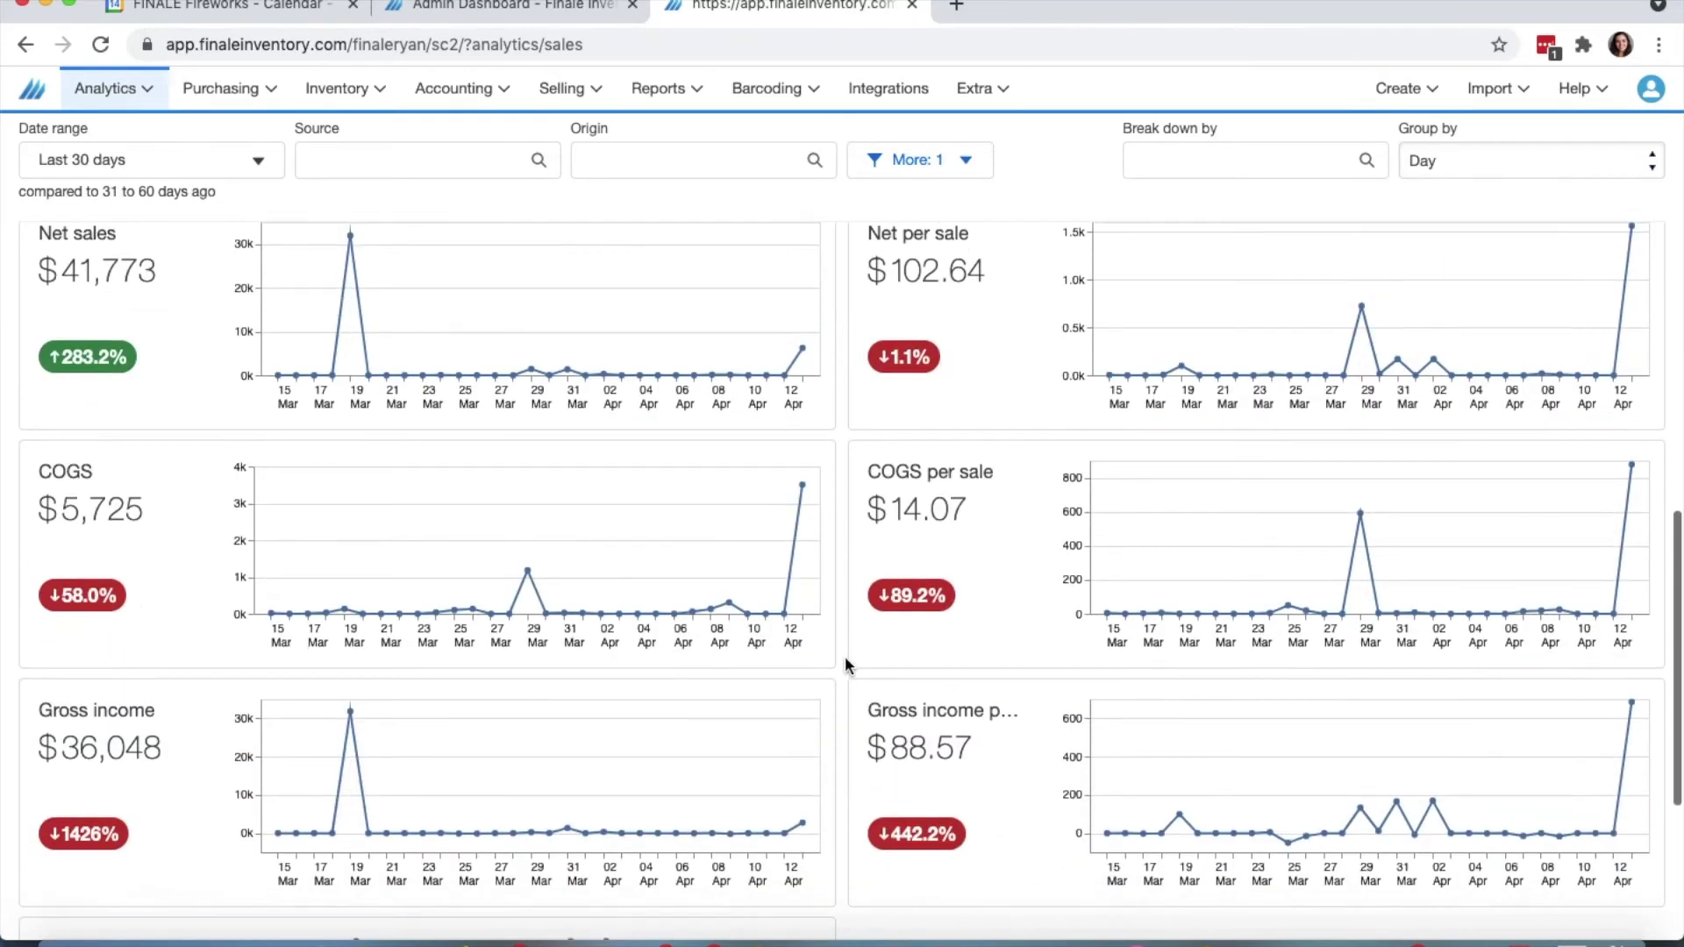
{"action": "scroll", "coordinate": [848, 665], "scroll_direction": "down", "scroll_amount": 5}
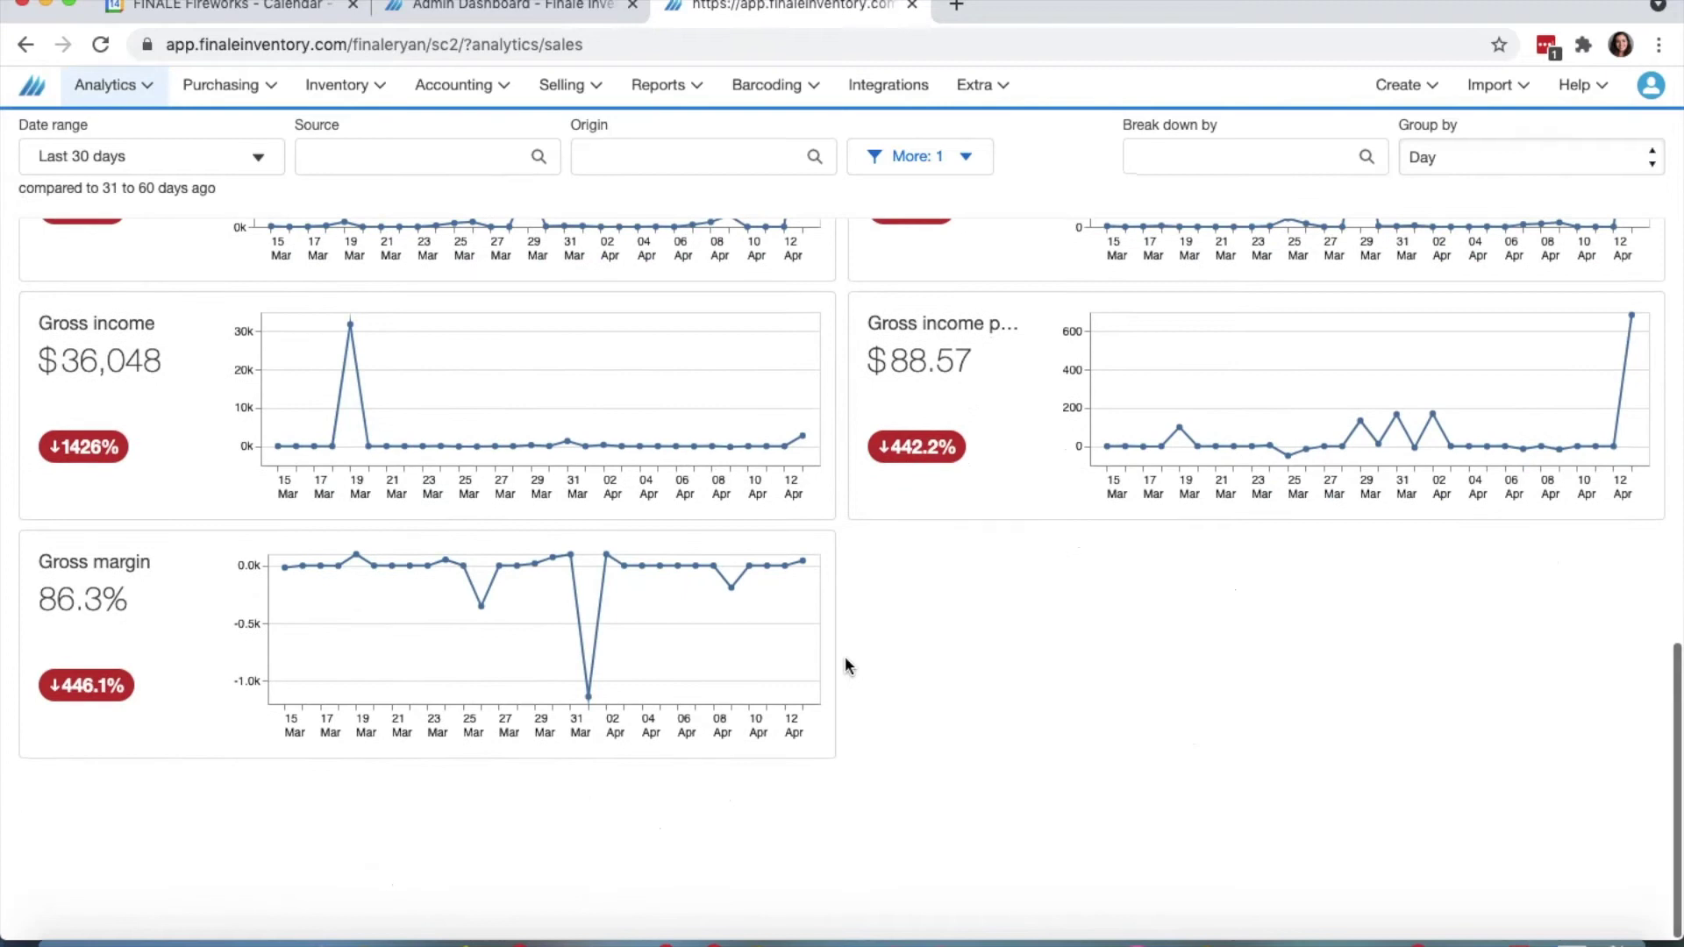
Set the sales Date range to Last month (March 2021), grouped by Week (Sun-Sat)
{"action": "scroll", "coordinate": [845, 665], "scroll_direction": "up", "scroll_amount": 8}
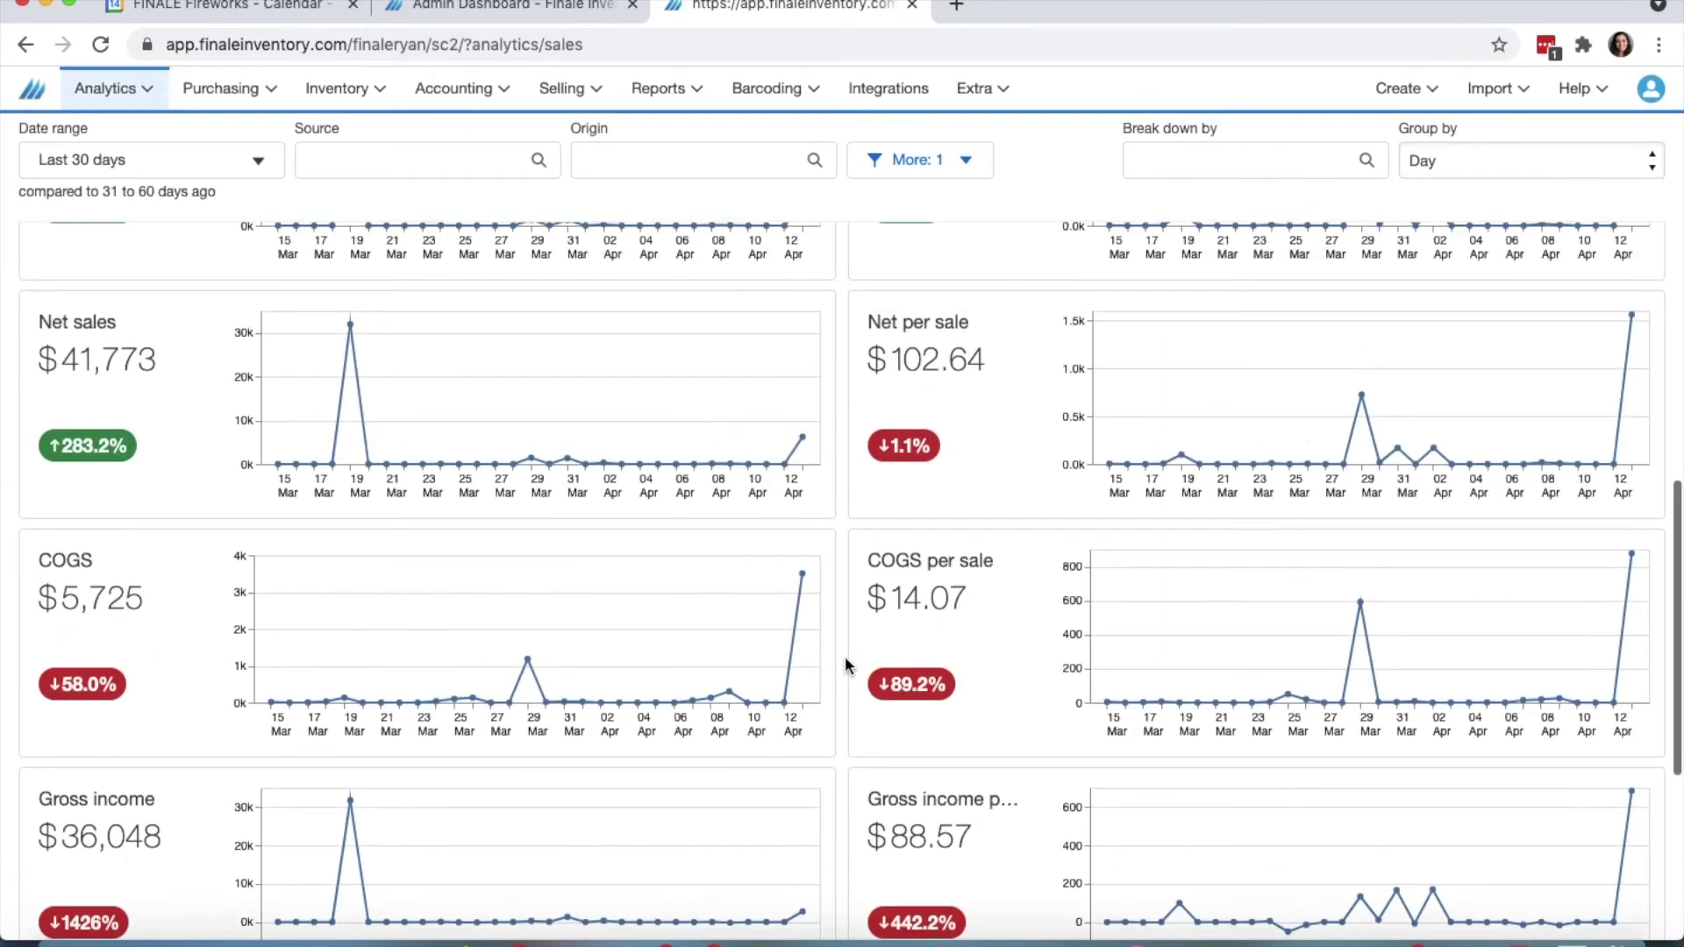
{"action": "left_click", "coordinate": [259, 163]}
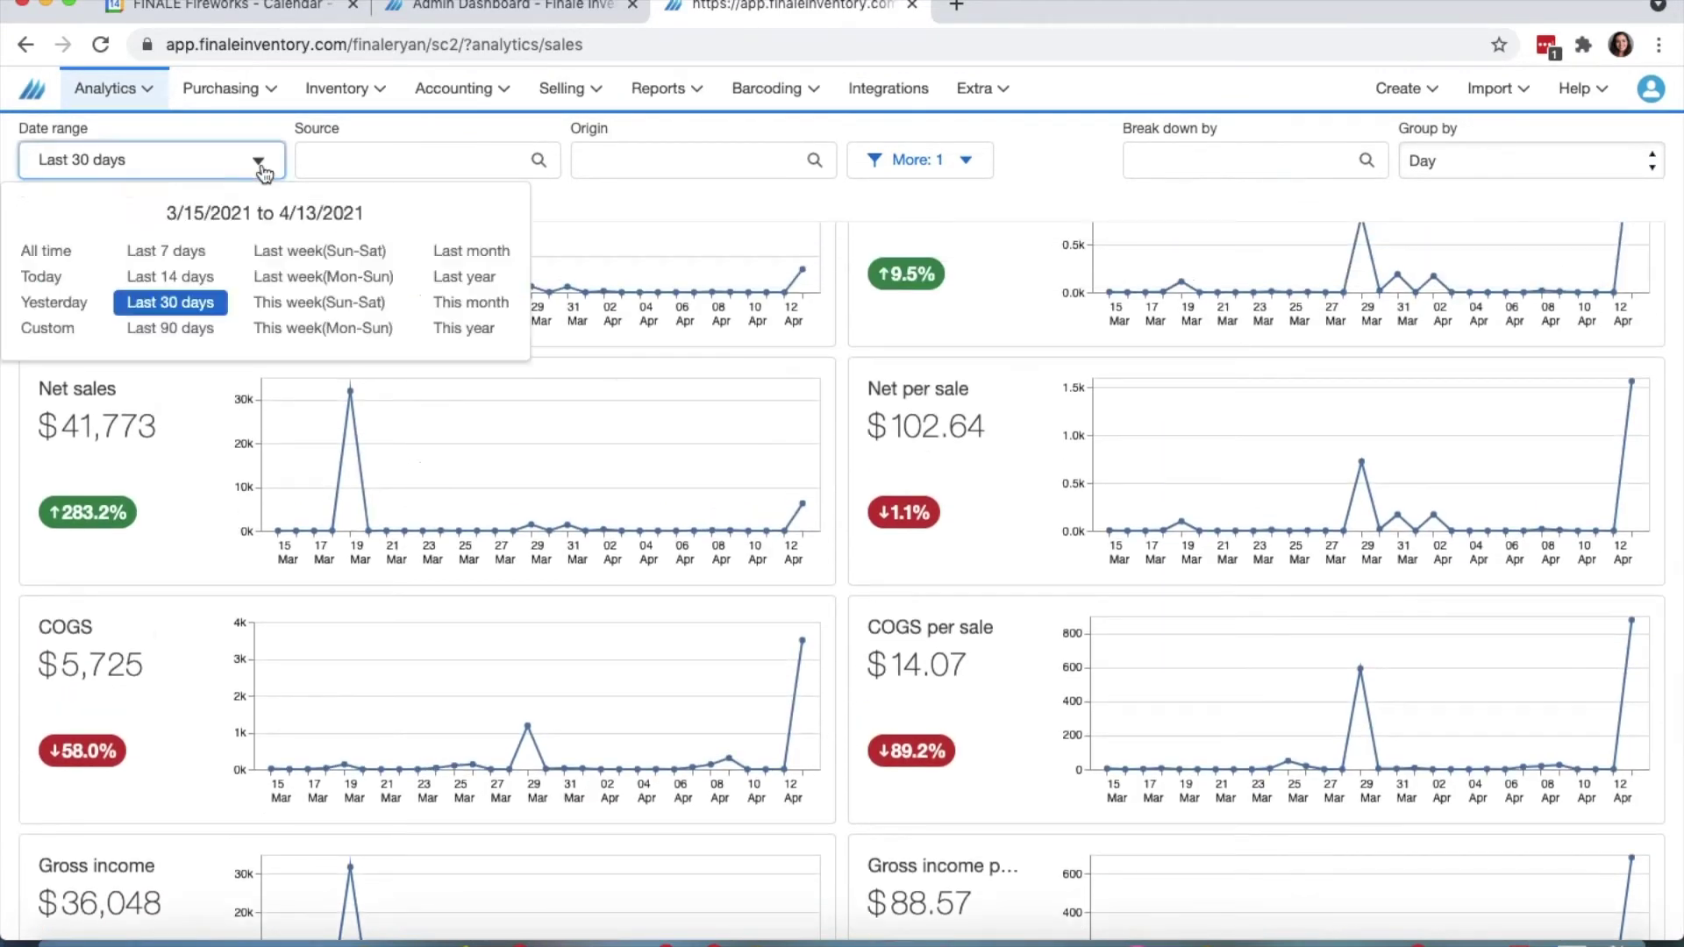
{"action": "left_click", "coordinate": [481, 252]}
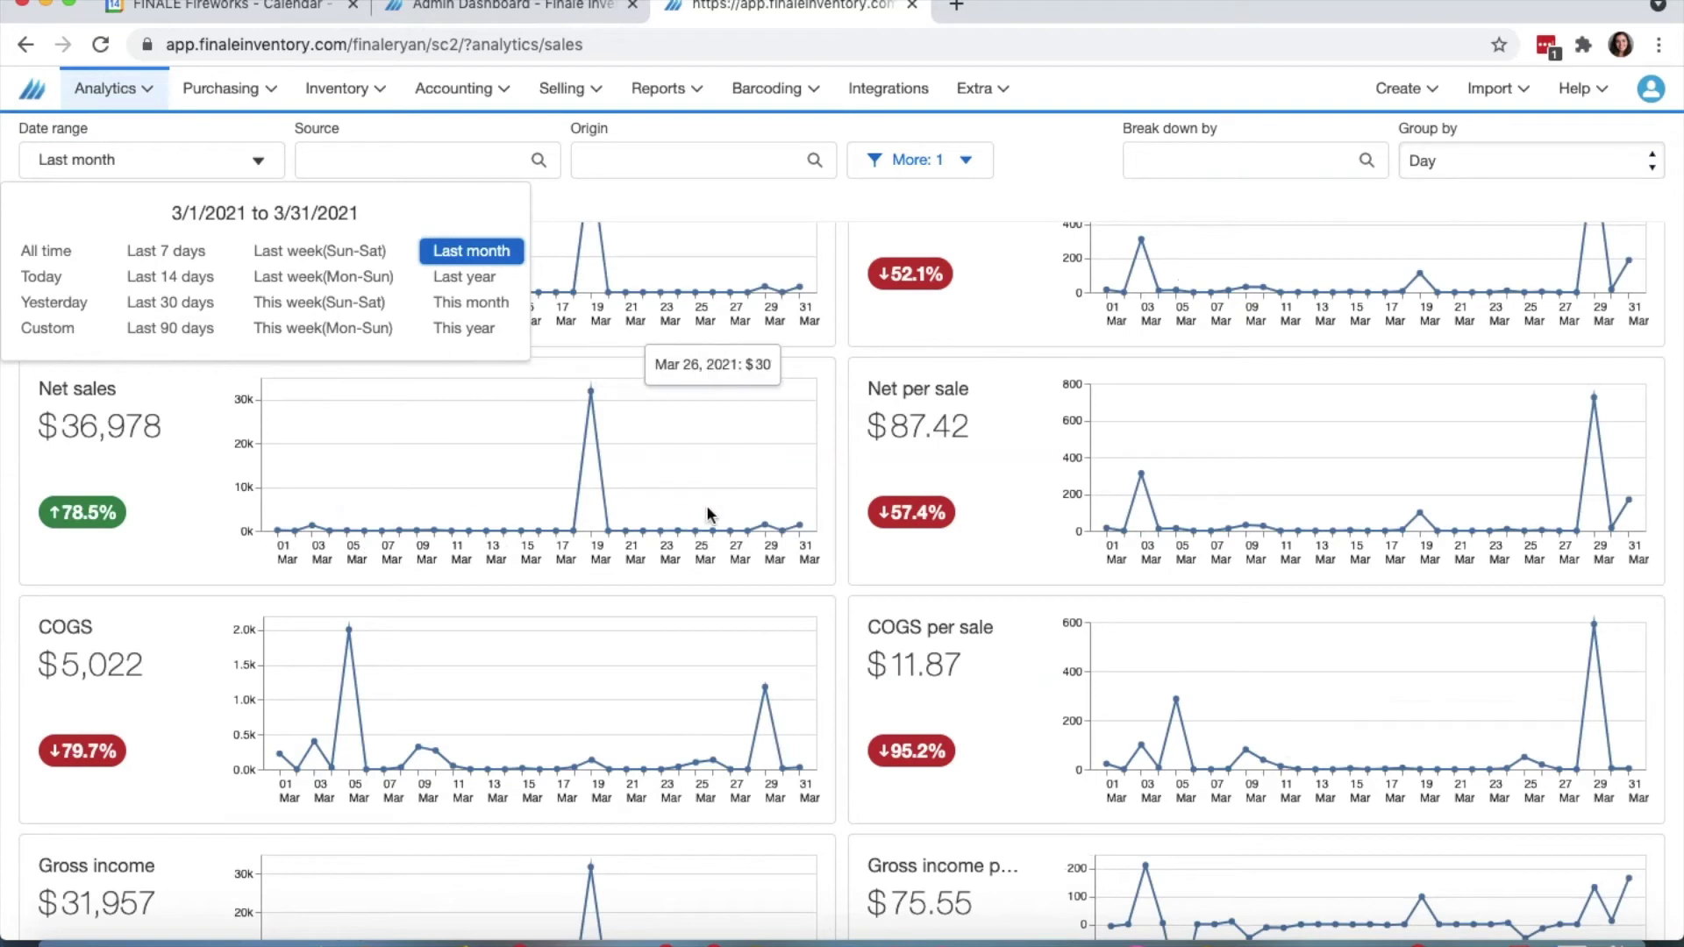
{"action": "left_click", "coordinate": [1491, 161]}
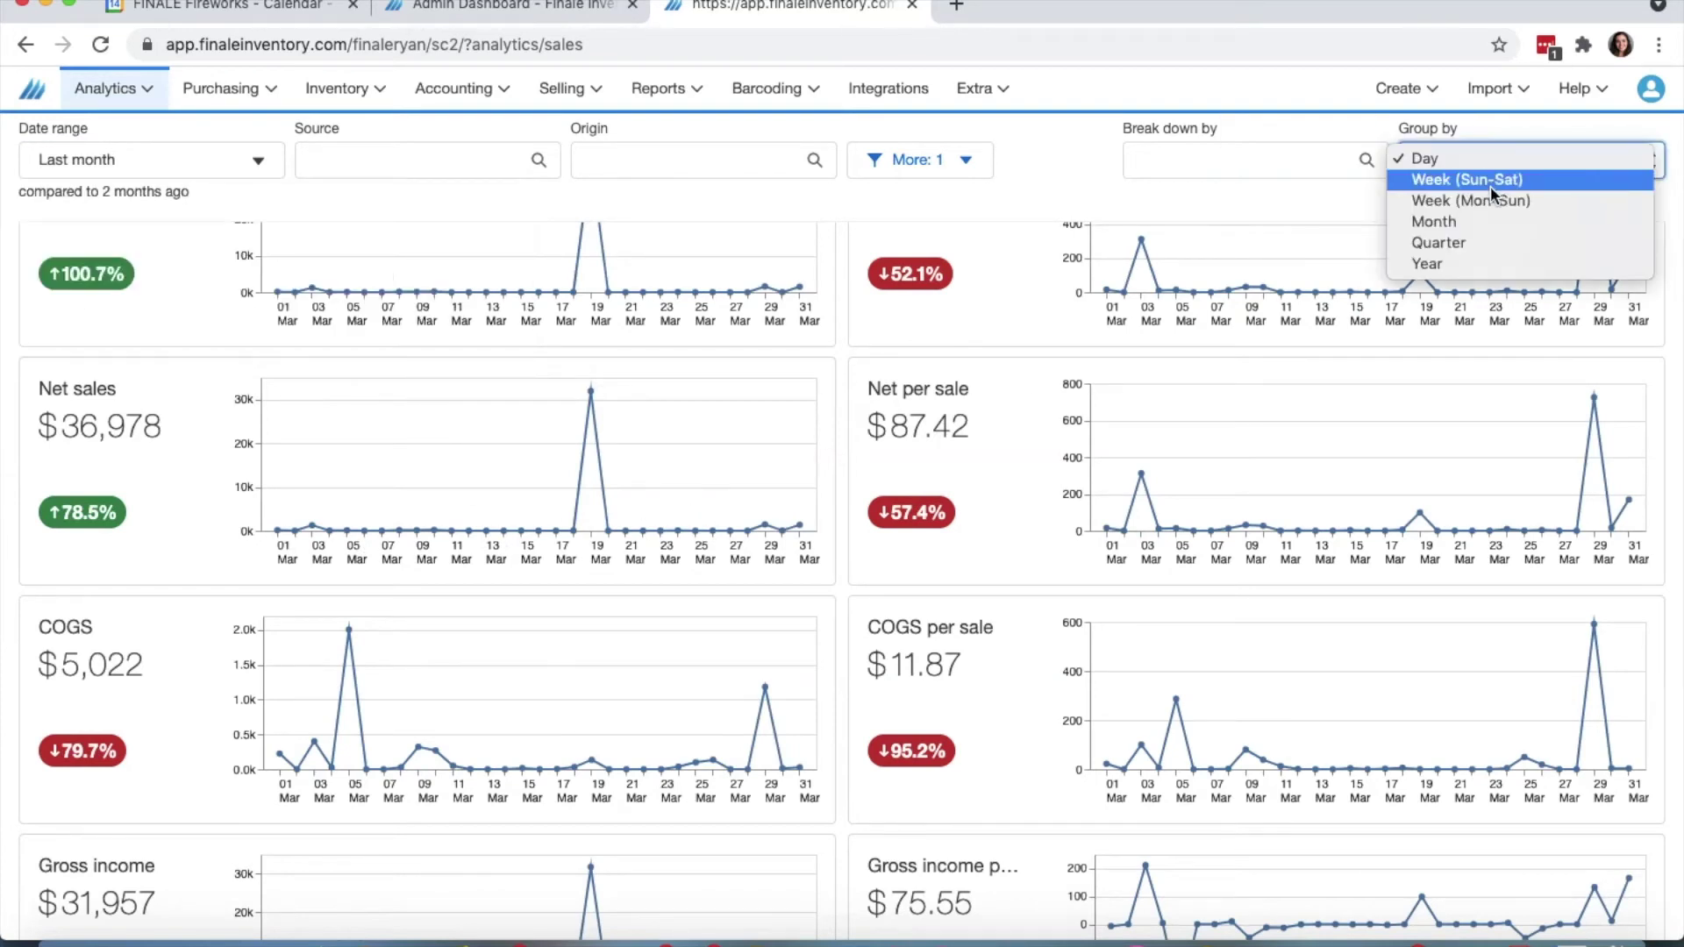
{"action": "left_click", "coordinate": [1153, 358]}
{"action": "key", "text": "Down"}
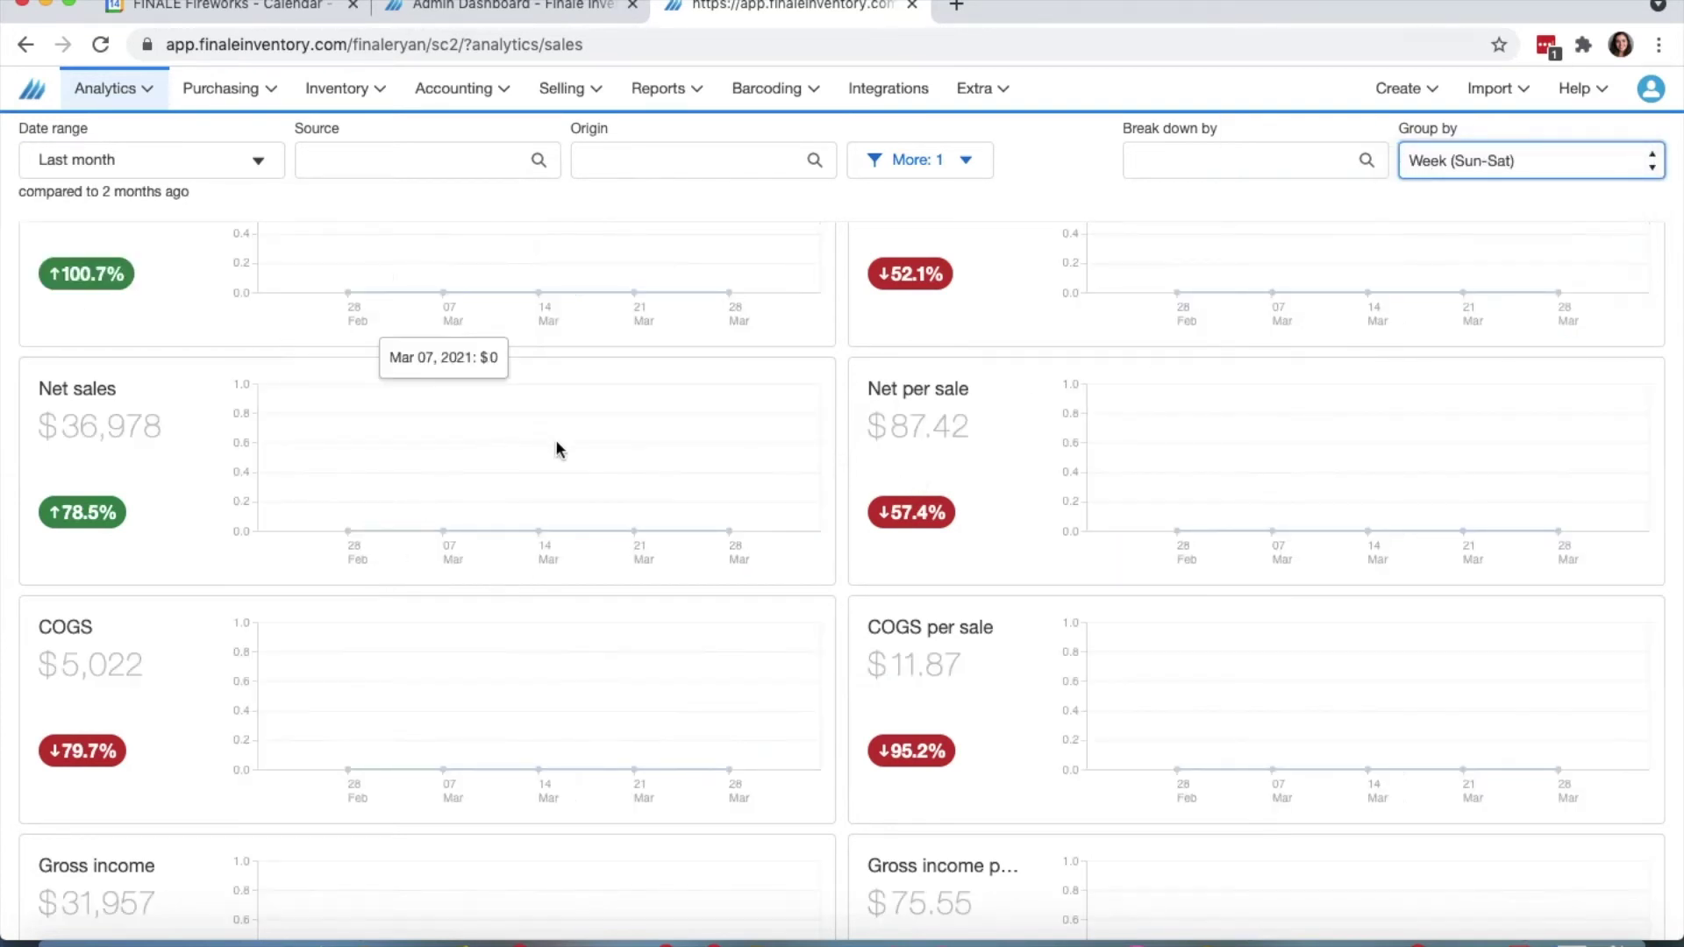
{"action": "scroll", "coordinate": [786, 510], "scroll_direction": "up", "scroll_amount": 7}
{"action": "scroll", "coordinate": [786, 516], "scroll_direction": "up", "scroll_amount": 6}
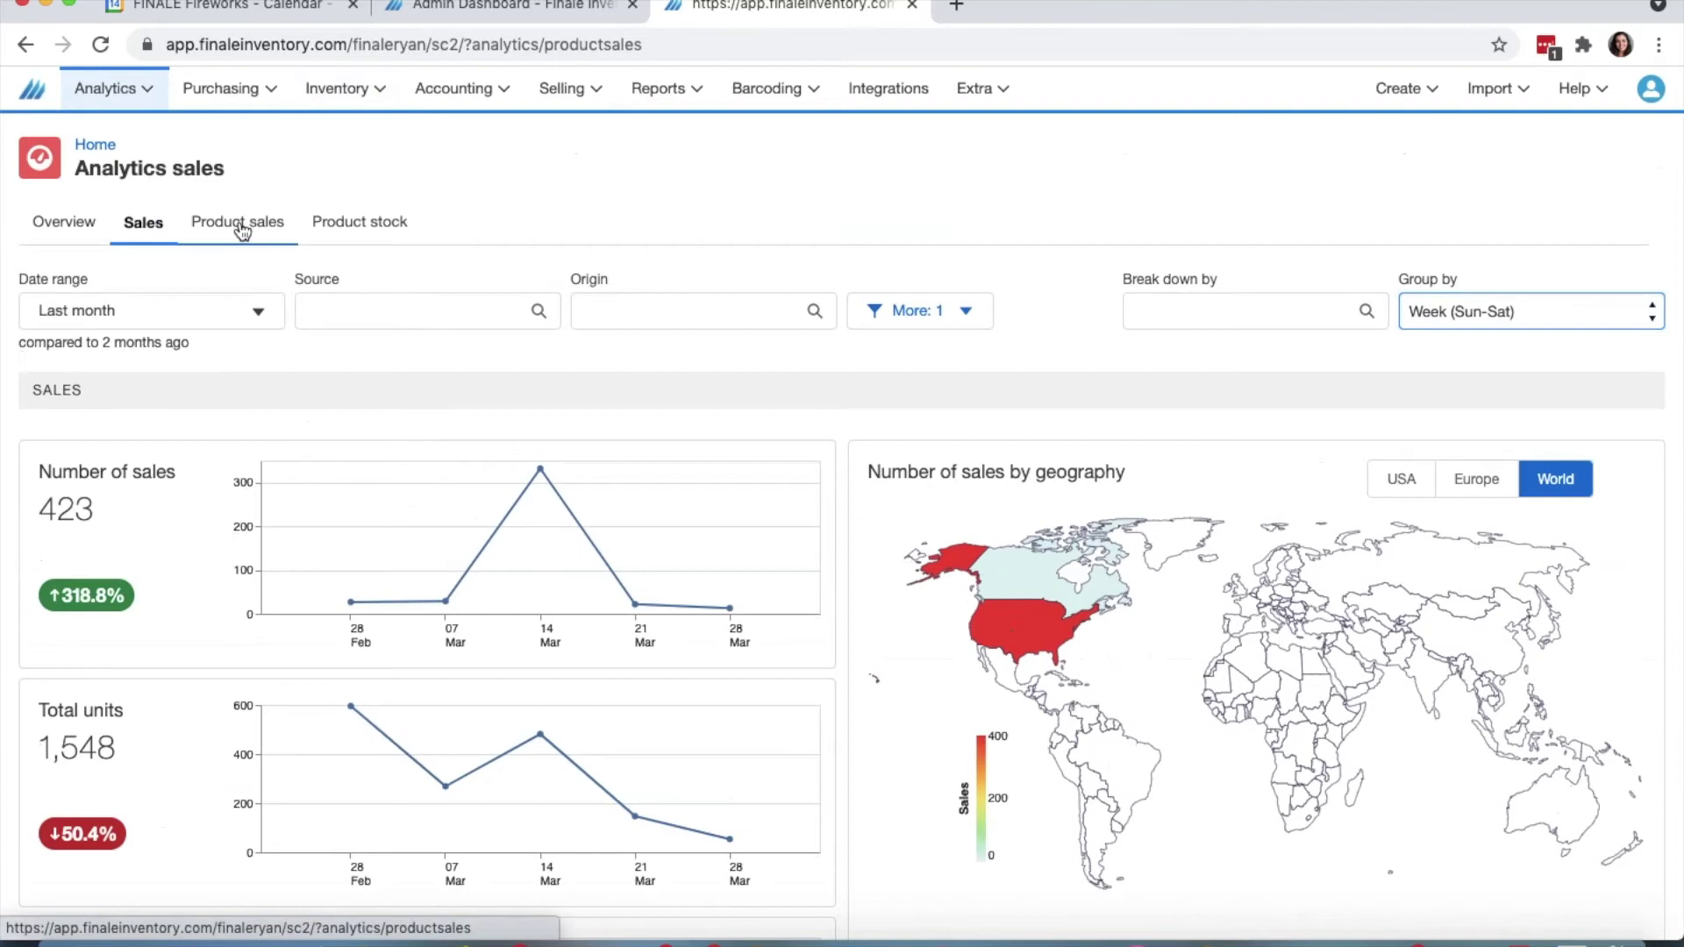
Open Product sales and scroll through the top and bottom products by units sold tables
{"action": "left_click", "coordinate": [239, 224]}
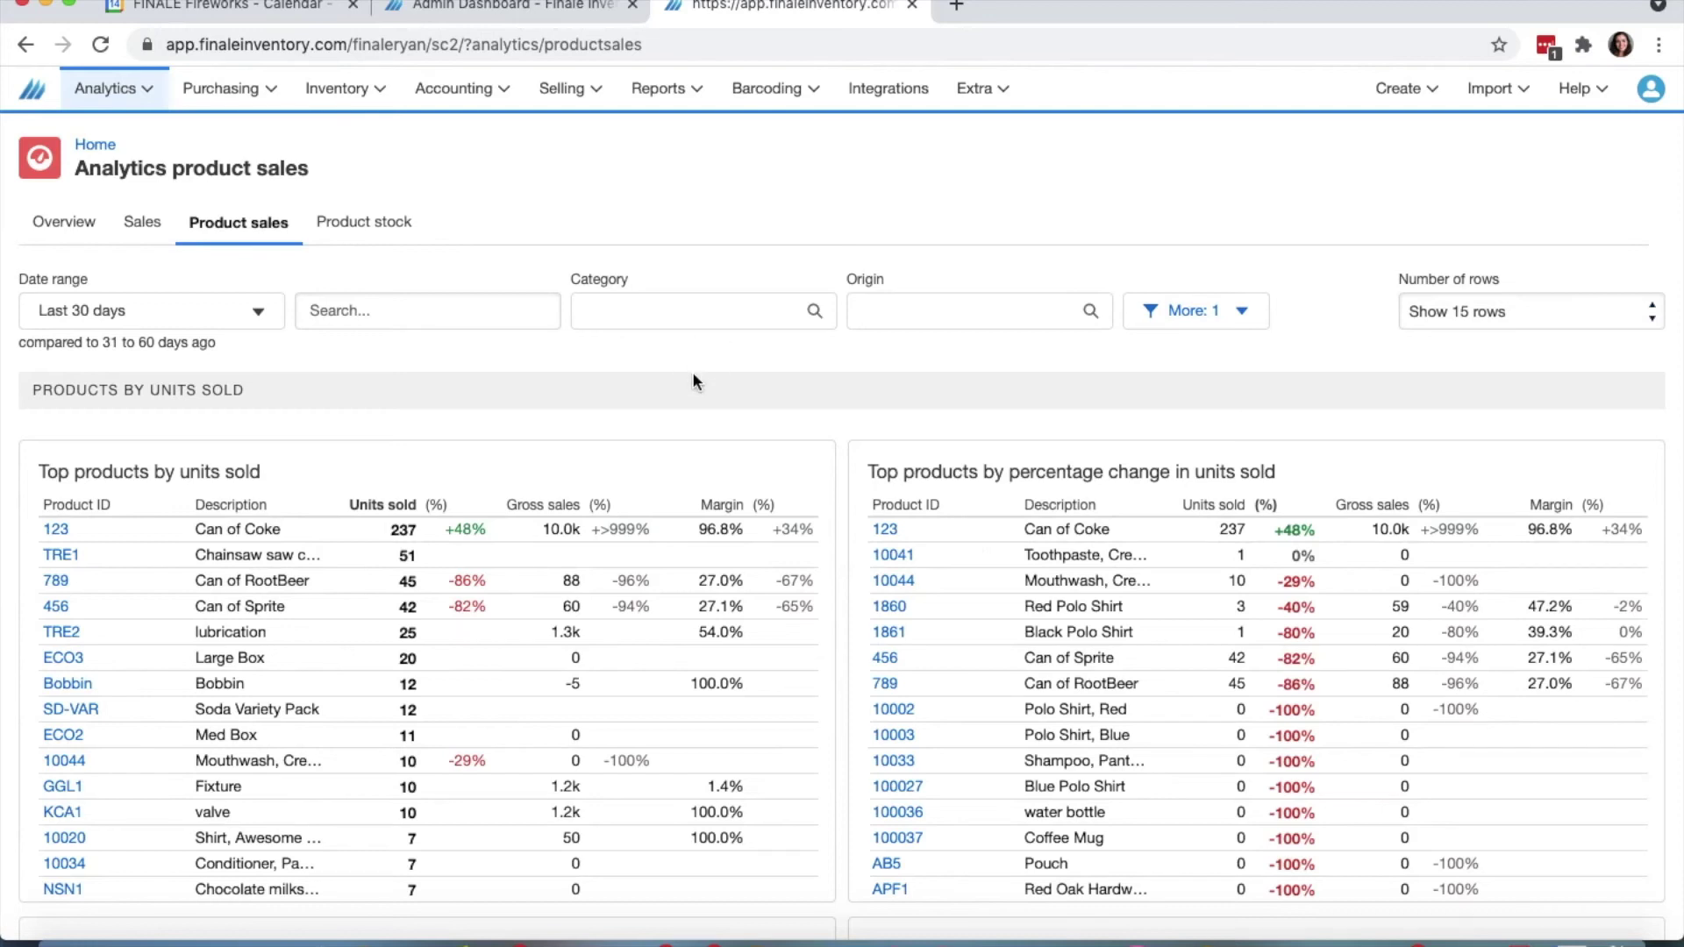
{"action": "scroll", "coordinate": [929, 375], "scroll_direction": "down", "scroll_amount": 1}
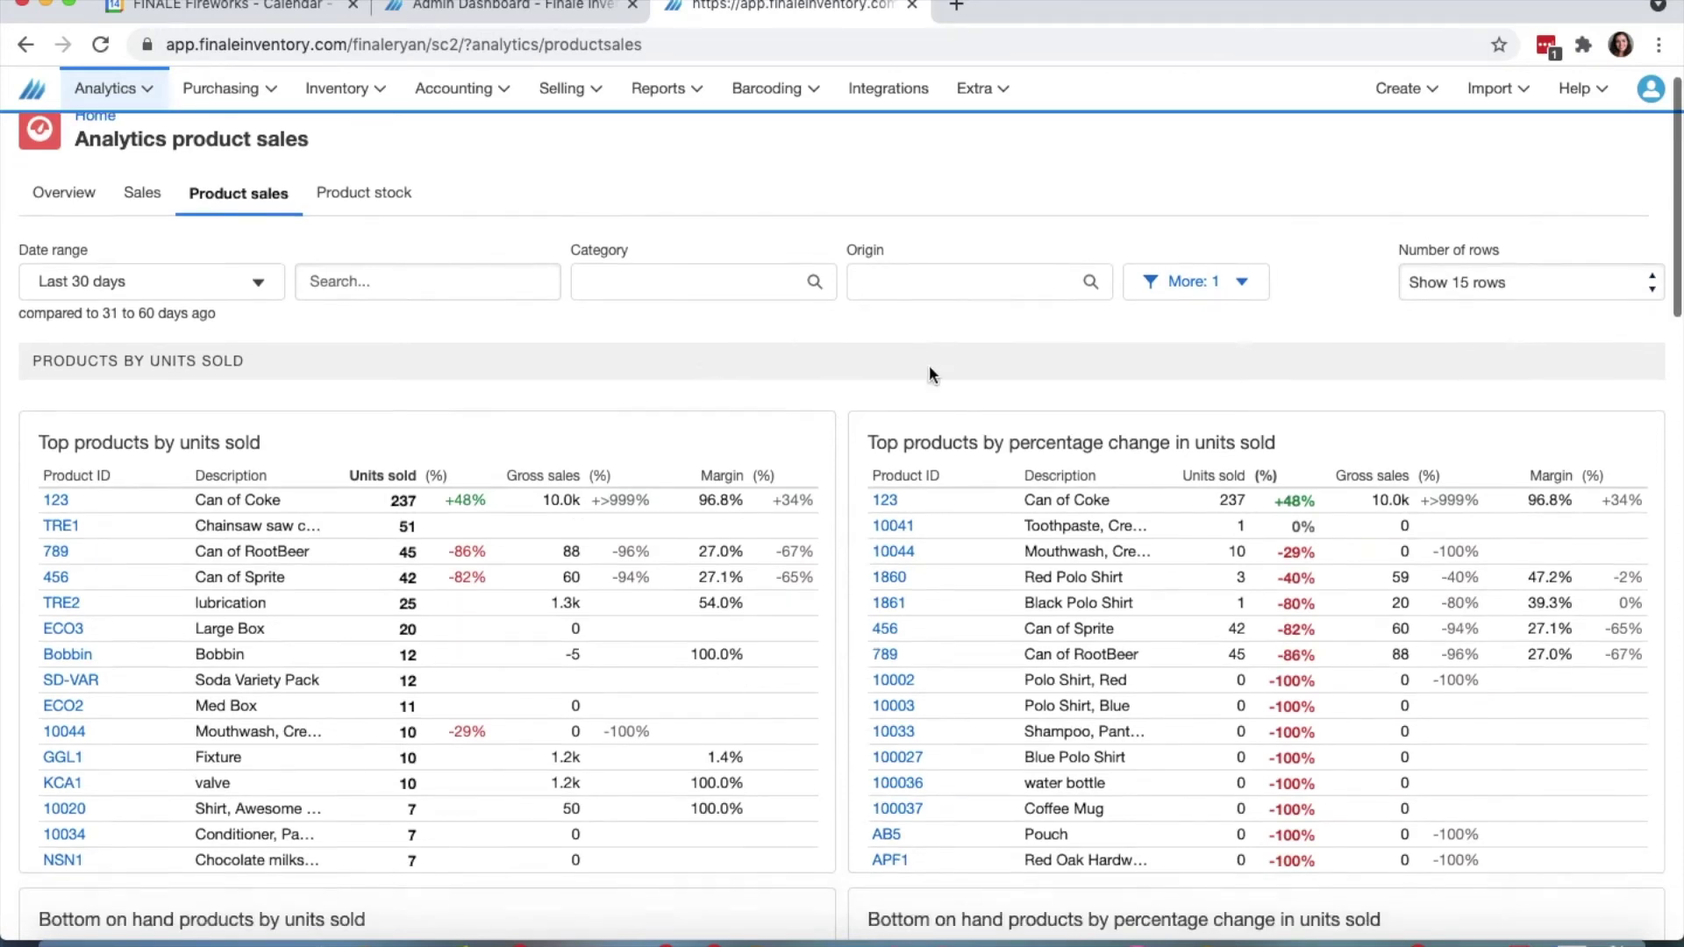
{"action": "scroll", "coordinate": [649, 419], "scroll_direction": "down", "scroll_amount": 1}
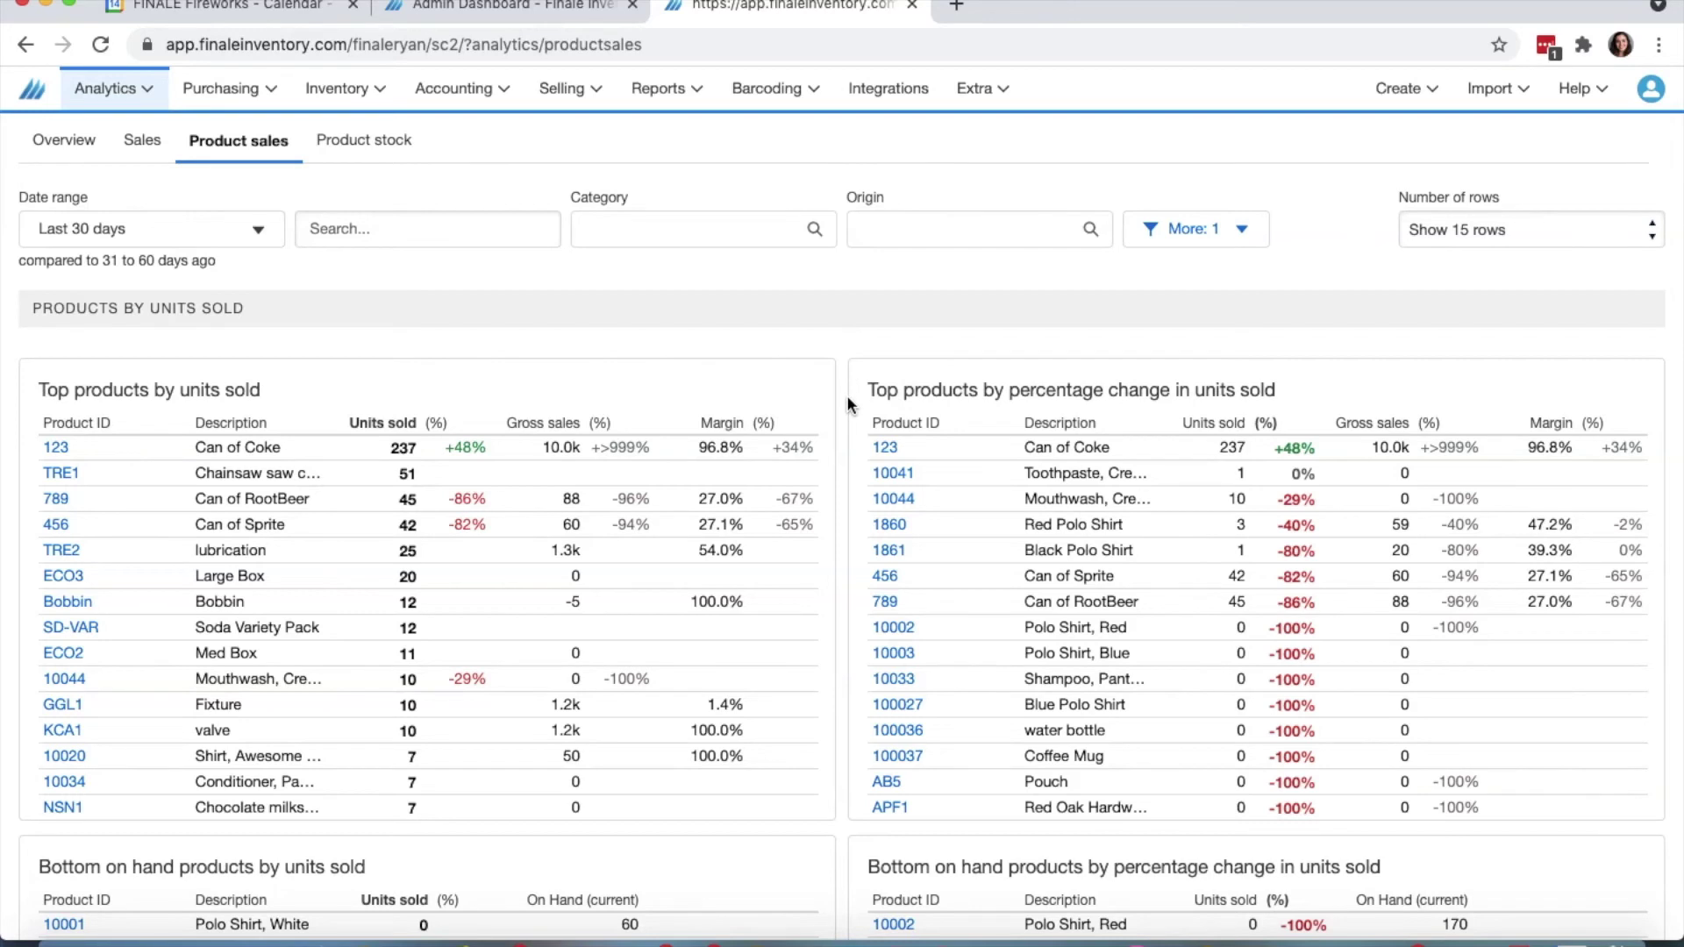
{"action": "scroll", "coordinate": [847, 404], "scroll_direction": "down", "scroll_amount": 1}
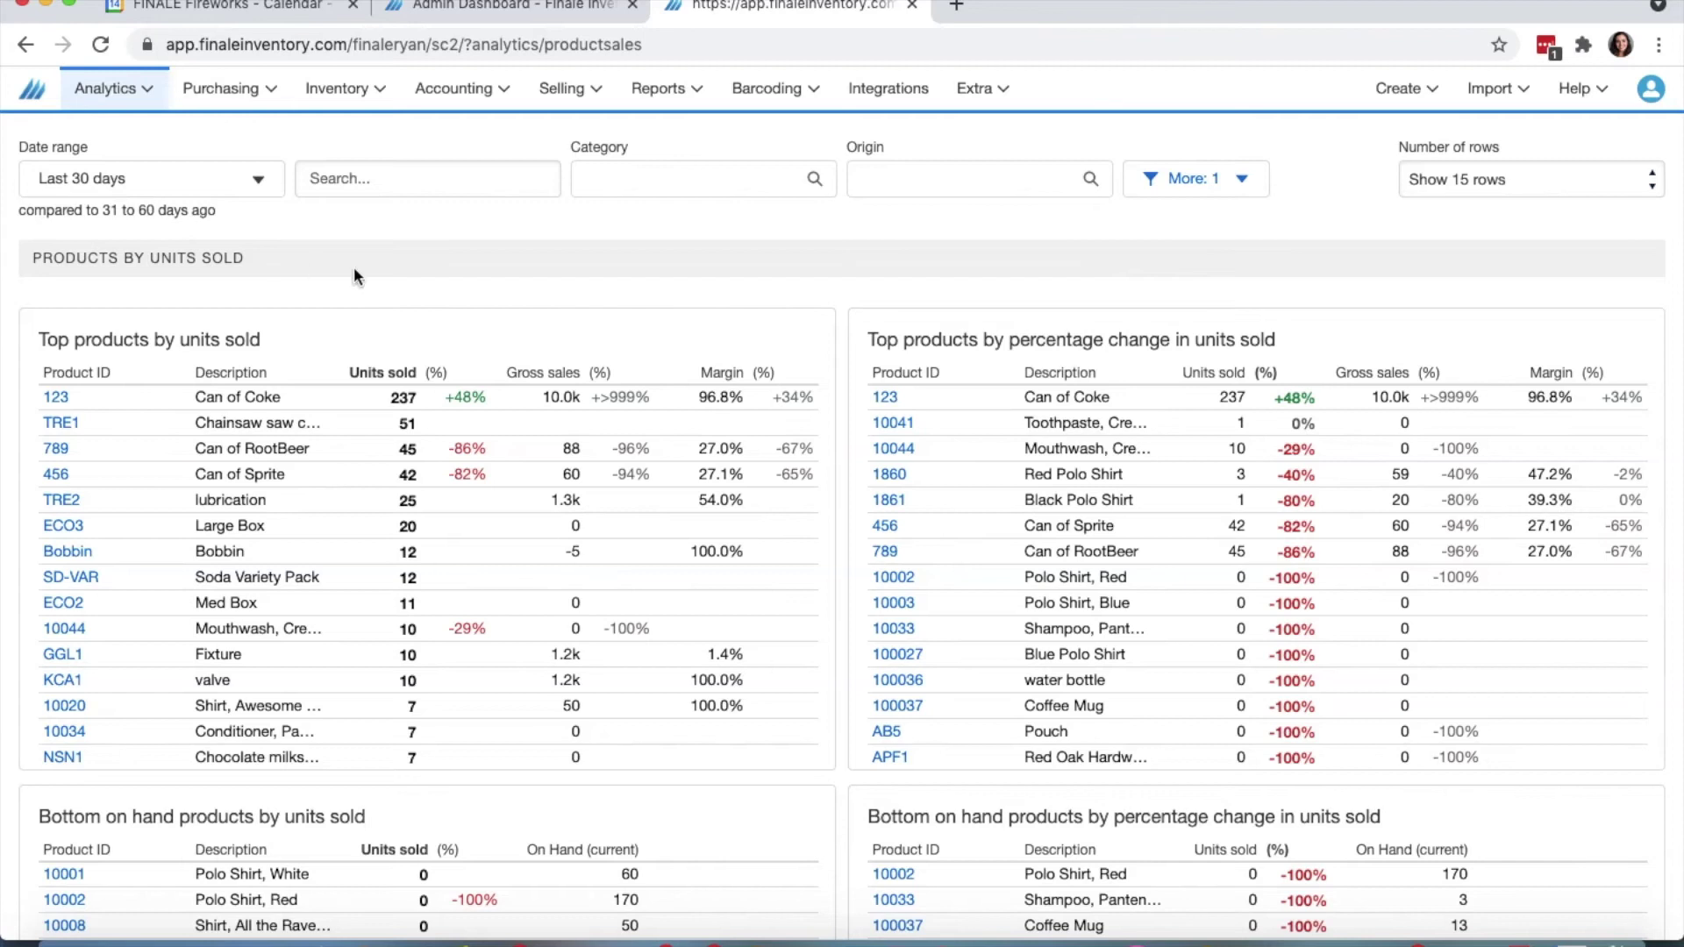
{"action": "scroll", "coordinate": [354, 266], "scroll_direction": "down", "scroll_amount": 2}
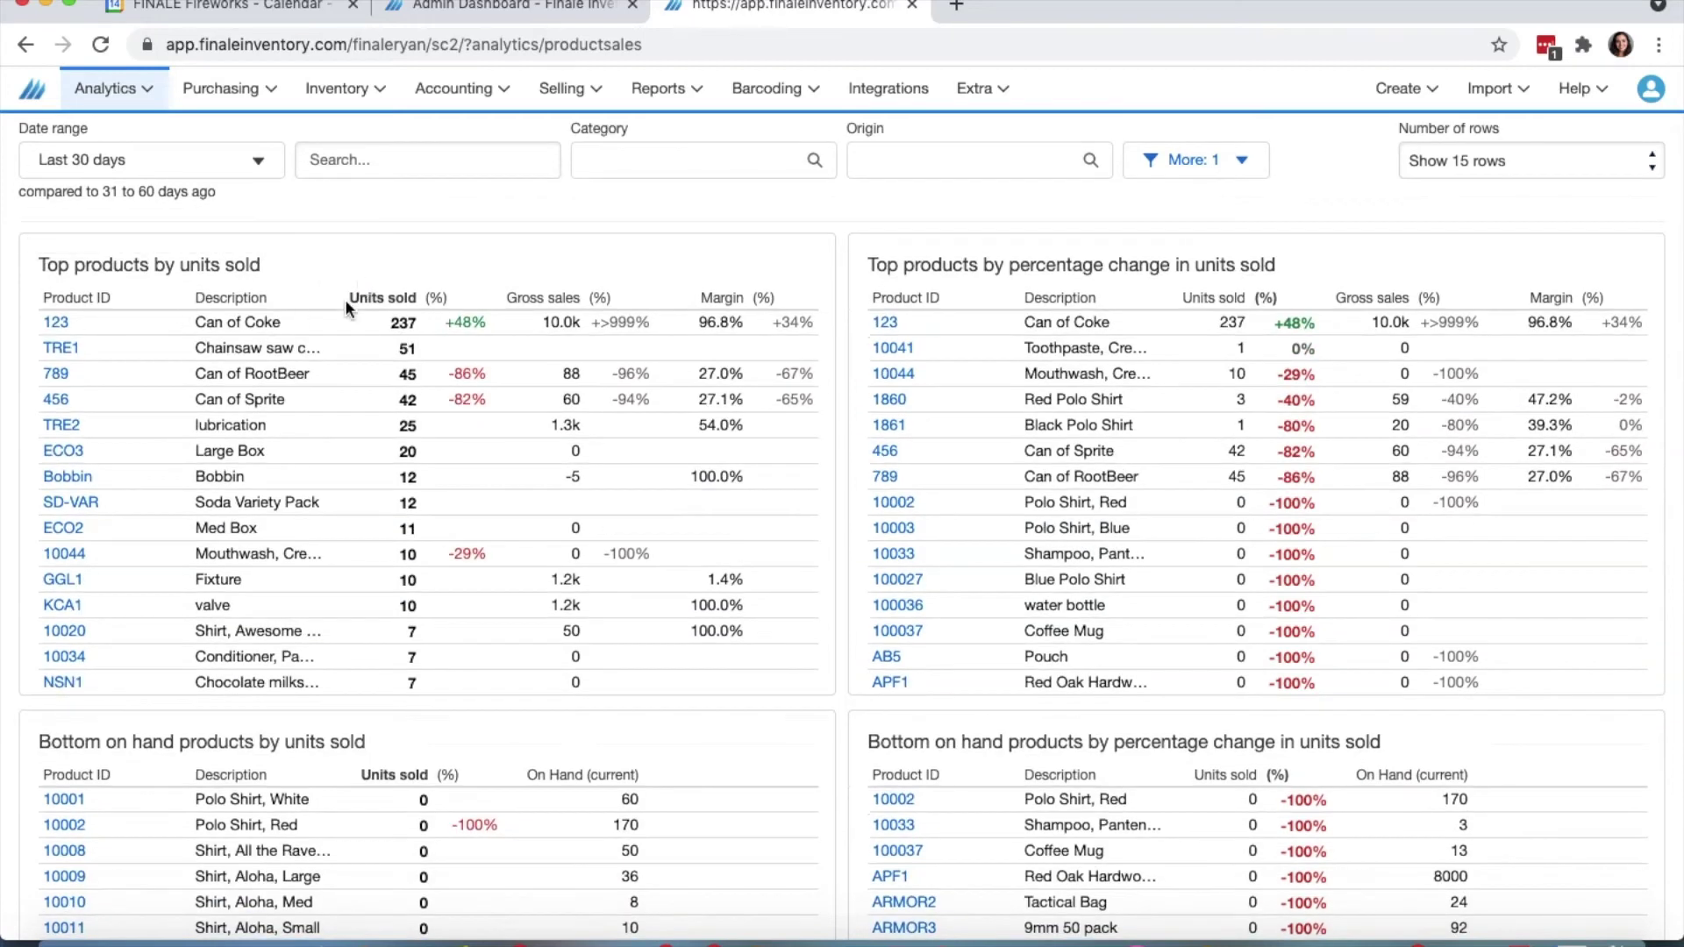
{"action": "scroll", "coordinate": [345, 298], "scroll_direction": "down", "scroll_amount": 3}
{"action": "scroll", "coordinate": [702, 551], "scroll_direction": "down", "scroll_amount": 5}
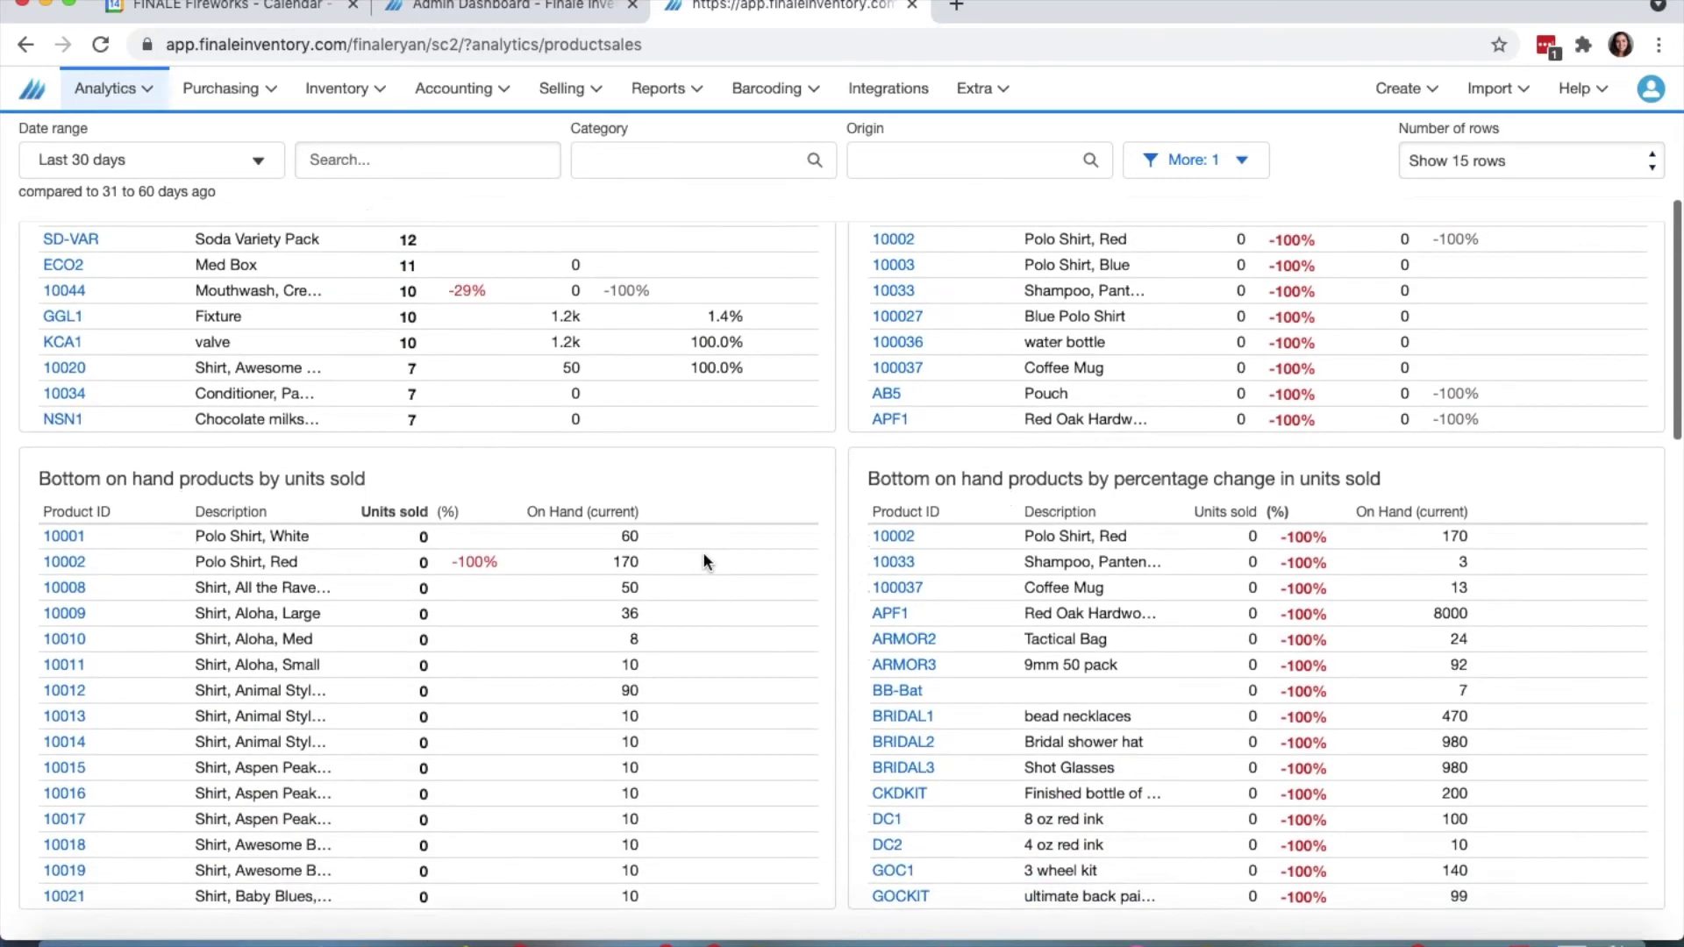
{"action": "scroll", "coordinate": [704, 555], "scroll_direction": "down", "scroll_amount": 1}
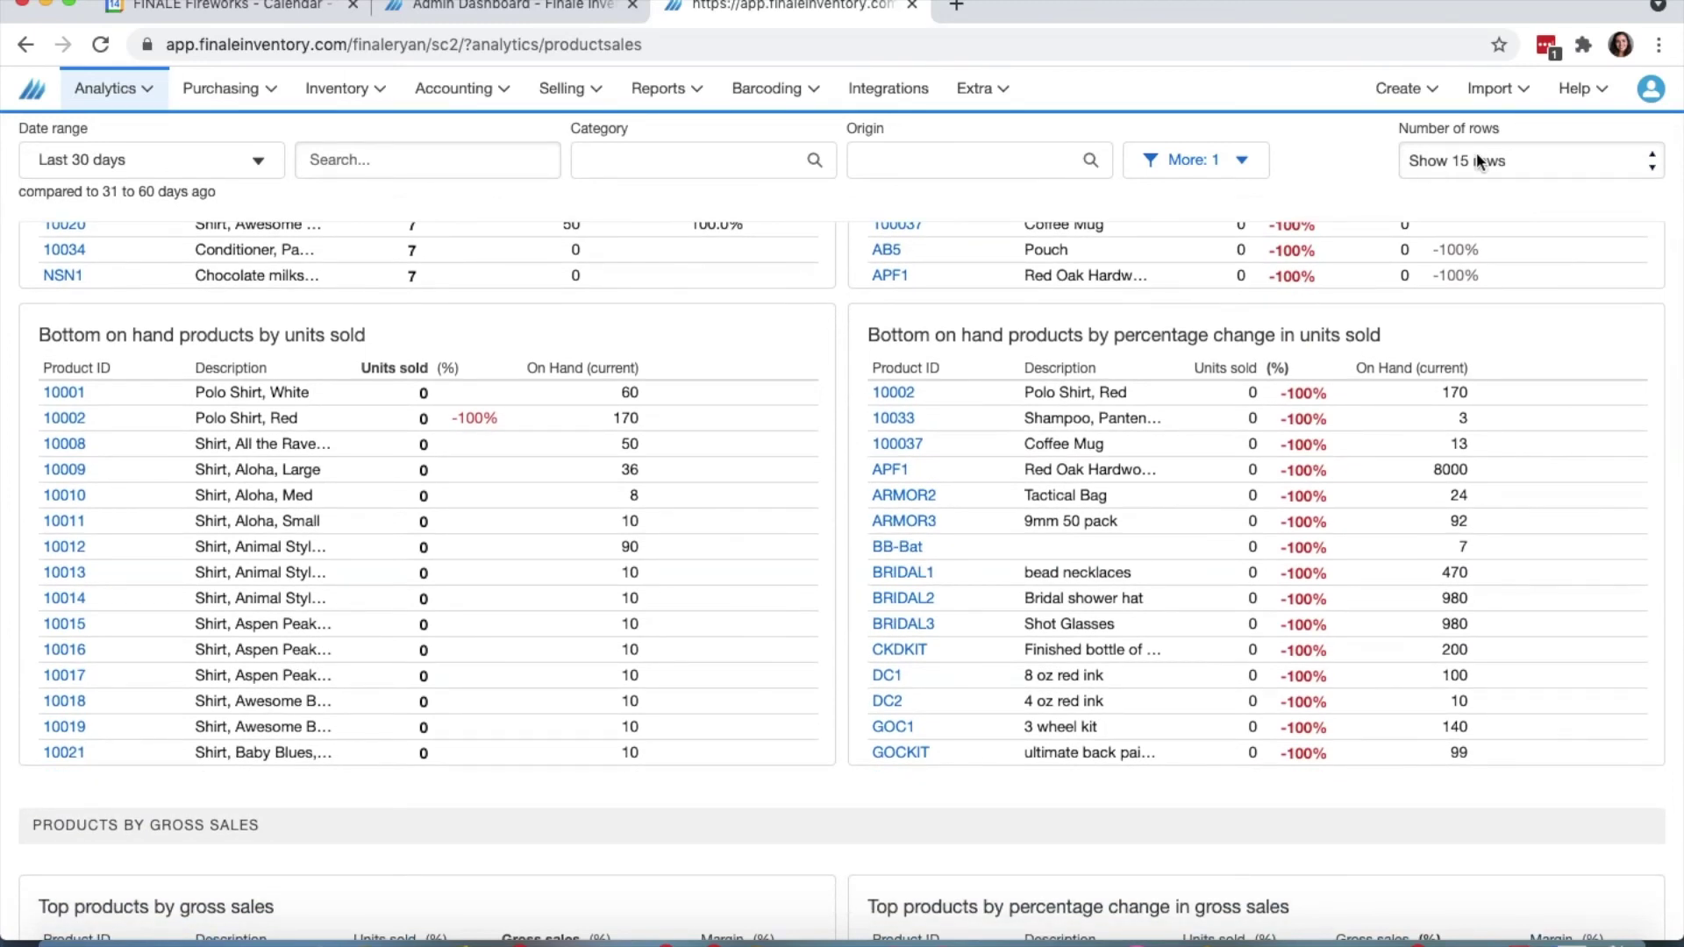
Set Number of rows to Show 5 rows and scroll back to the top
{"action": "left_click", "coordinate": [1430, 163]}
{"action": "left_click", "coordinate": [1487, 114]}
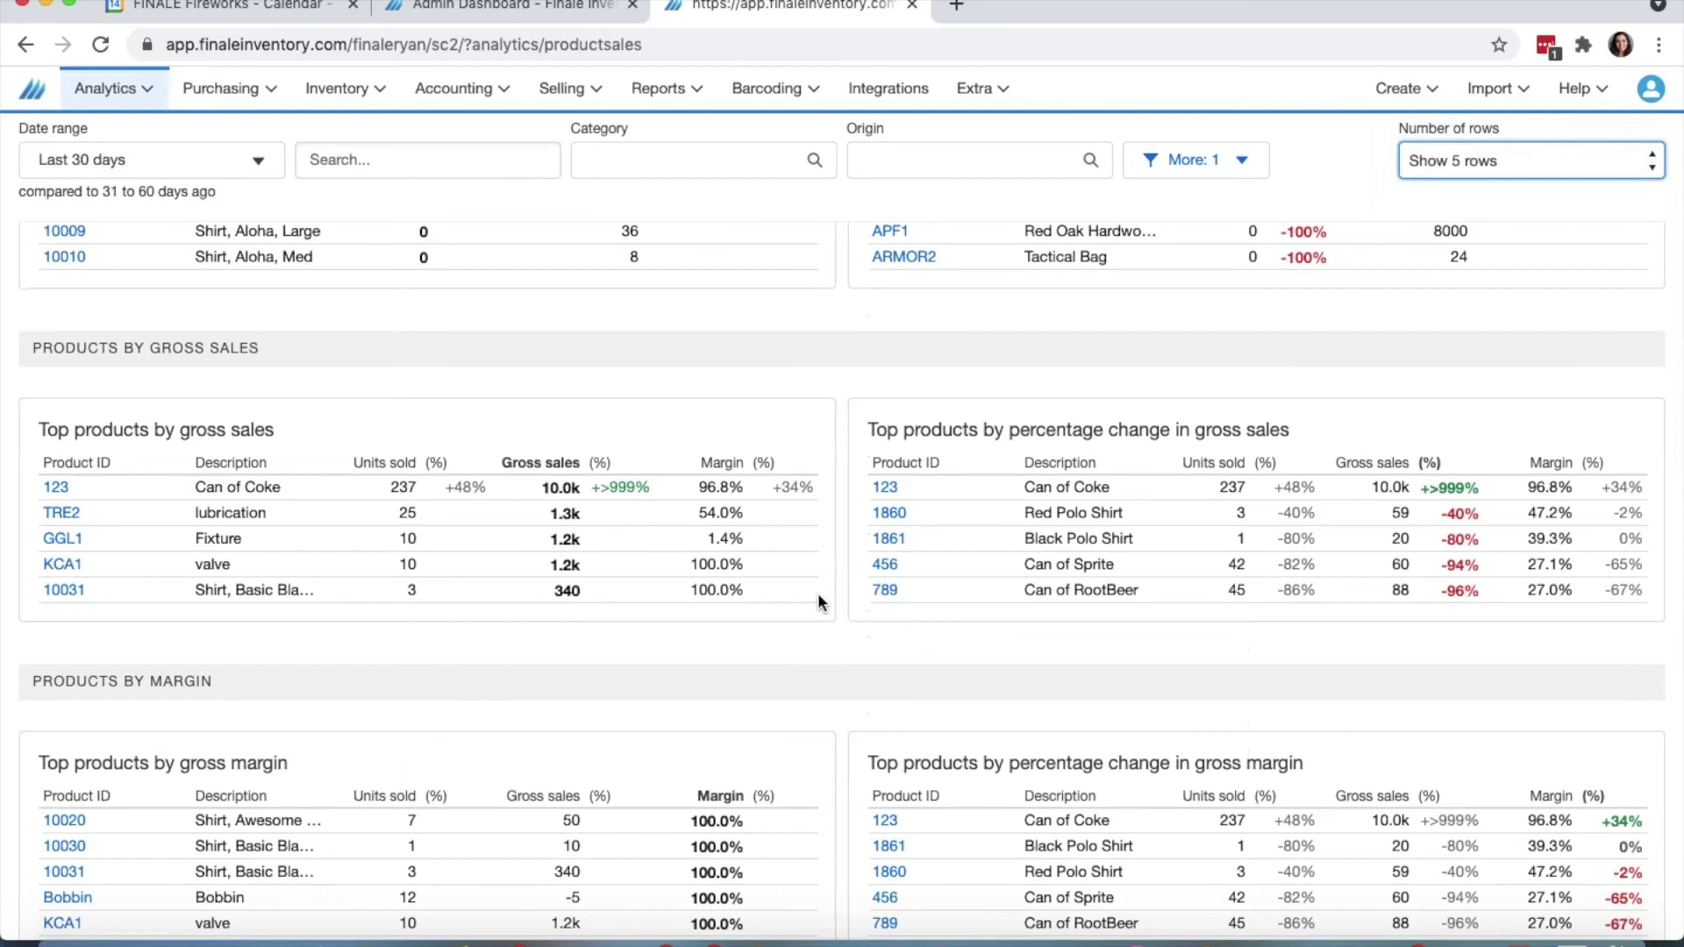
{"action": "scroll", "coordinate": [817, 594], "scroll_direction": "down", "scroll_amount": 5}
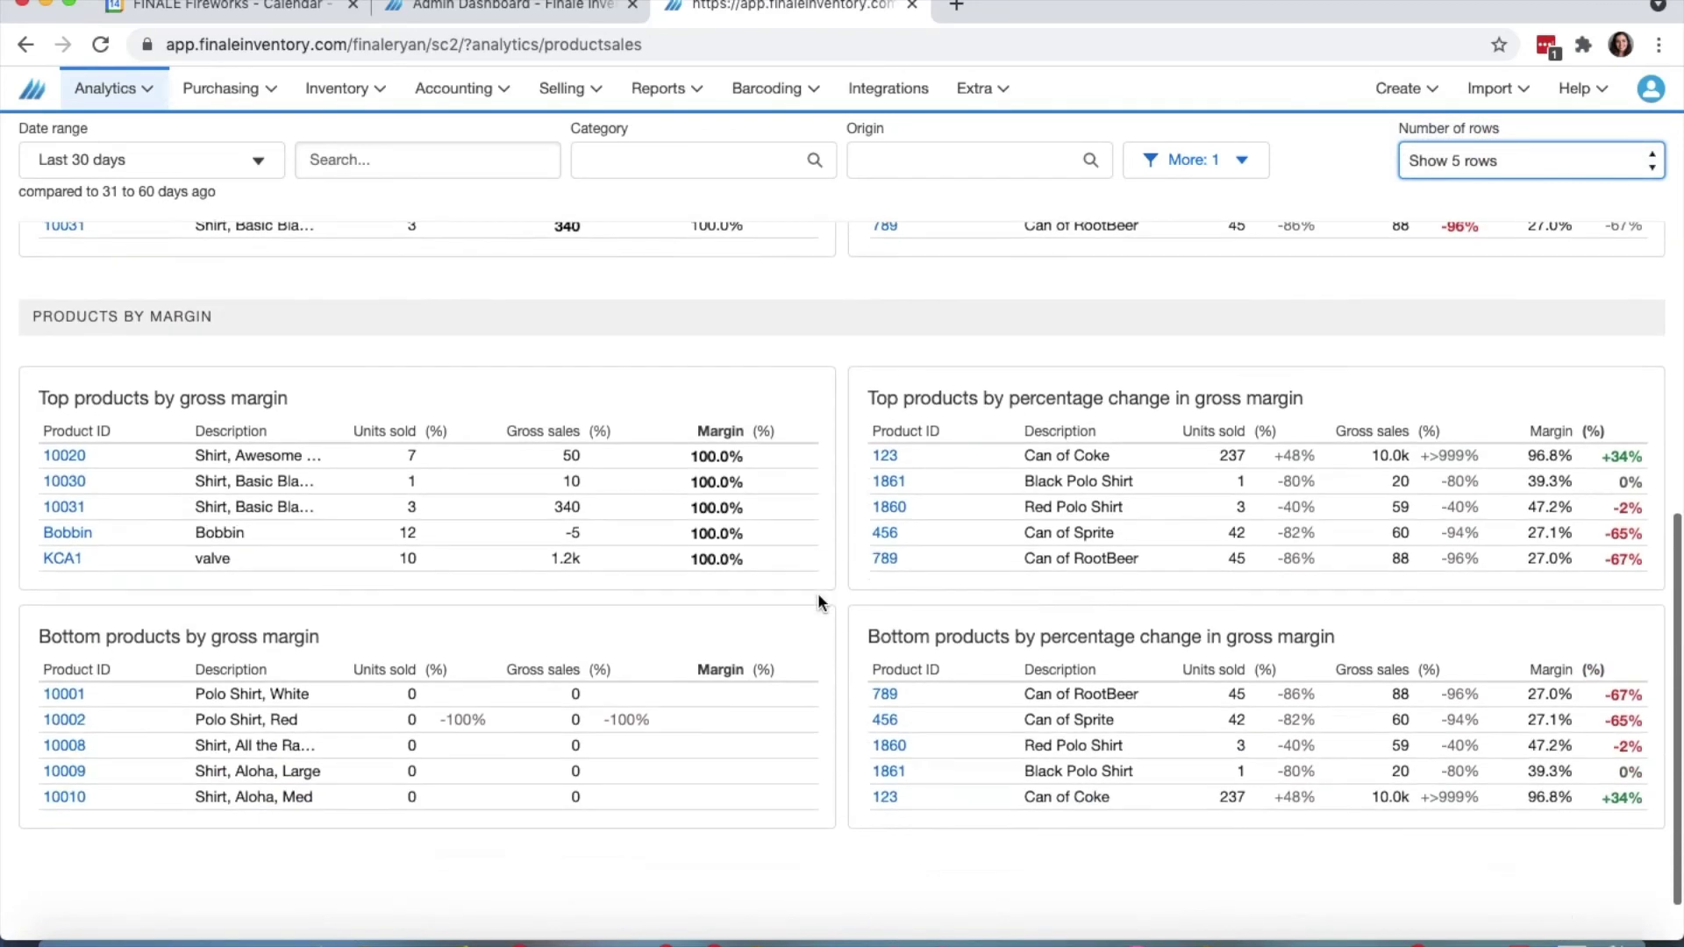
{"action": "scroll", "coordinate": [818, 599], "scroll_direction": "up", "scroll_amount": 5}
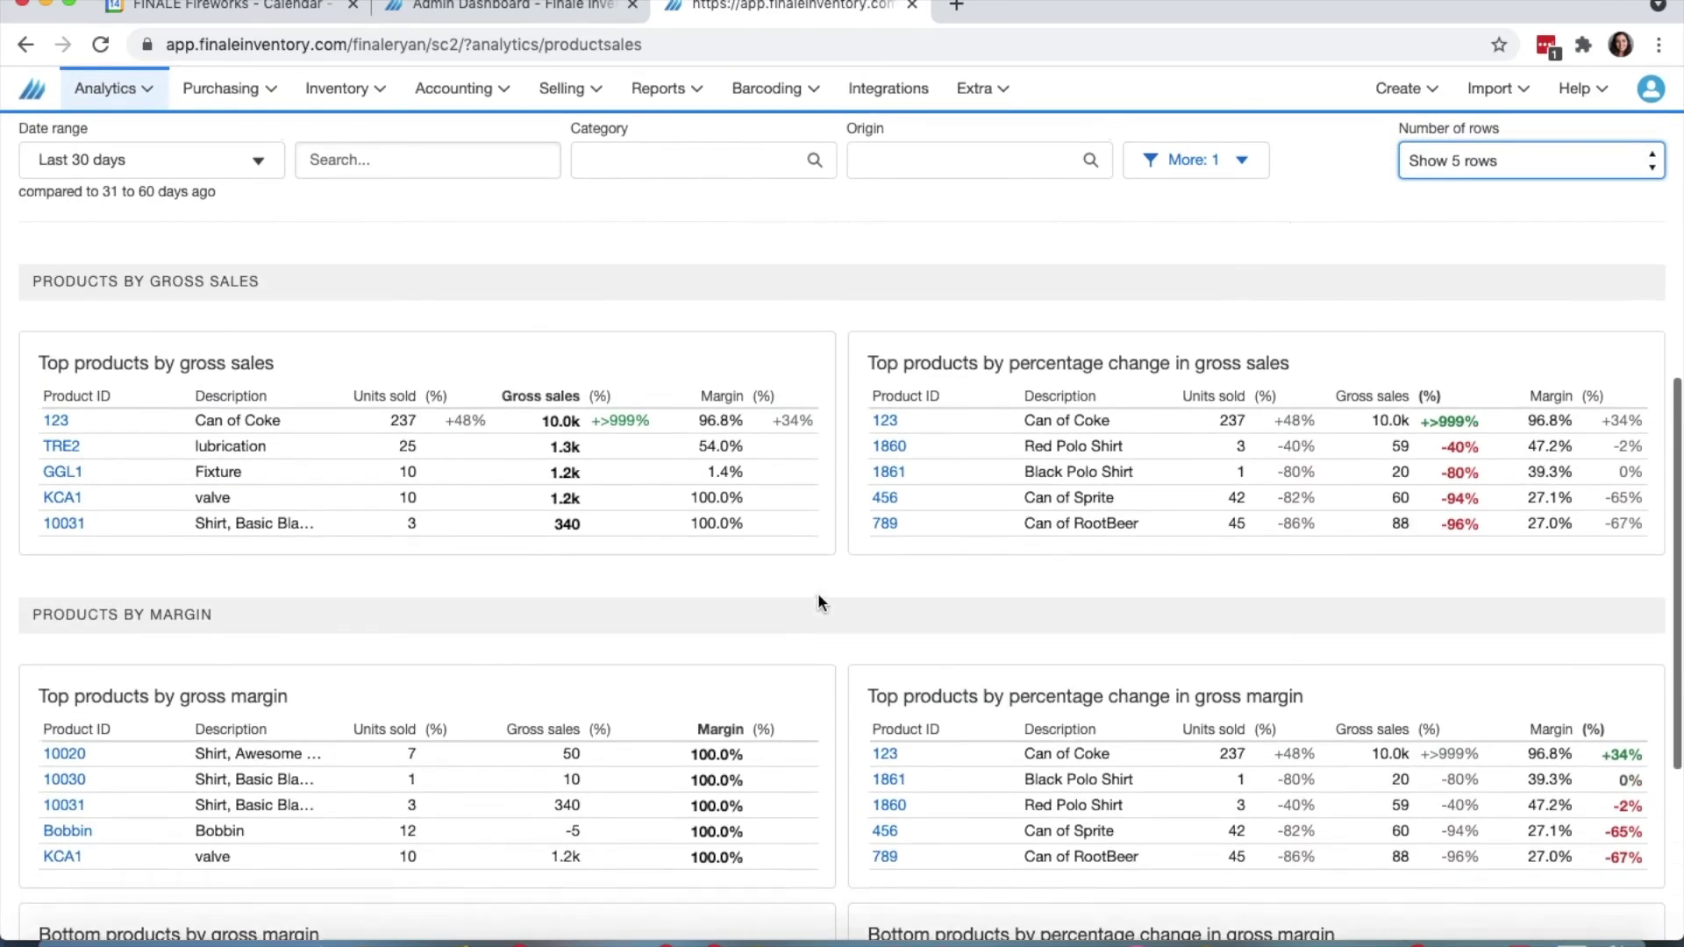
{"action": "scroll", "coordinate": [818, 595], "scroll_direction": "up", "scroll_amount": 8}
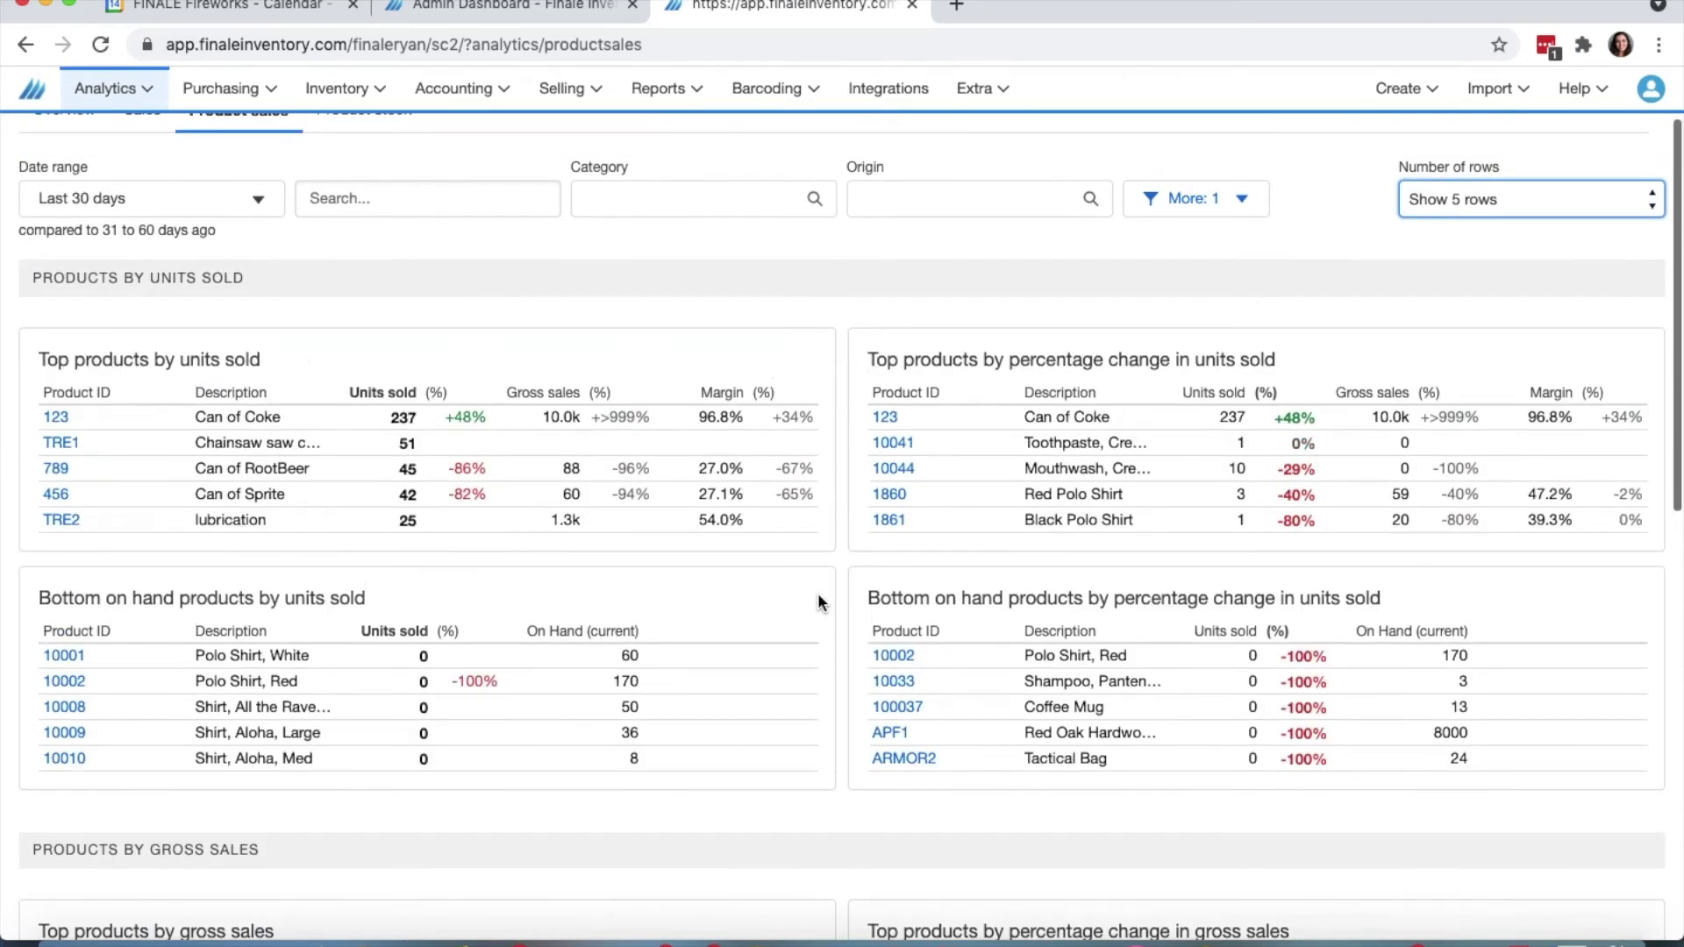
{"action": "scroll", "coordinate": [818, 602], "scroll_direction": "up", "scroll_amount": 2}
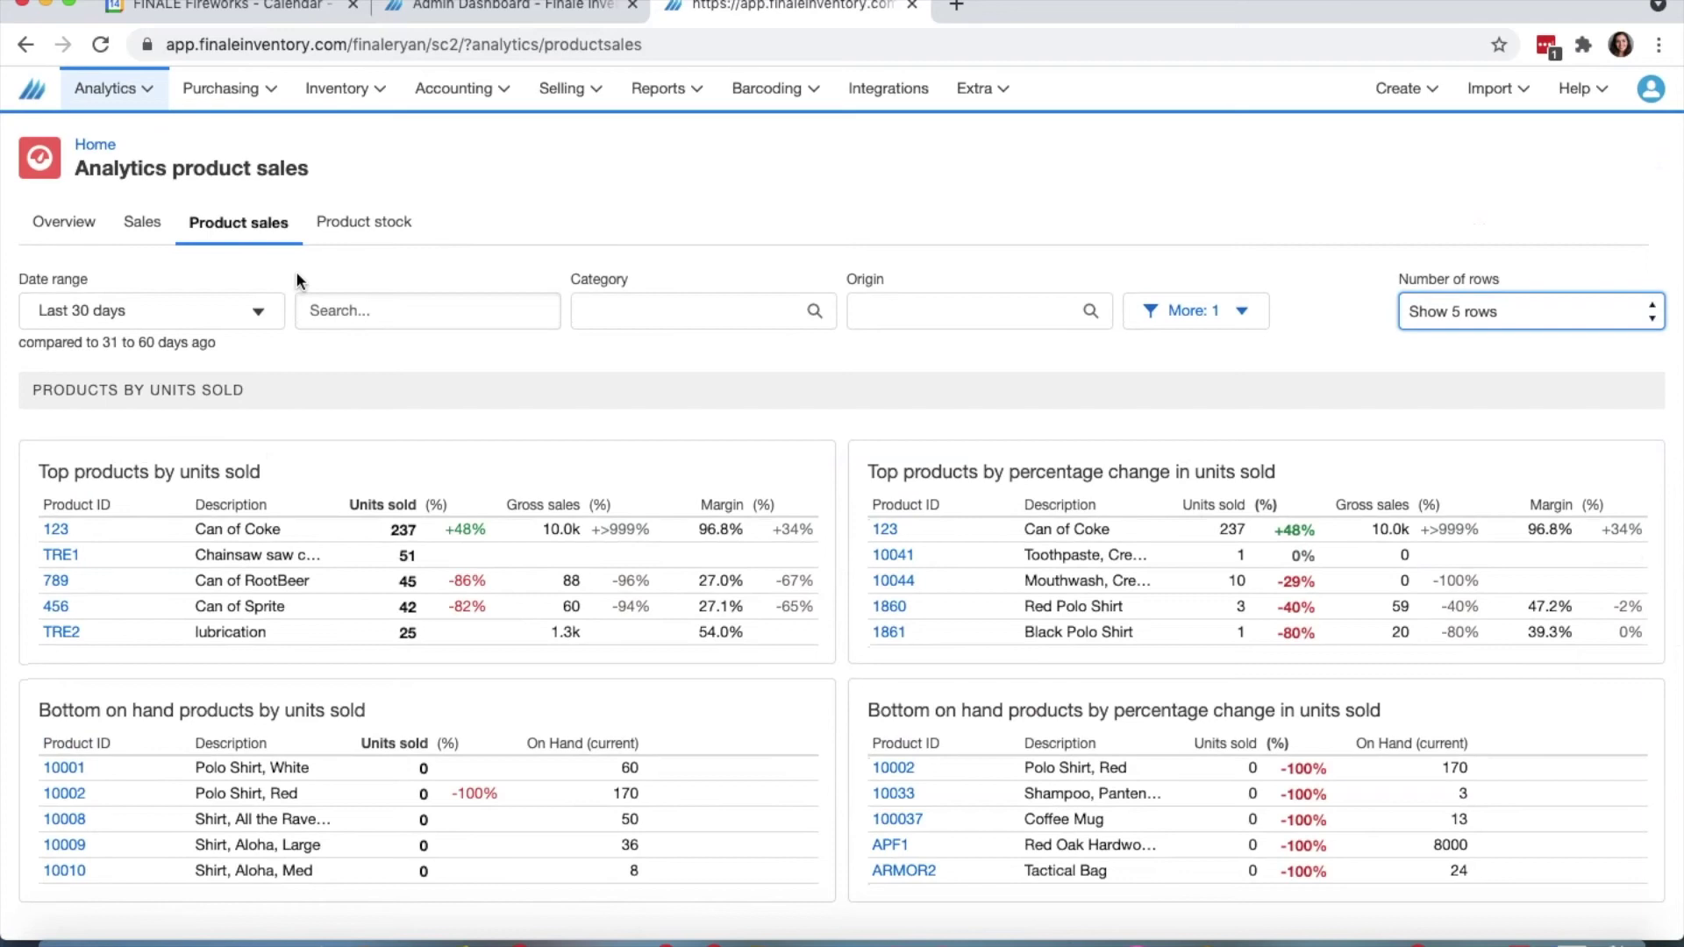
{"action": "left_click", "coordinate": [375, 230]}
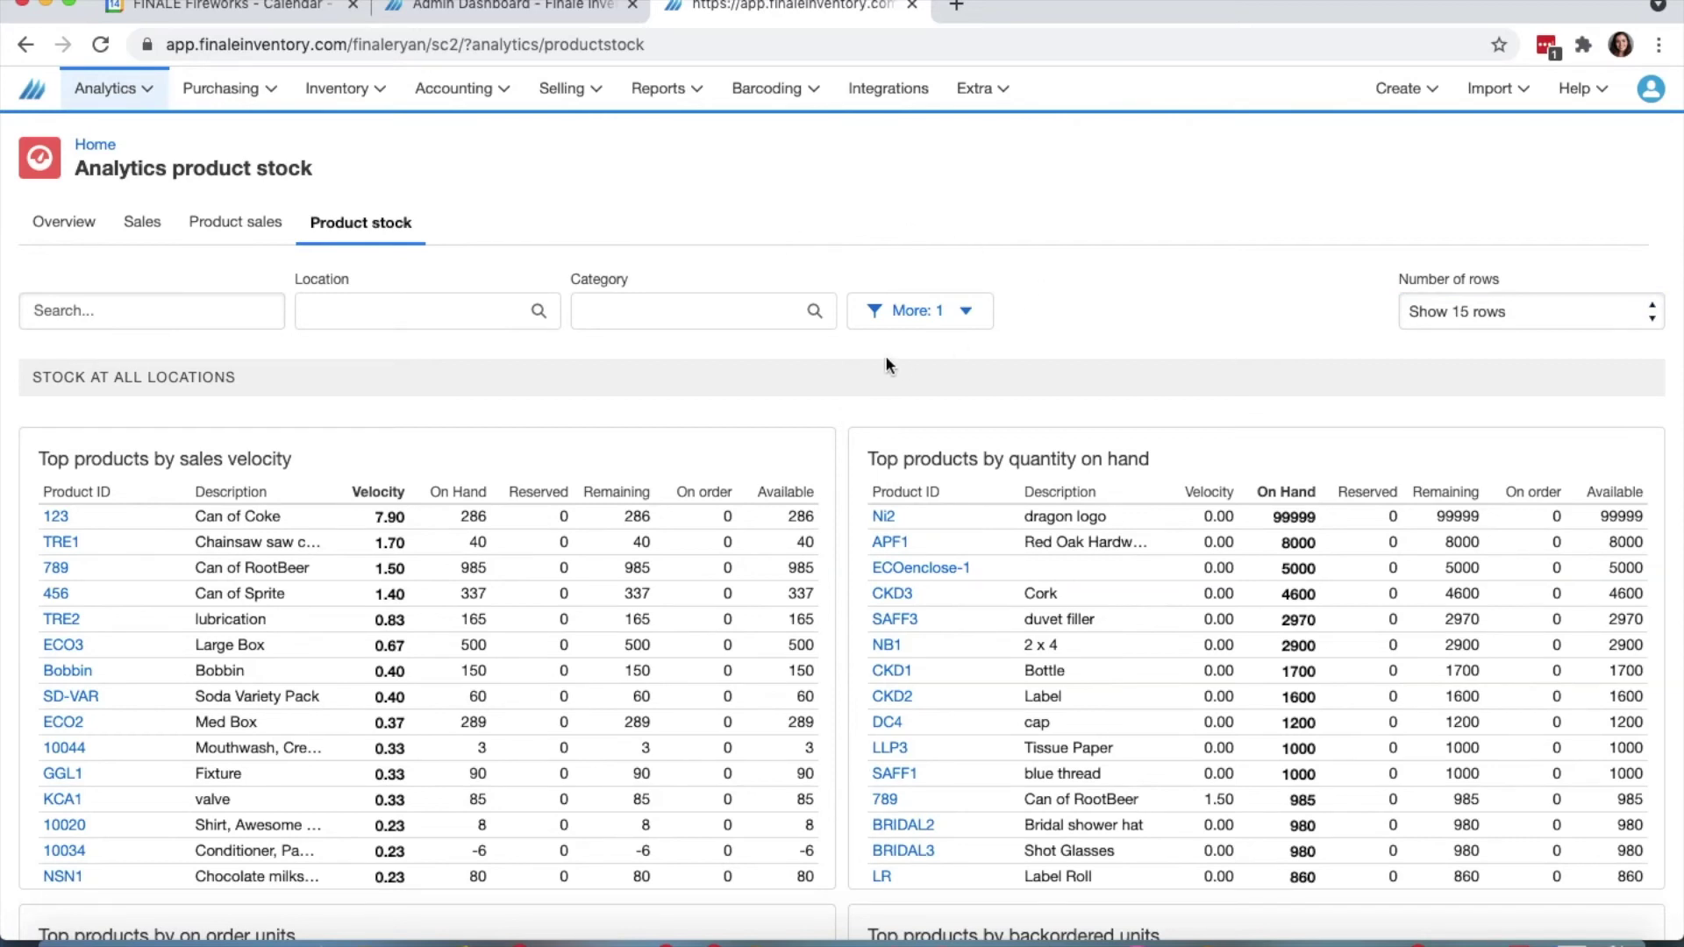
{"action": "scroll", "coordinate": [888, 364], "scroll_direction": "down", "scroll_amount": 1}
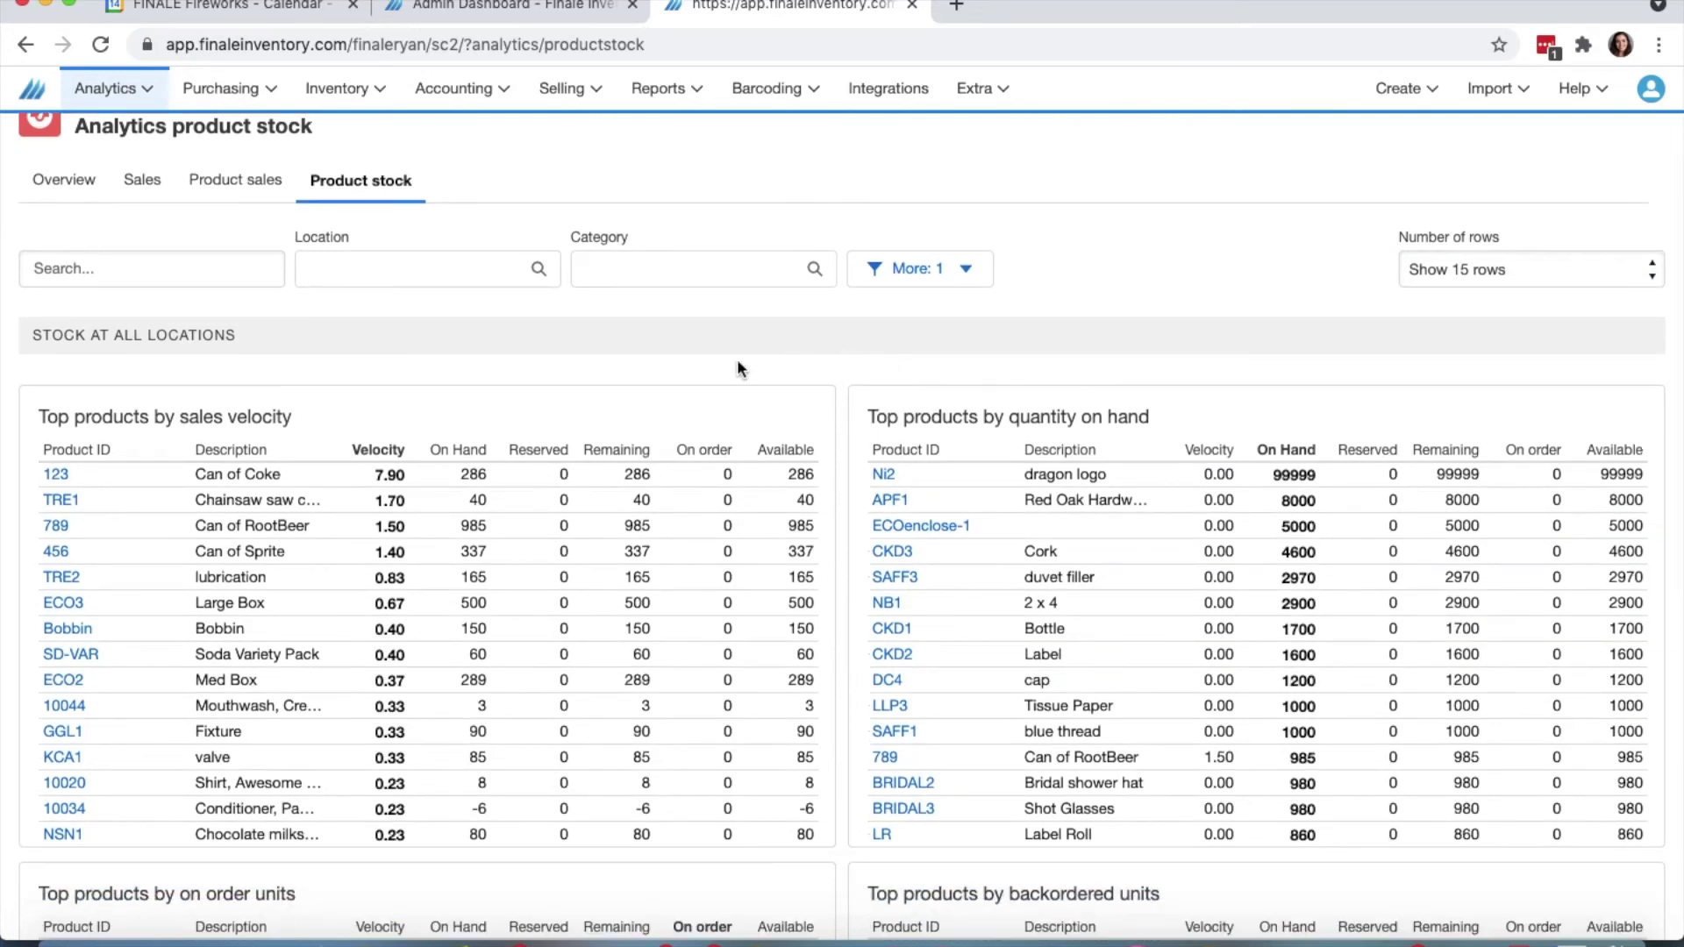
{"action": "mouse_move", "coordinate": [392, 478]}
{"action": "scroll", "coordinate": [893, 385], "scroll_direction": "down", "scroll_amount": 3}
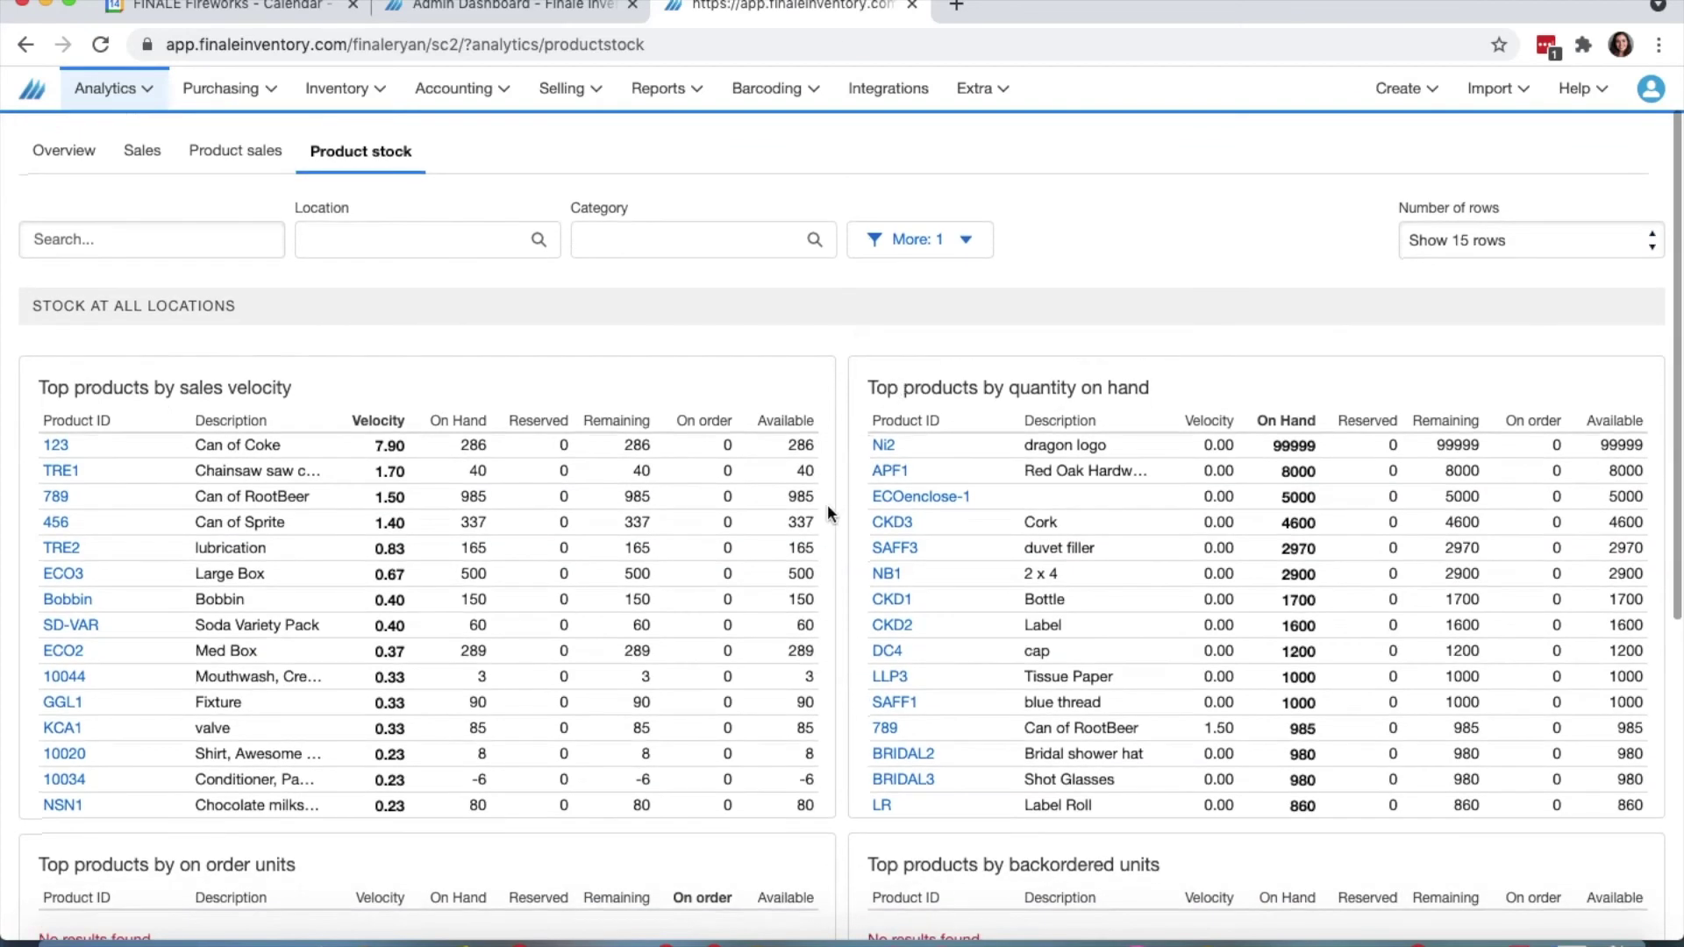
{"action": "scroll", "coordinate": [828, 507], "scroll_direction": "down", "scroll_amount": 5}
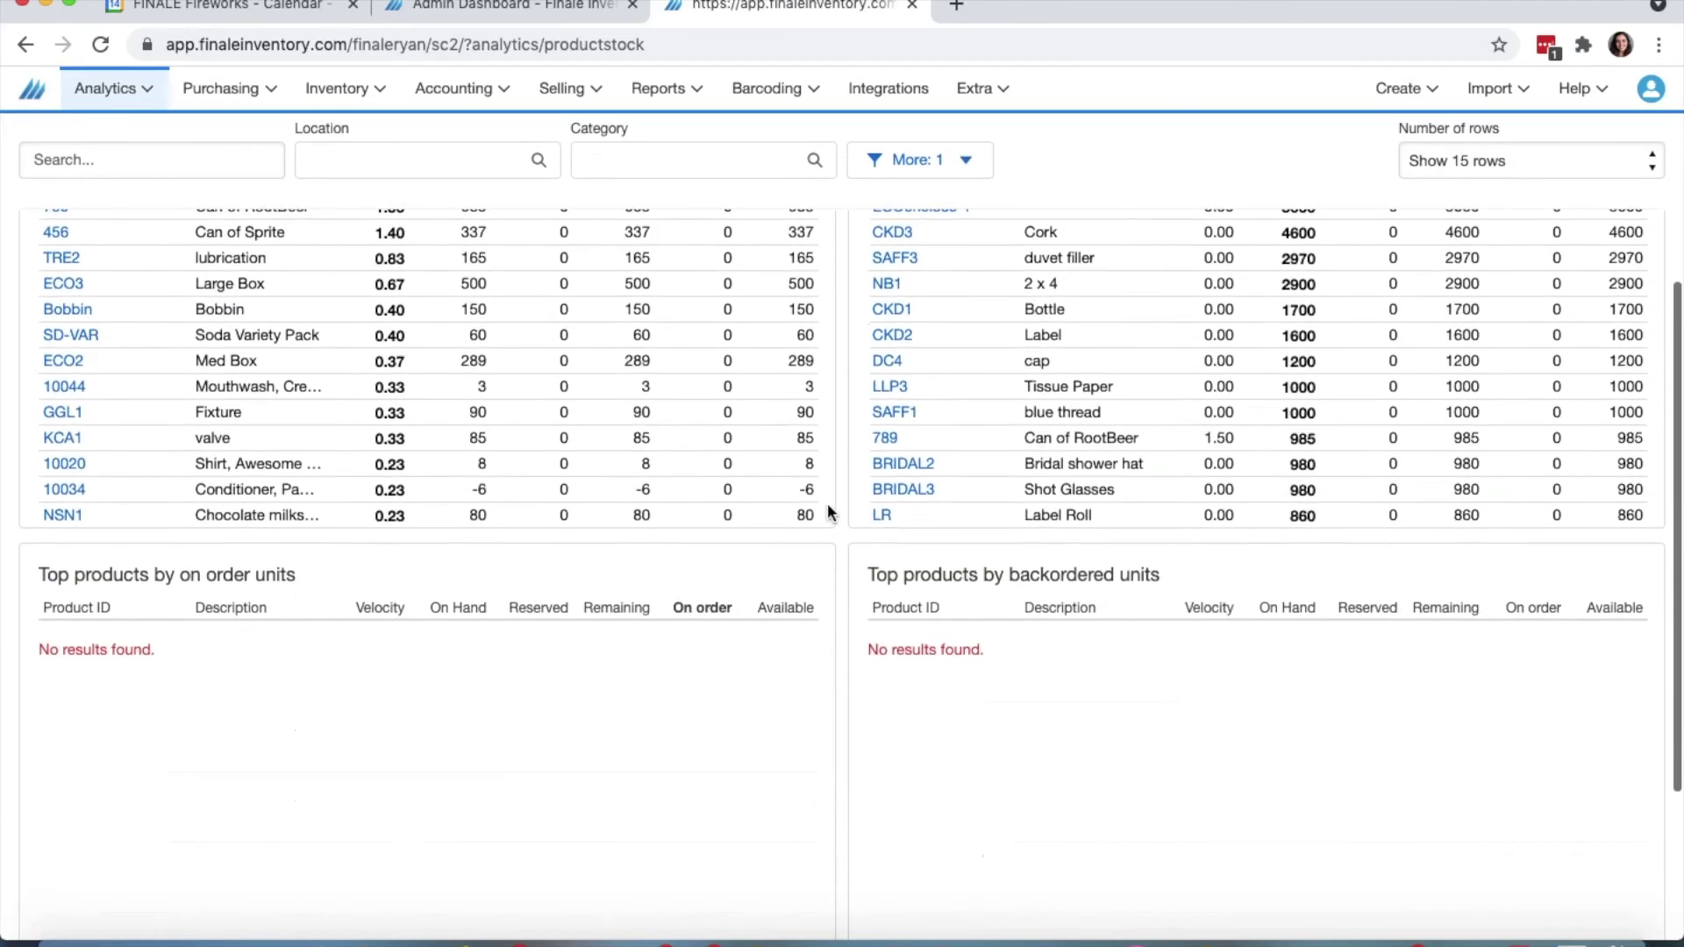
{"action": "scroll", "coordinate": [828, 507], "scroll_direction": "down", "scroll_amount": 3}
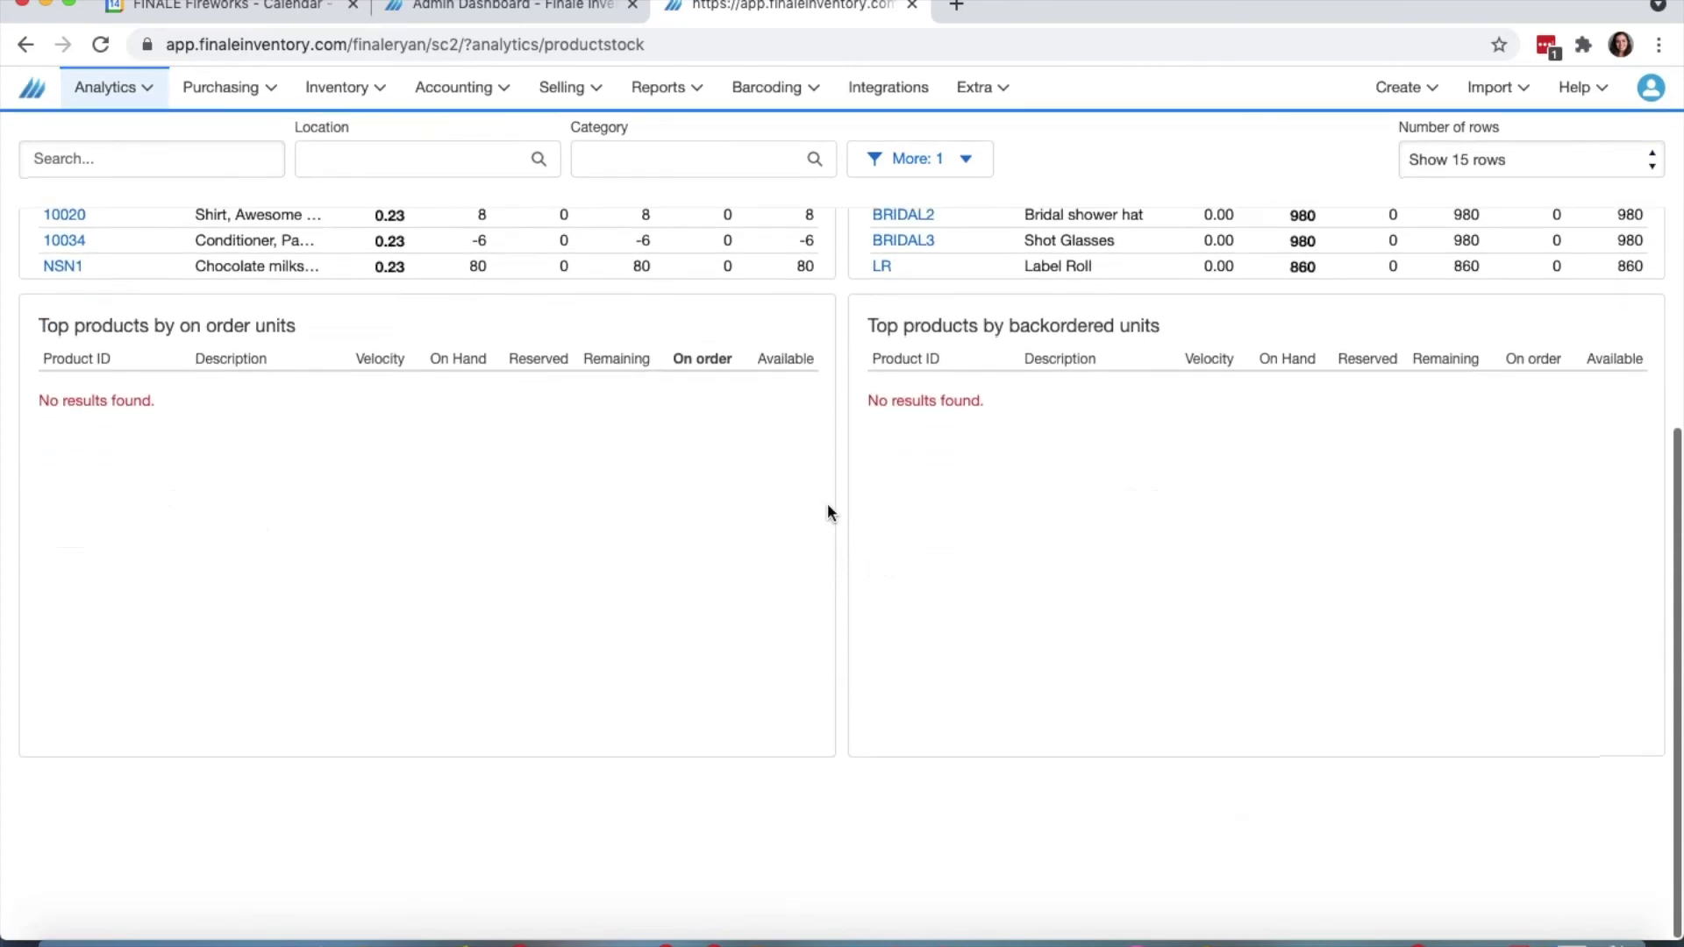
{"action": "scroll", "coordinate": [828, 505], "scroll_direction": "up", "scroll_amount": 10}
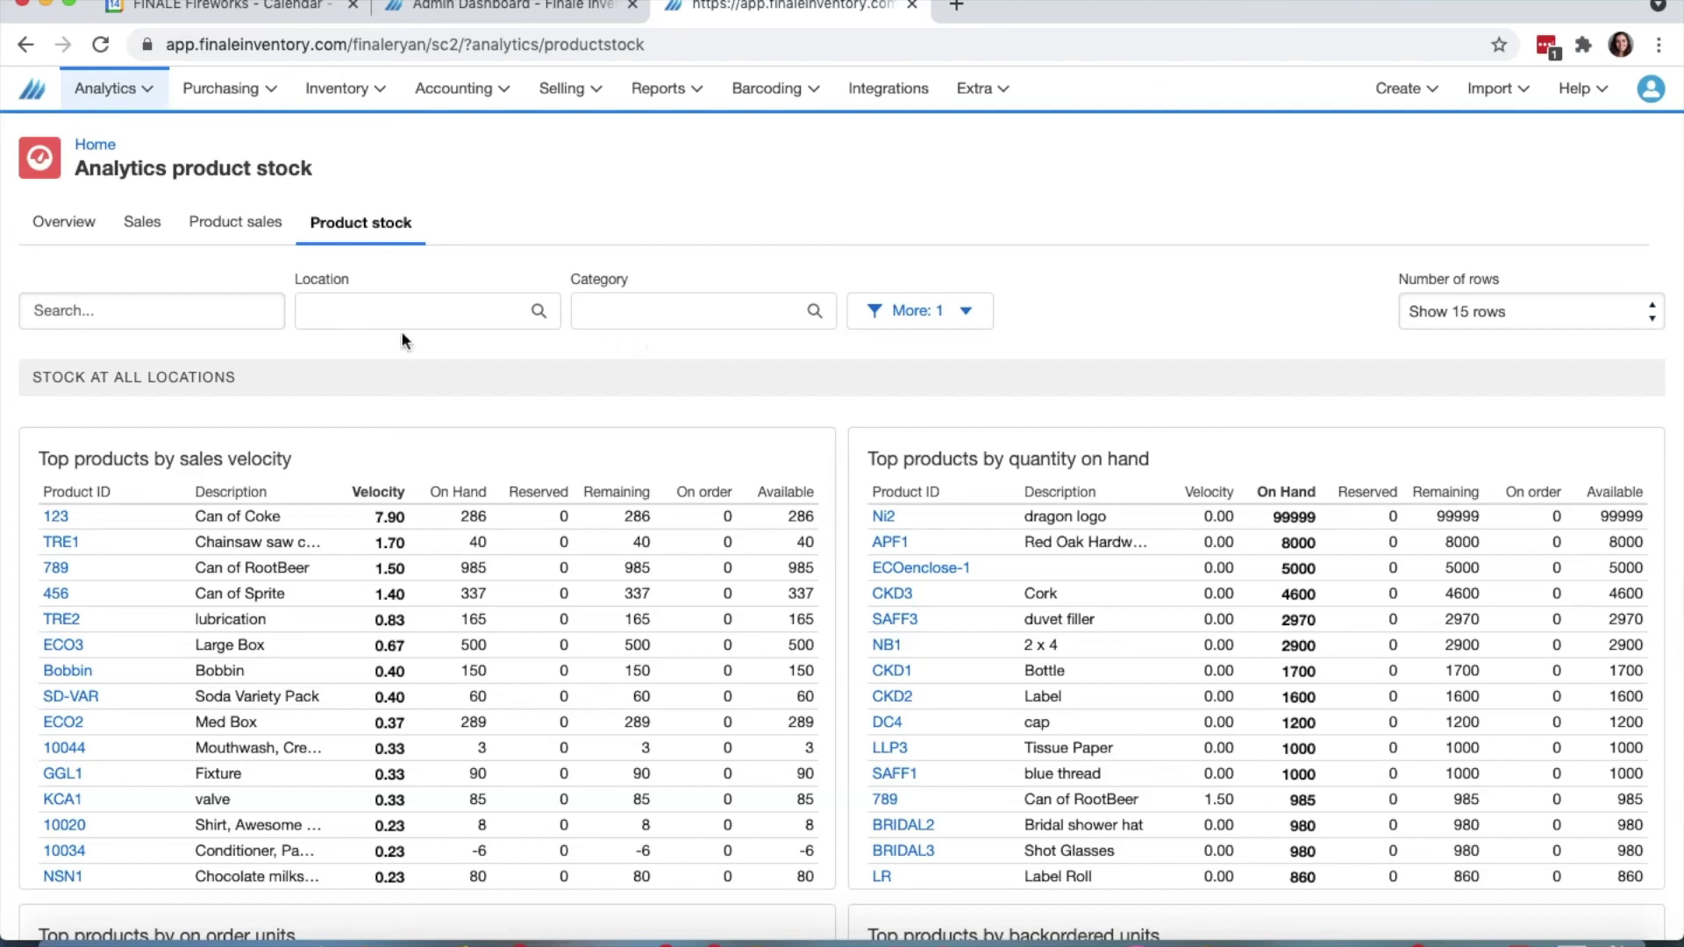
{"action": "left_click", "coordinate": [412, 313]}
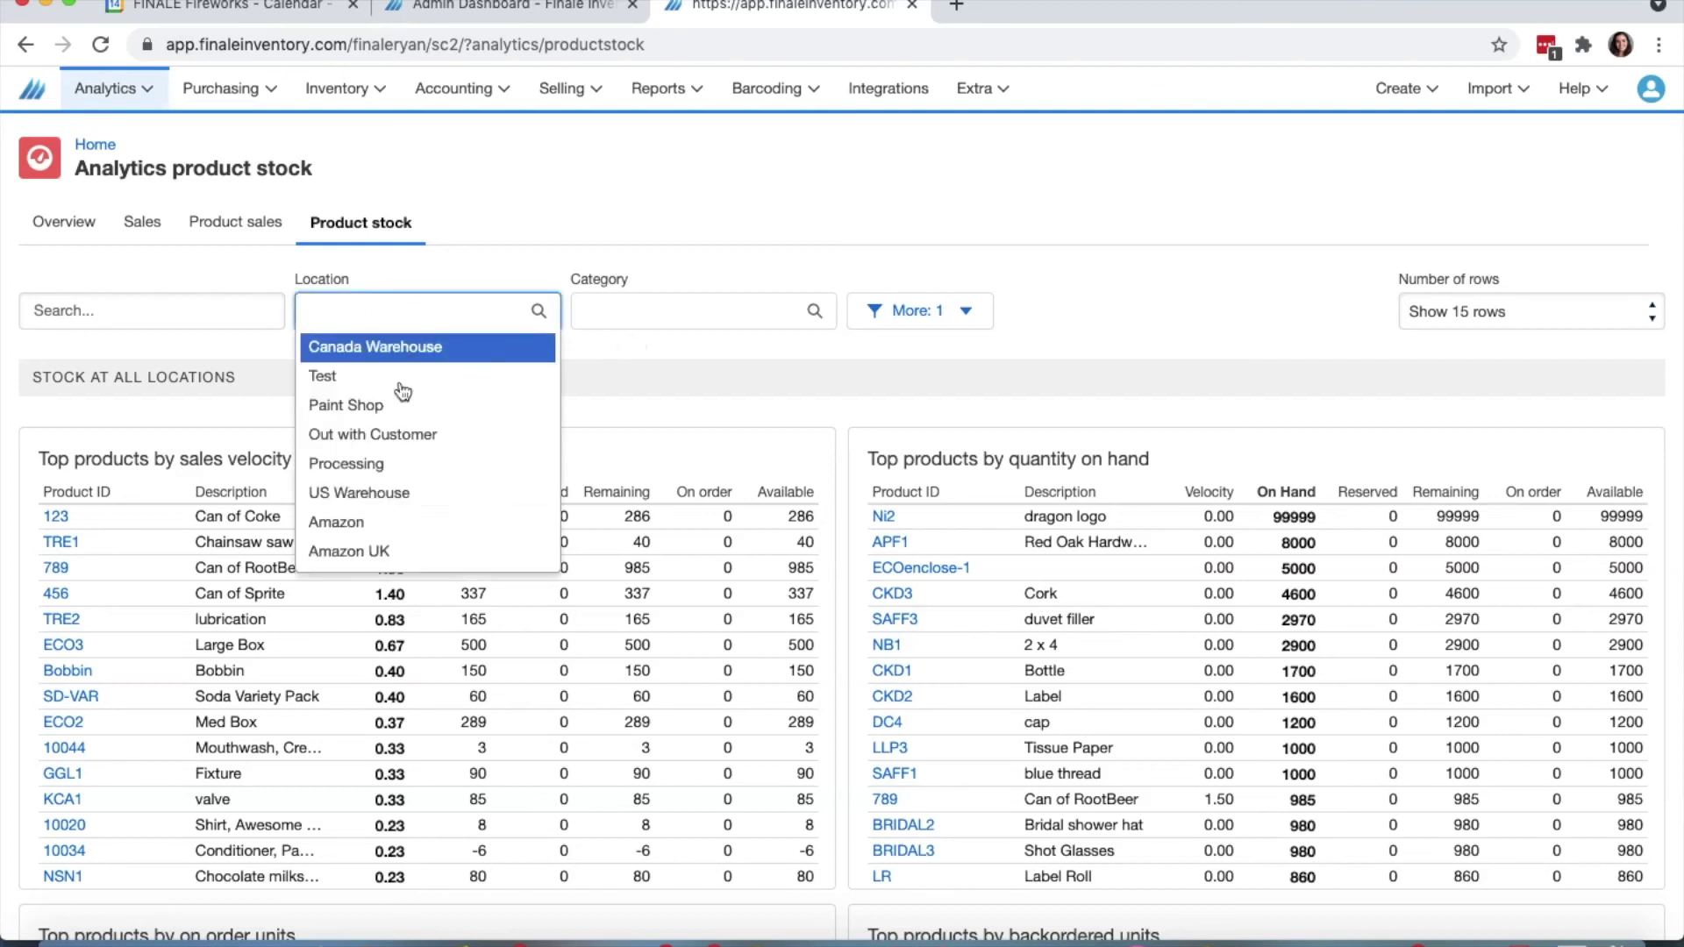
{"action": "left_click", "coordinate": [691, 384]}
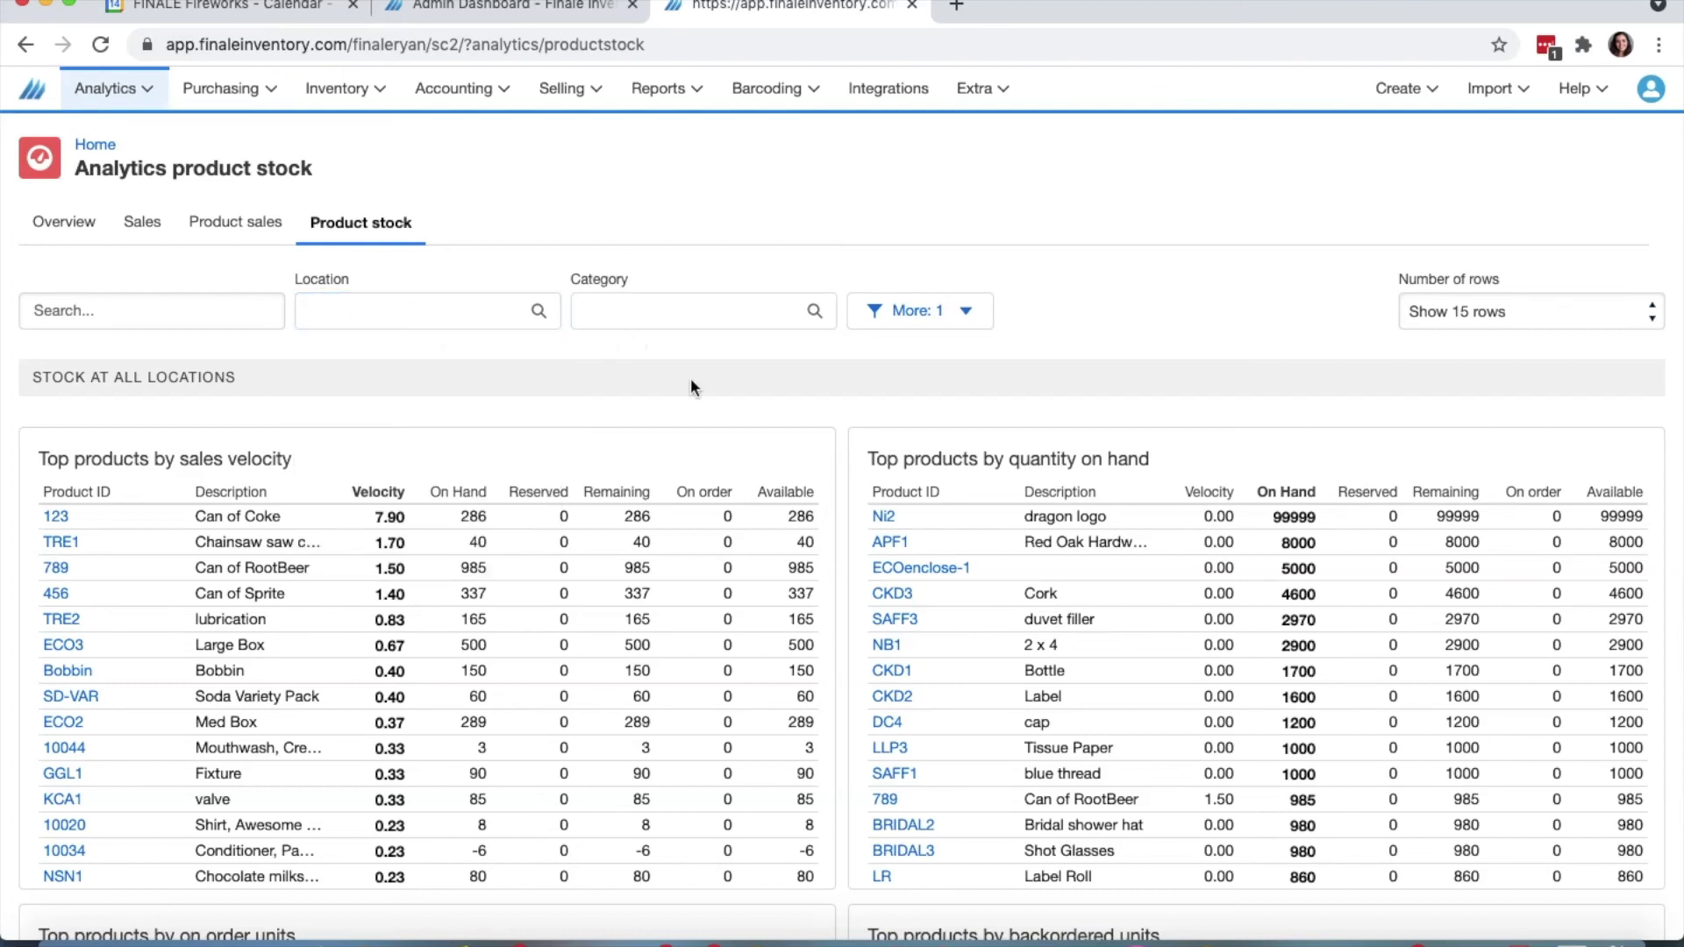
{"action": "left_click", "coordinate": [718, 314]}
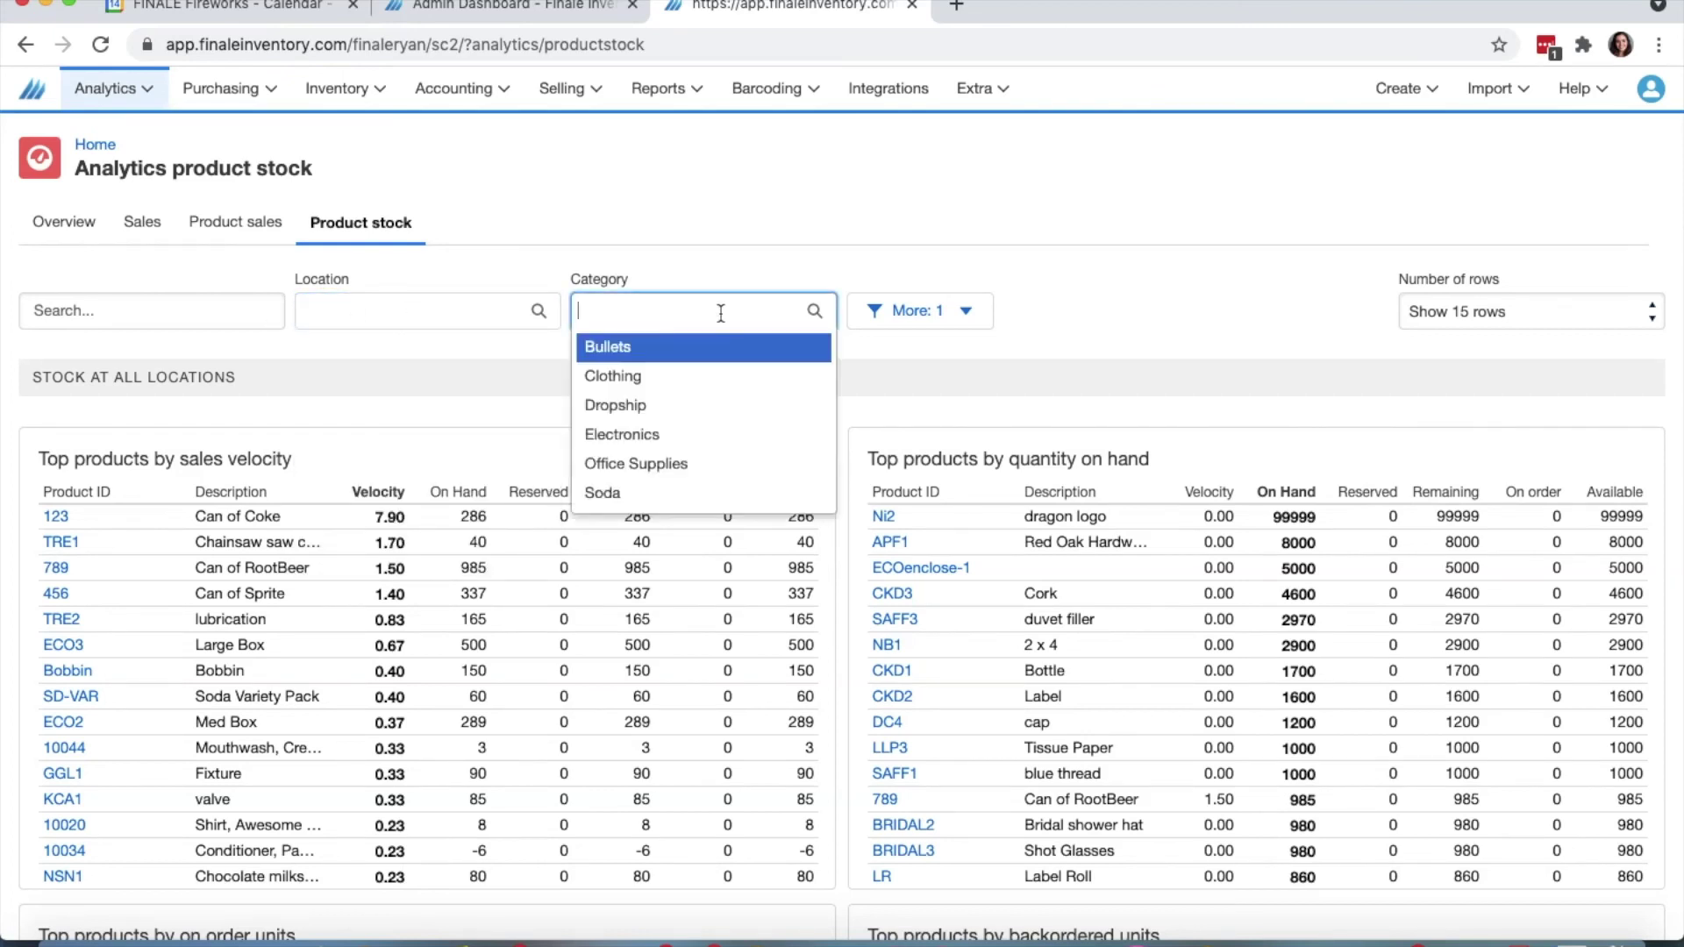
{"action": "left_click", "coordinate": [907, 354]}
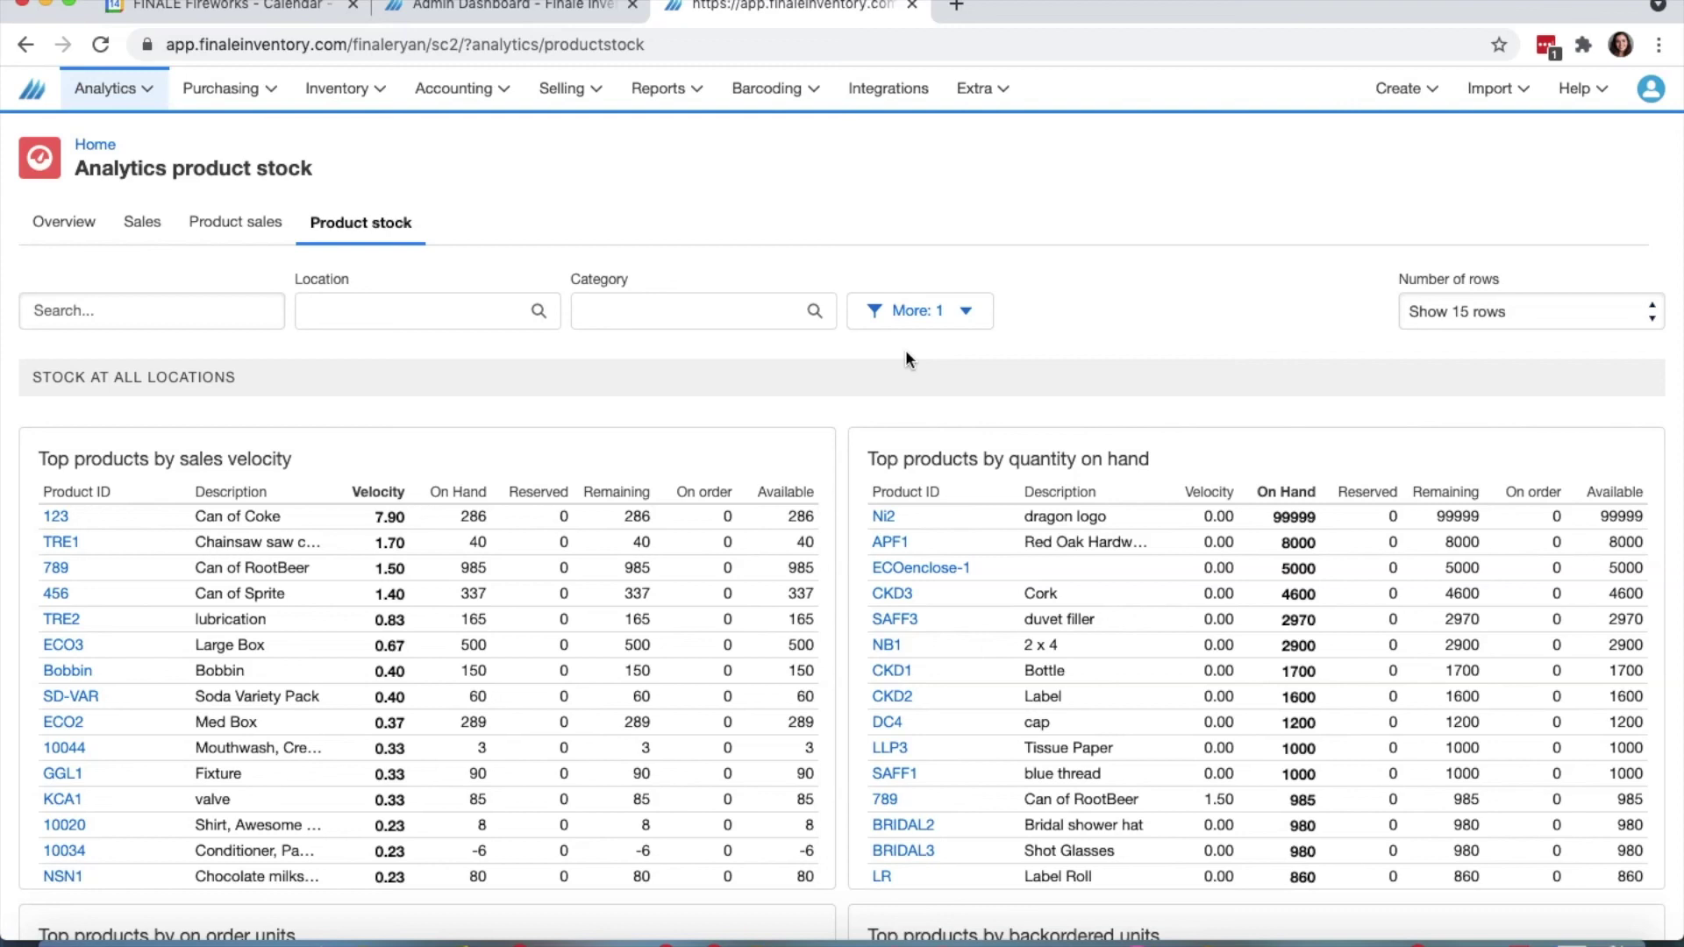
{"action": "left_click", "coordinate": [671, 94]}
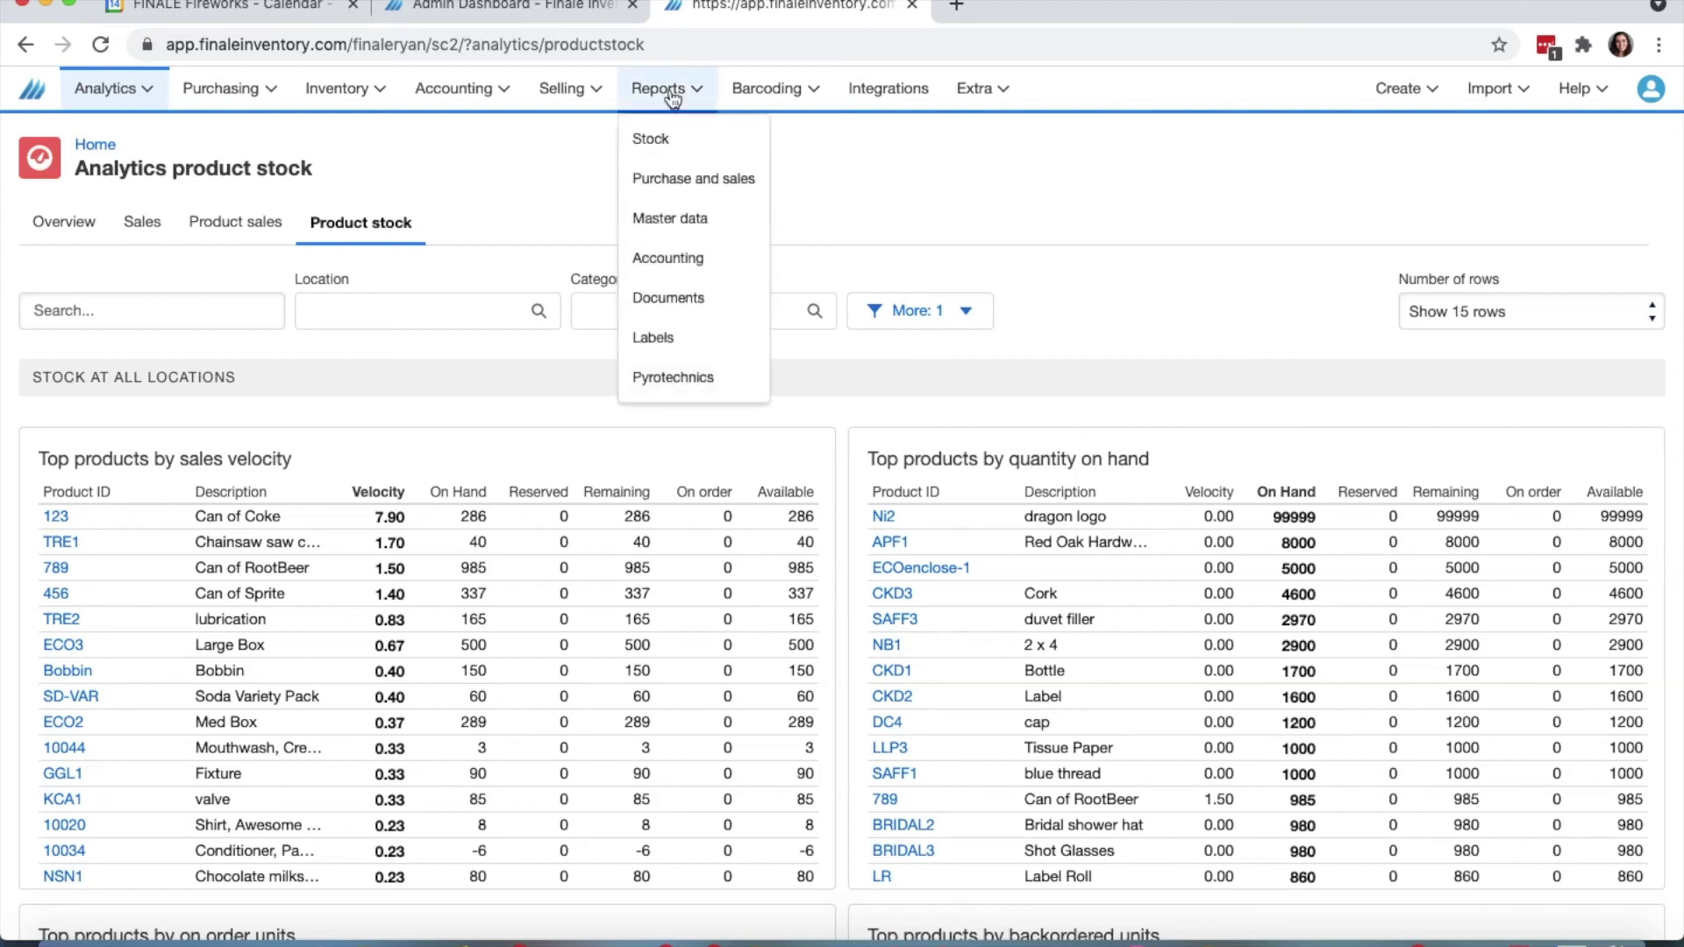